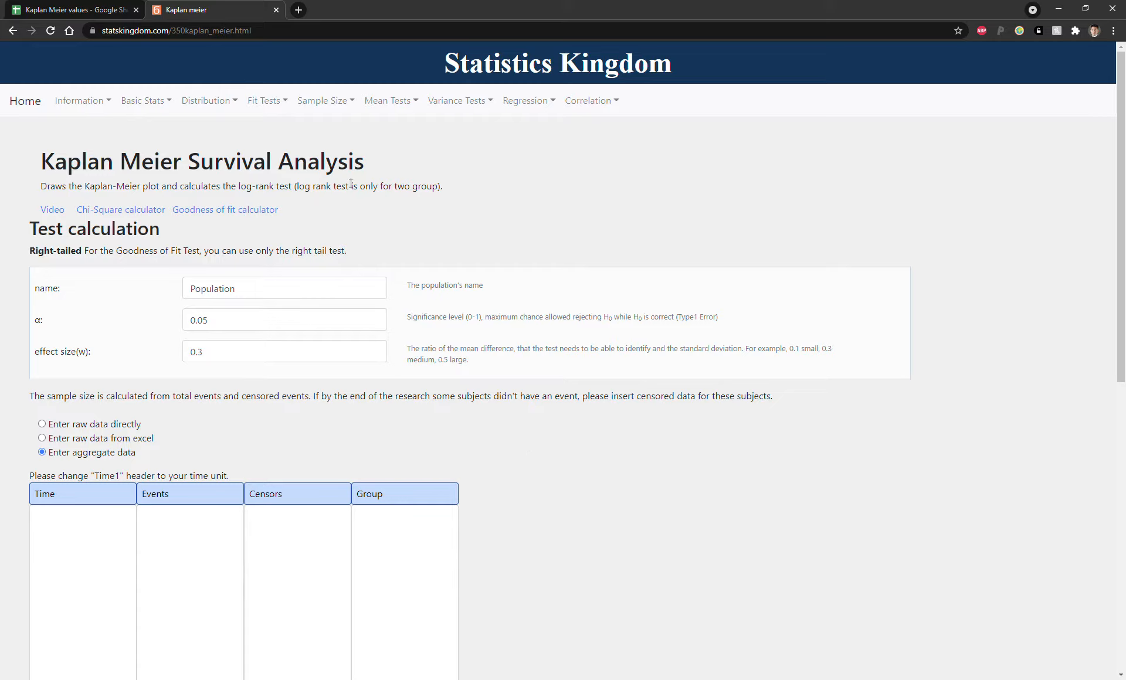
Look over the Kaplan Meier calculator page and choose to enter raw data directly.
click(280, 32)
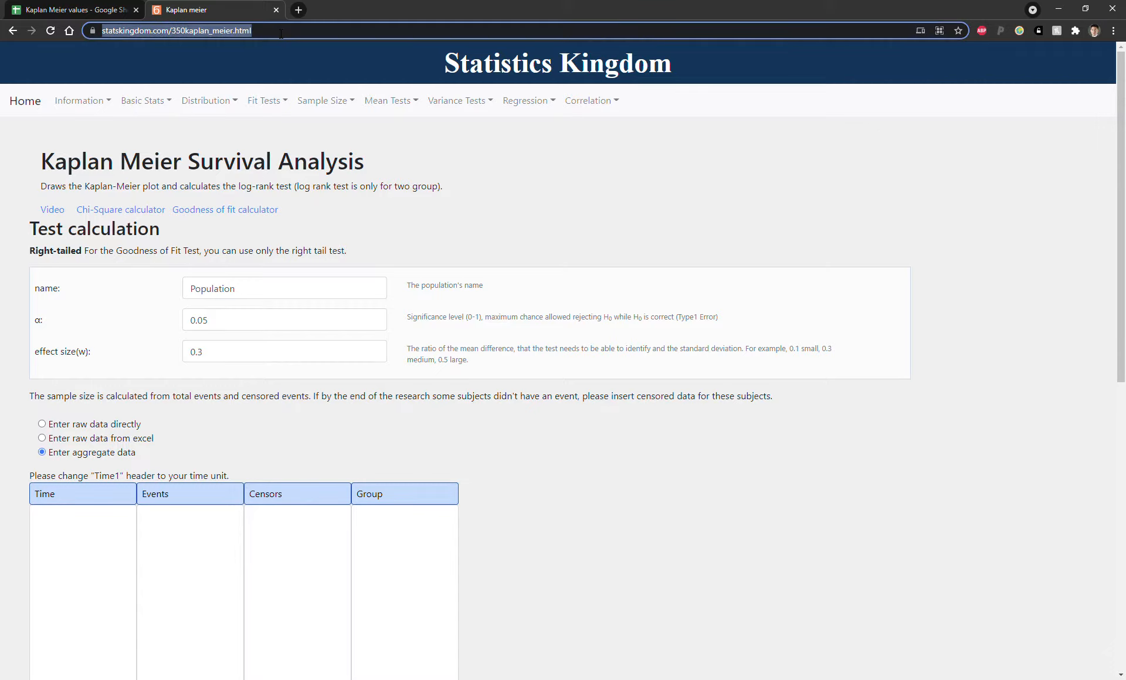
click(503, 224)
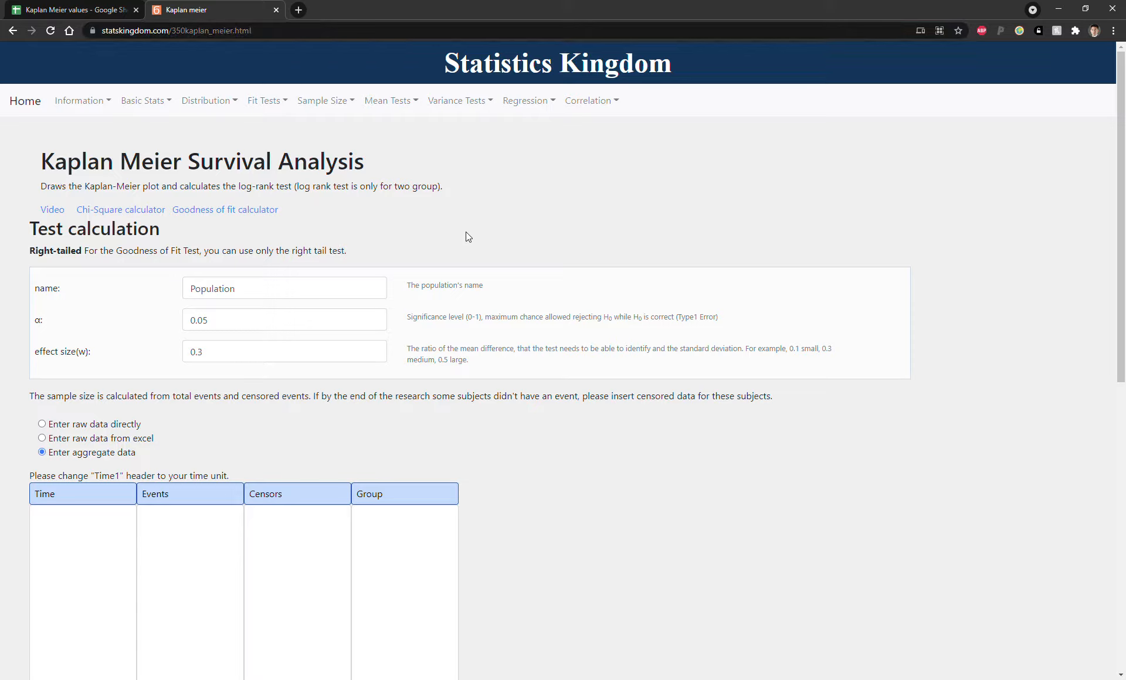
scroll(467, 236, down, 9)
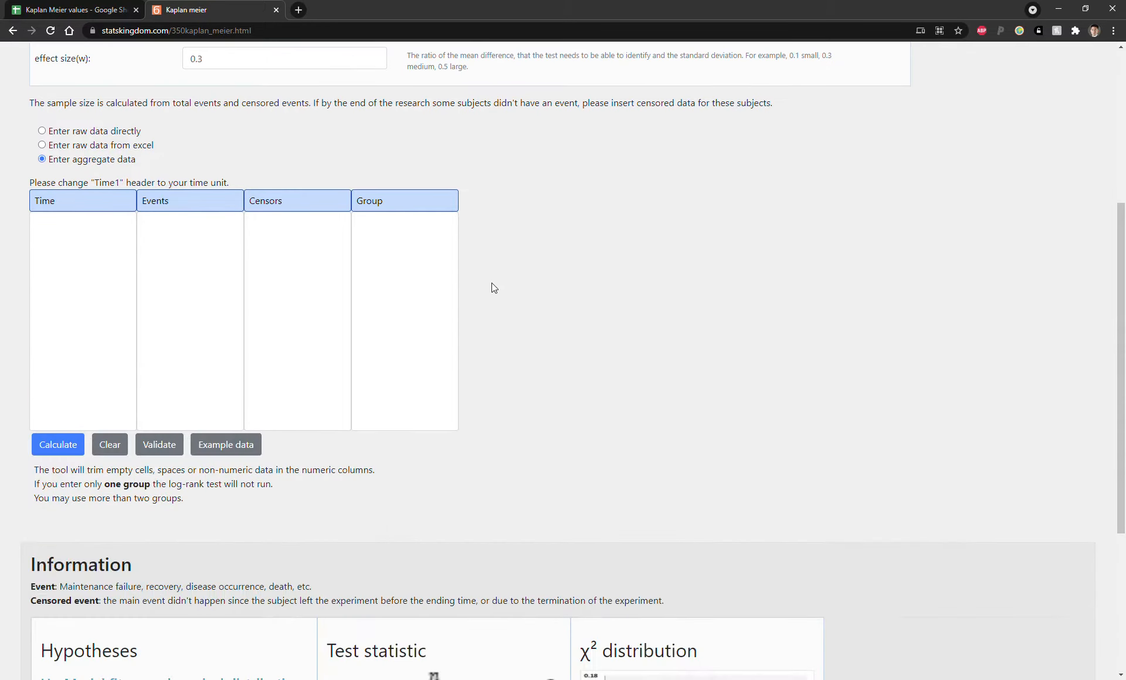
scroll(478, 340, up, 5)
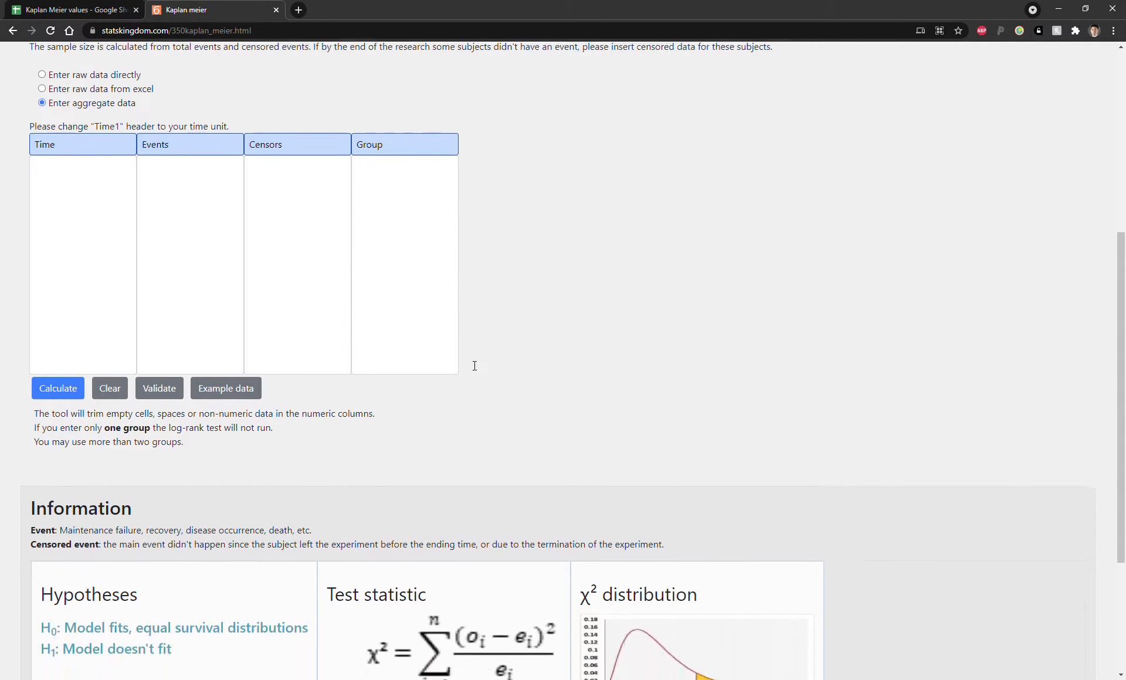
scroll(474, 365, up, 4)
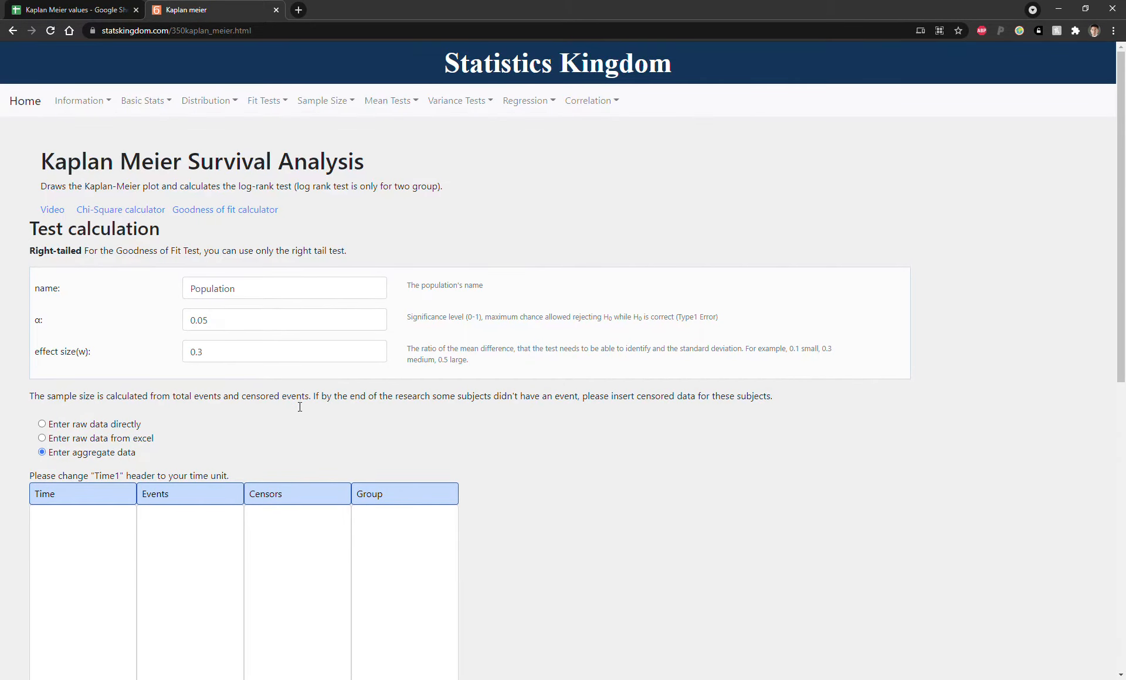
click(42, 424)
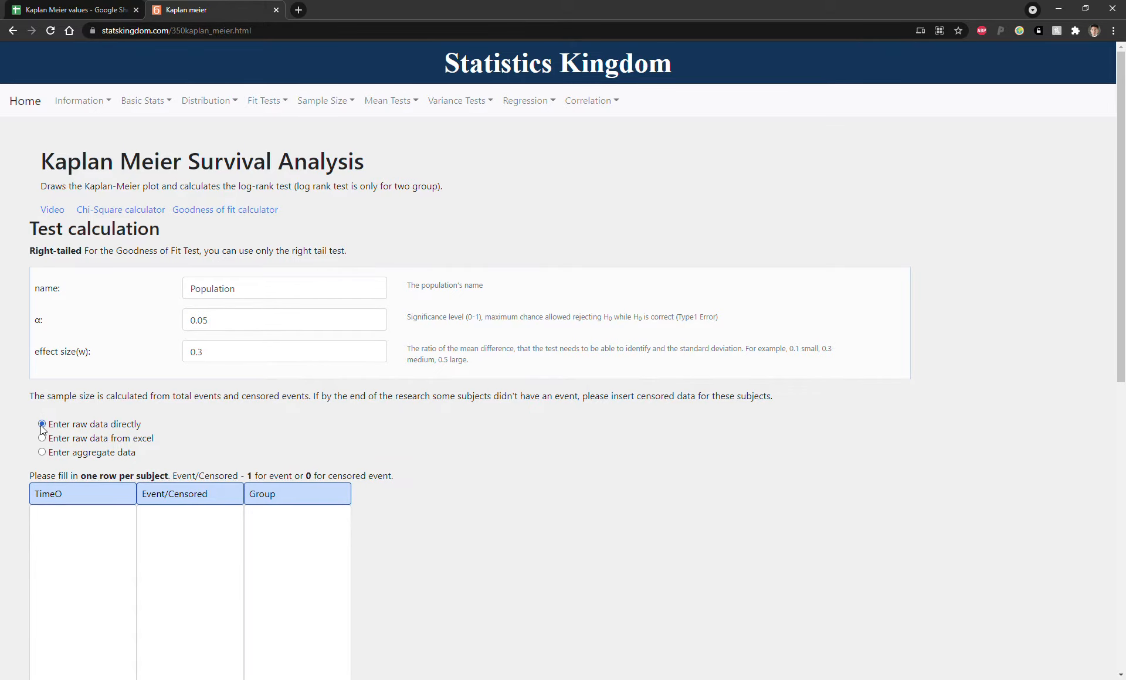
Switch to the Kaplan Meier values spreadsheet in Google Sheets and enter the header Patients in cell A1.
click(107, 4)
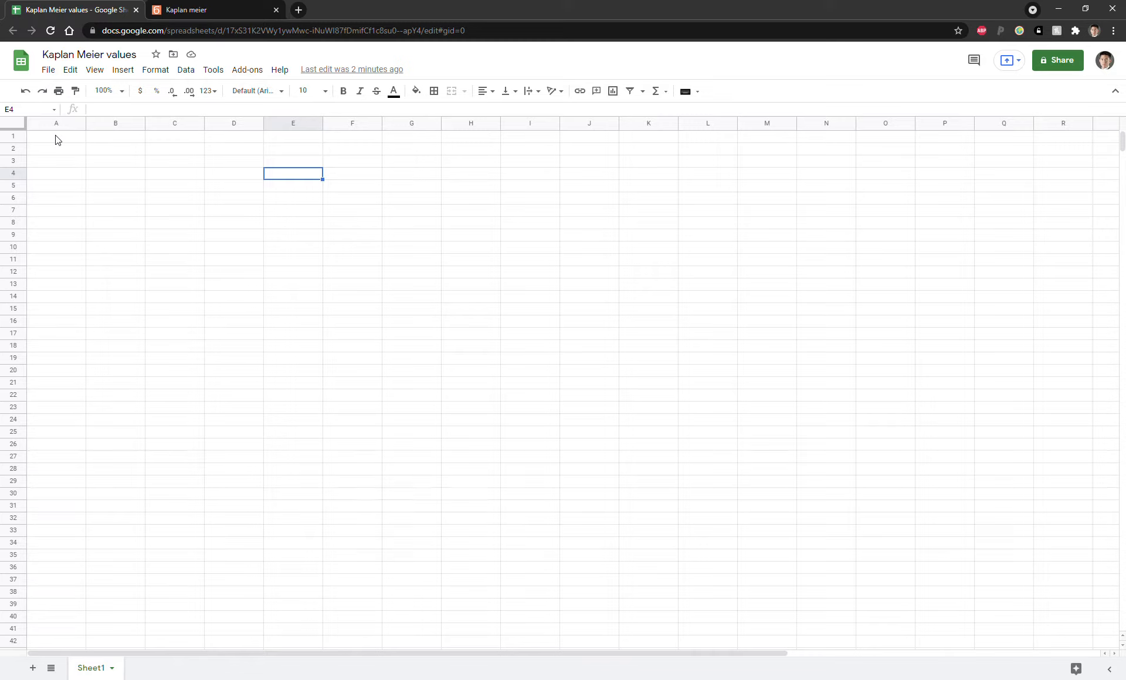
click(82, 140)
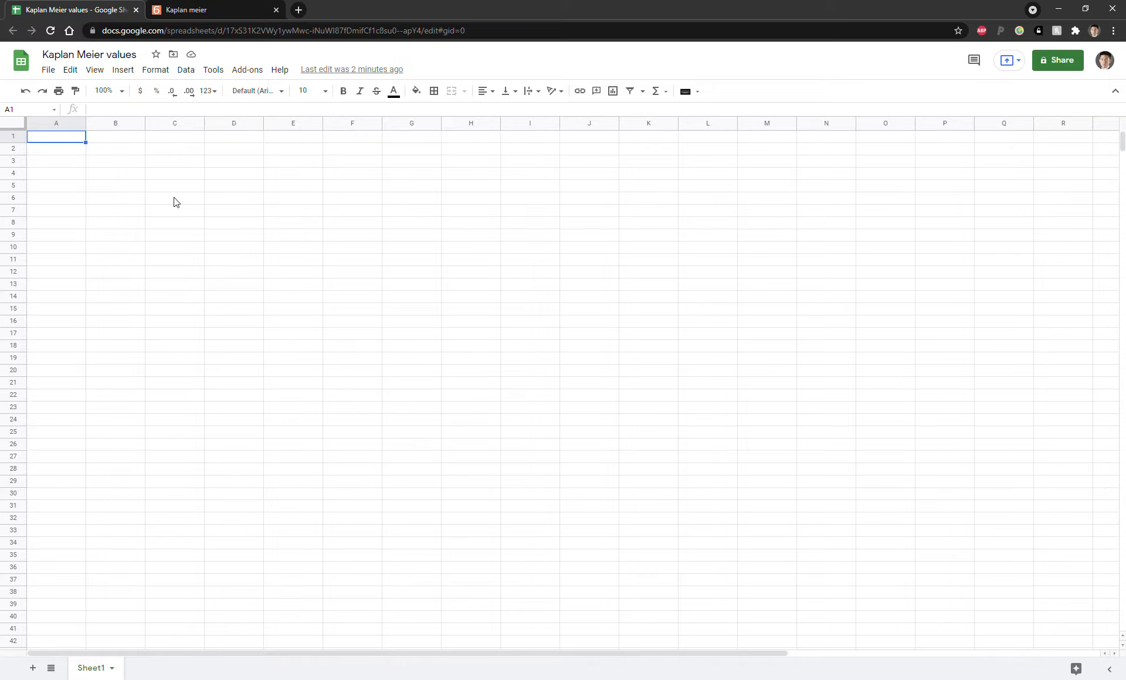
text(Patients)
key(Return)
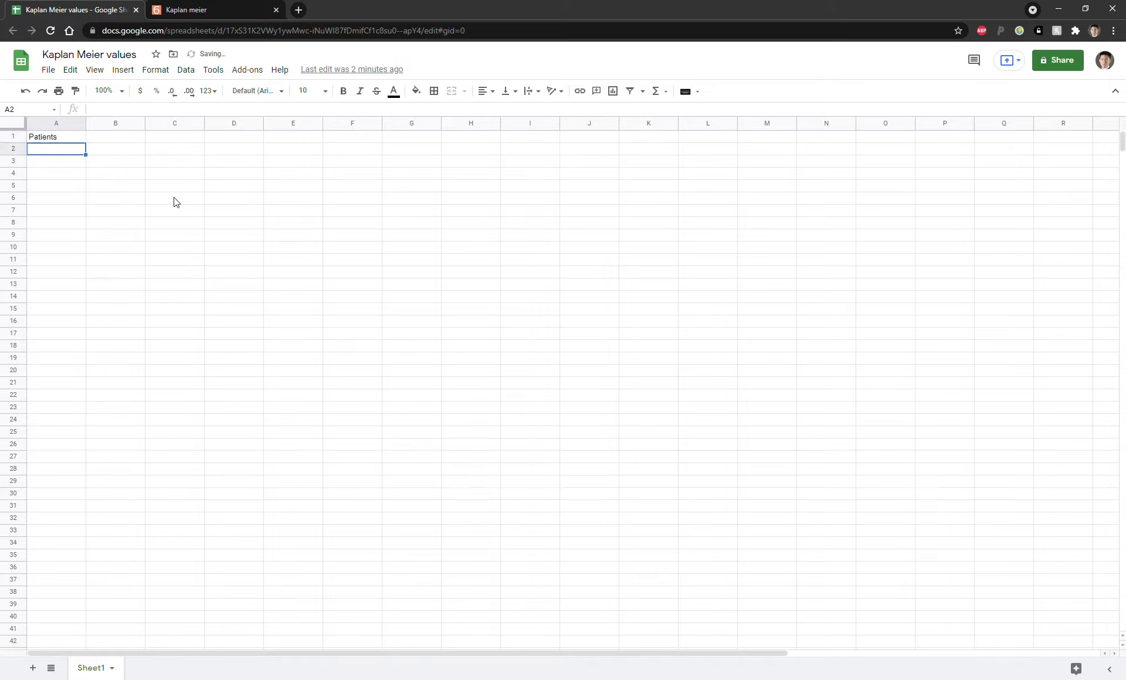
Number the patients from 1 to 40 in A2:A41, entering the first few numbers and filling the series down.
text(1)
key(Return)
text(2)
key(Return)
text(3)
key(Return)
text(4)
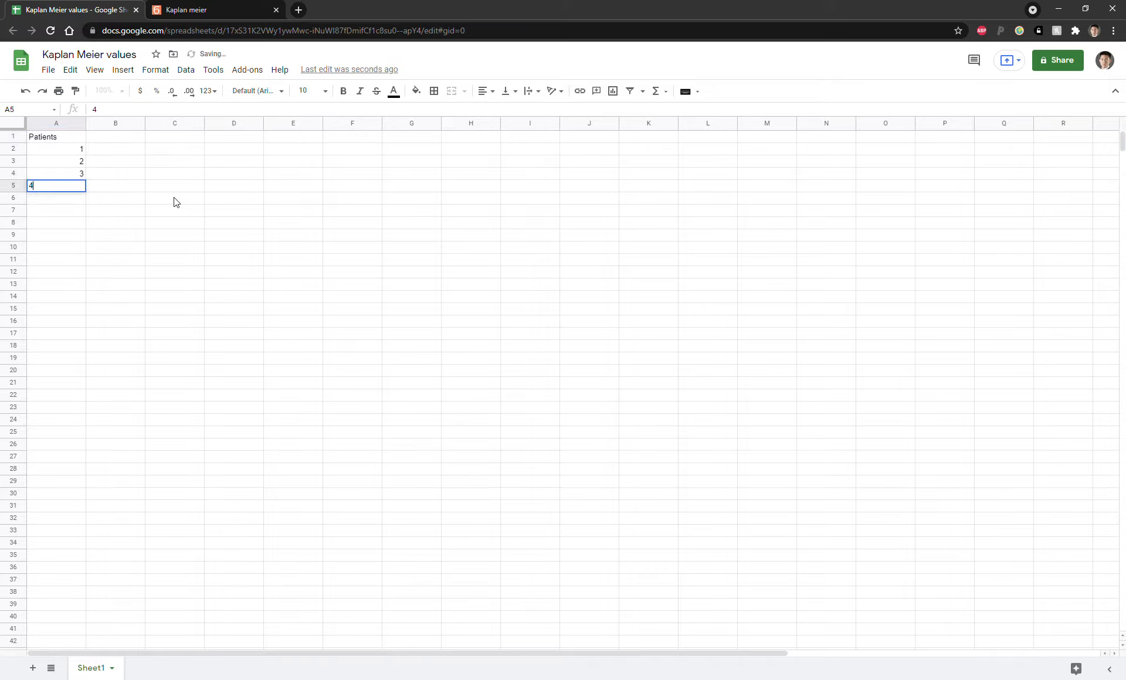
click(77, 152)
drag(77, 185, 72, 630)
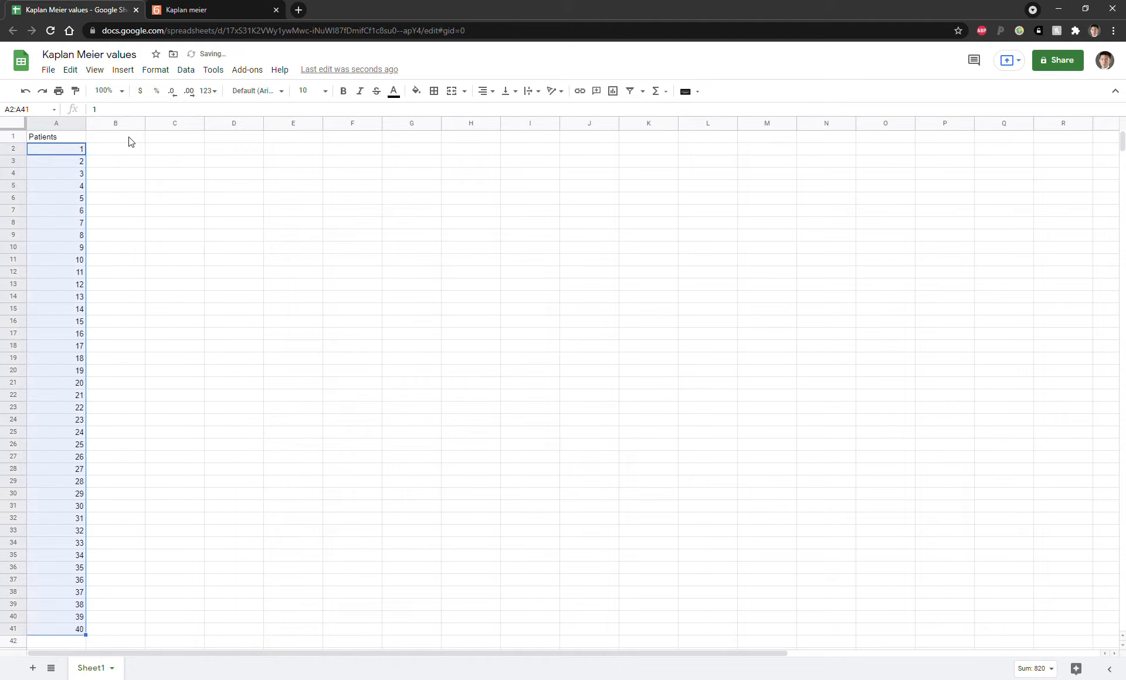
Switch to the Statistics Kingdom calculator and rename the TimeO column header to Months.
click(130, 141)
click(211, 9)
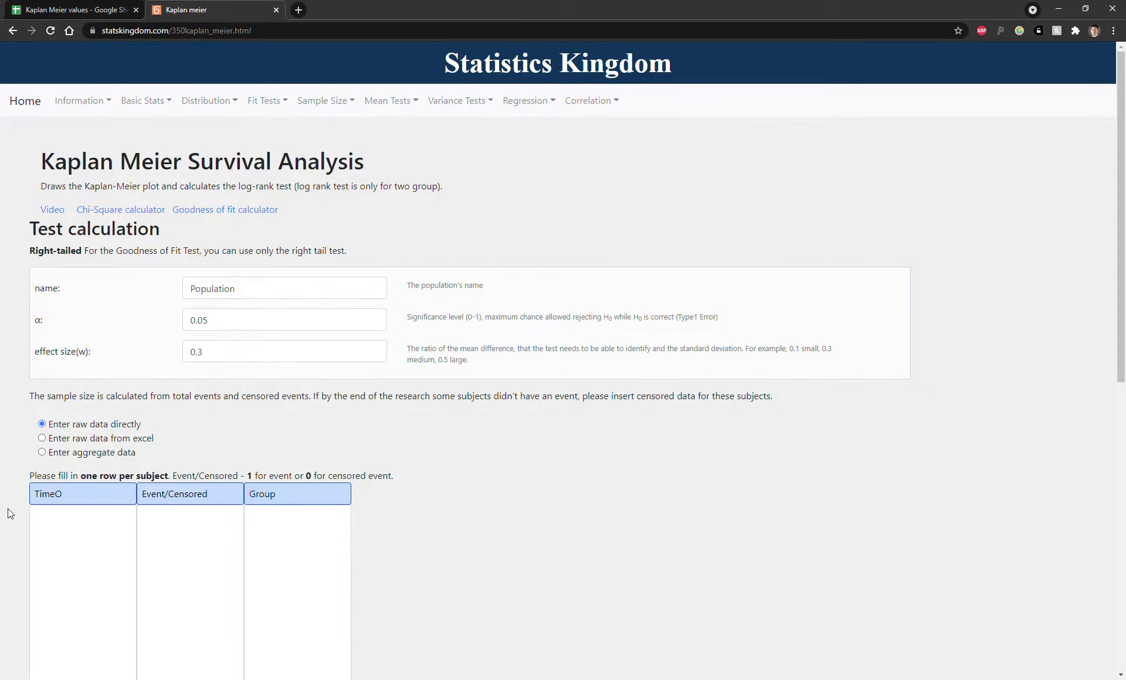
scroll(9, 508, down, 2)
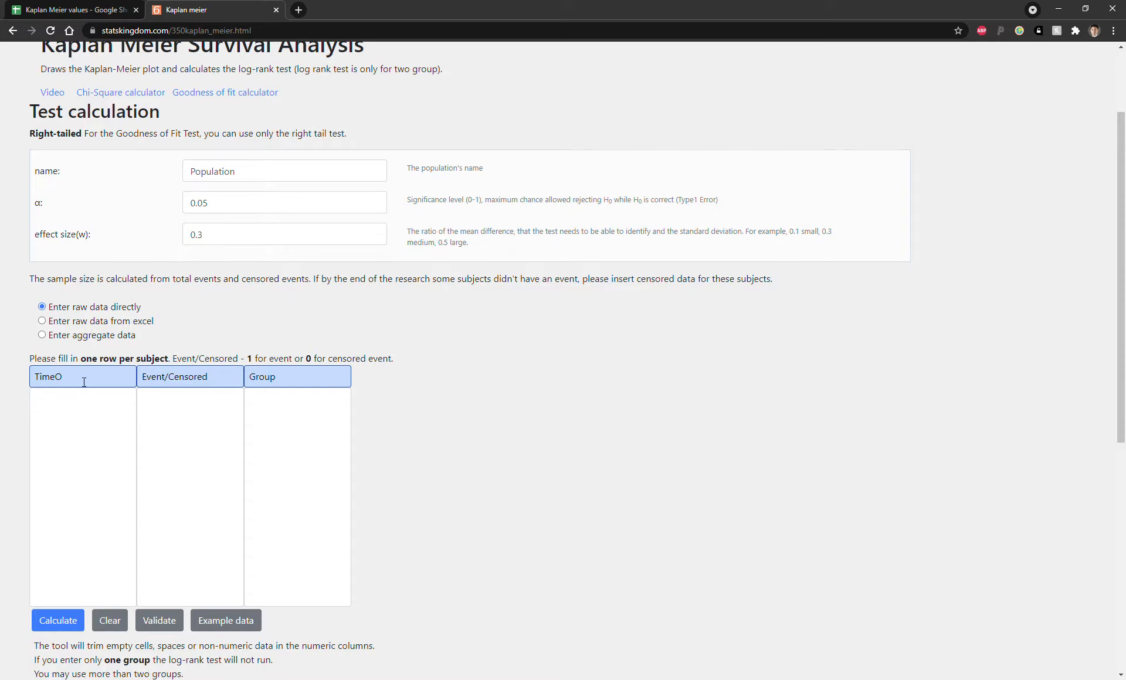
drag(84, 382, 38, 383)
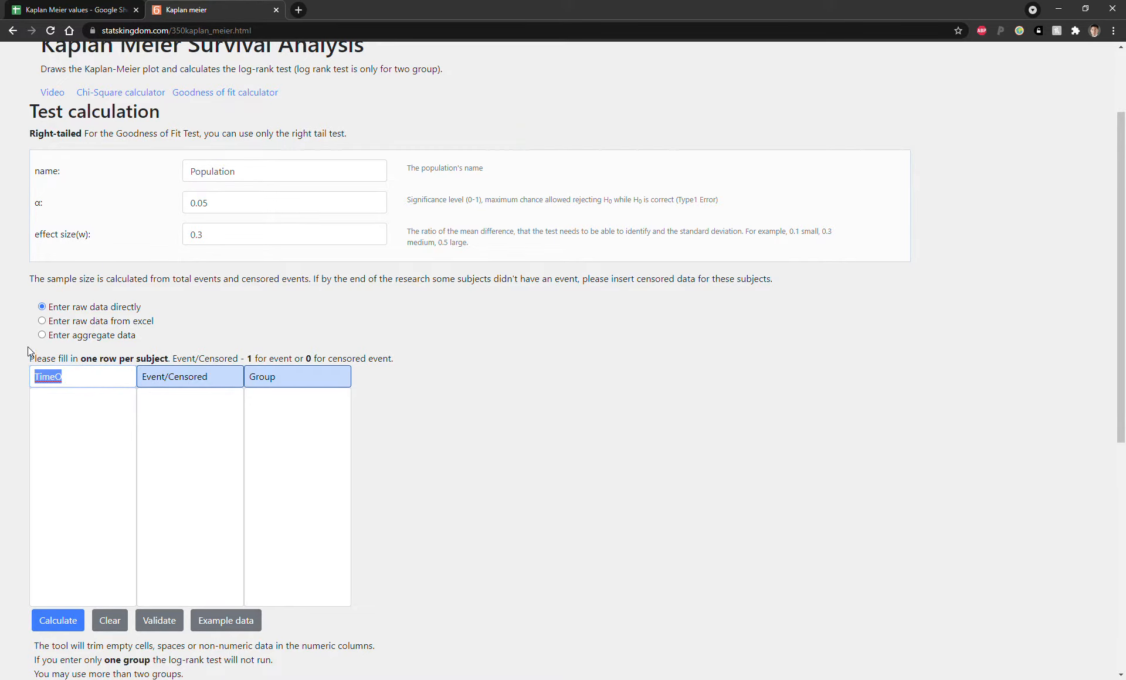
text(Months)
Return to the Google Sheets spreadsheet and enter the header Months in cell B1.
click(70, 9)
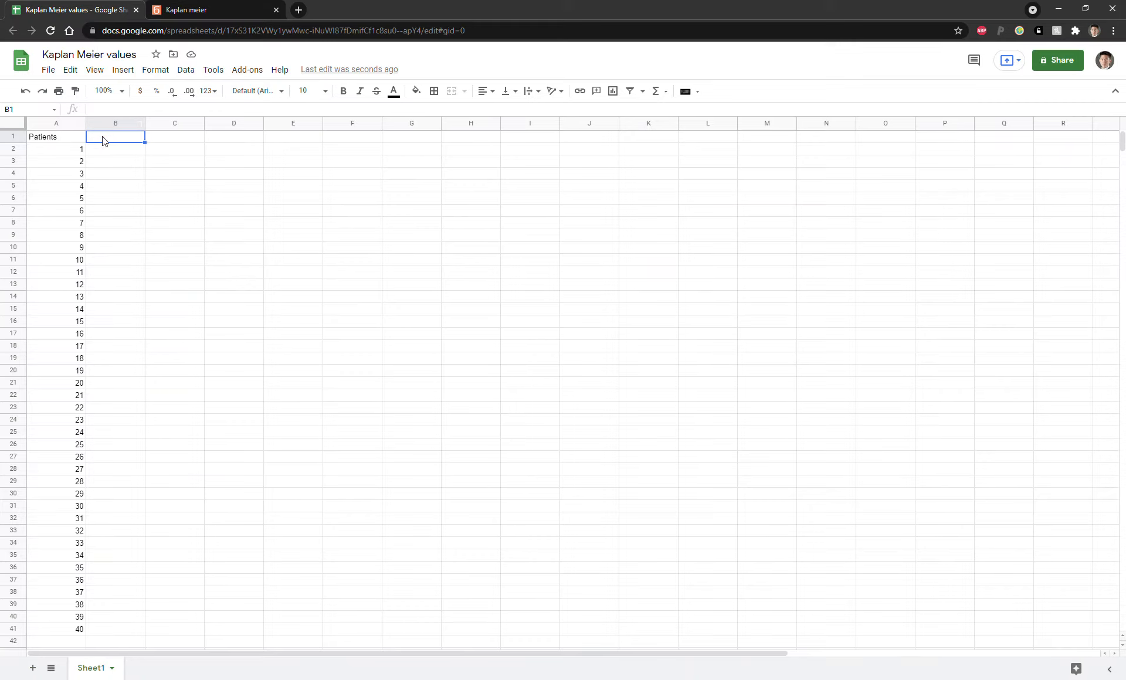
text(Months)
click(176, 139)
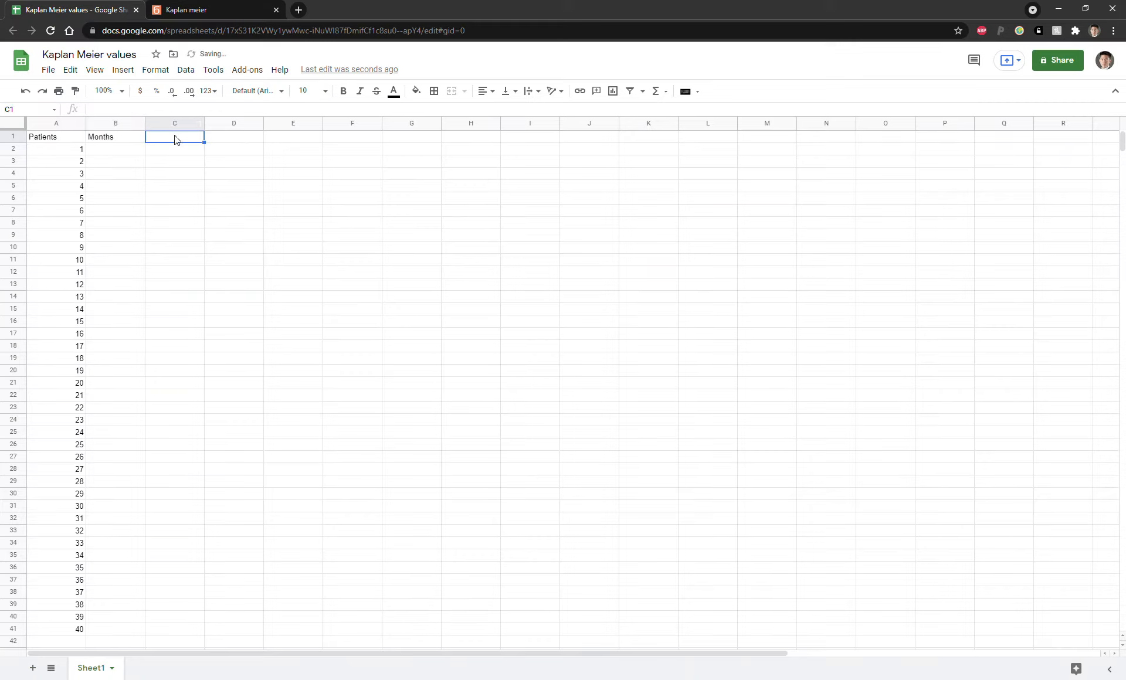
In the Statistics Kingdom calculator, review the event and censored coding and rename the Event/Censored header to Death/Censored.
click(166, 15)
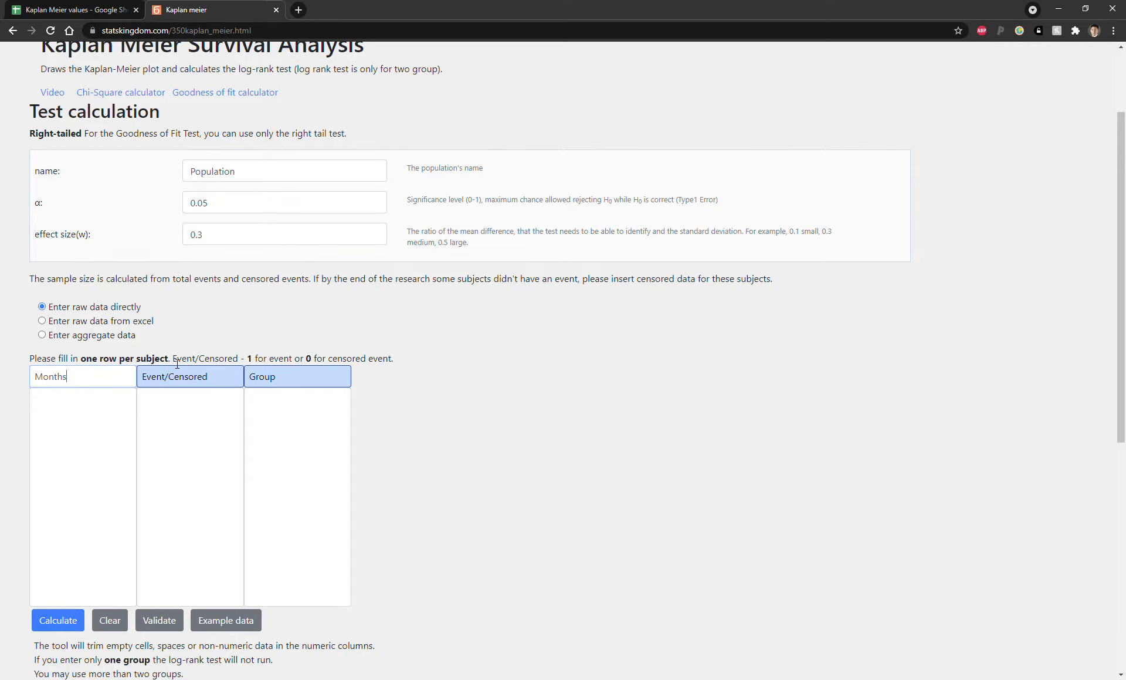
drag(175, 364, 202, 364)
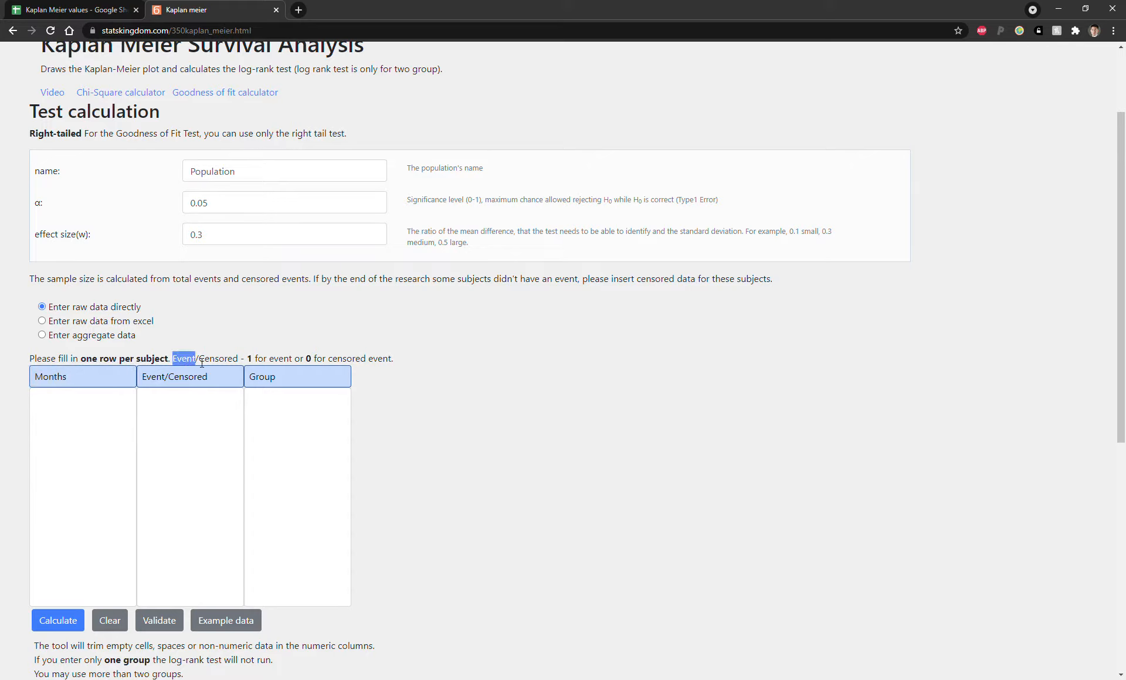
drag(200, 363, 242, 366)
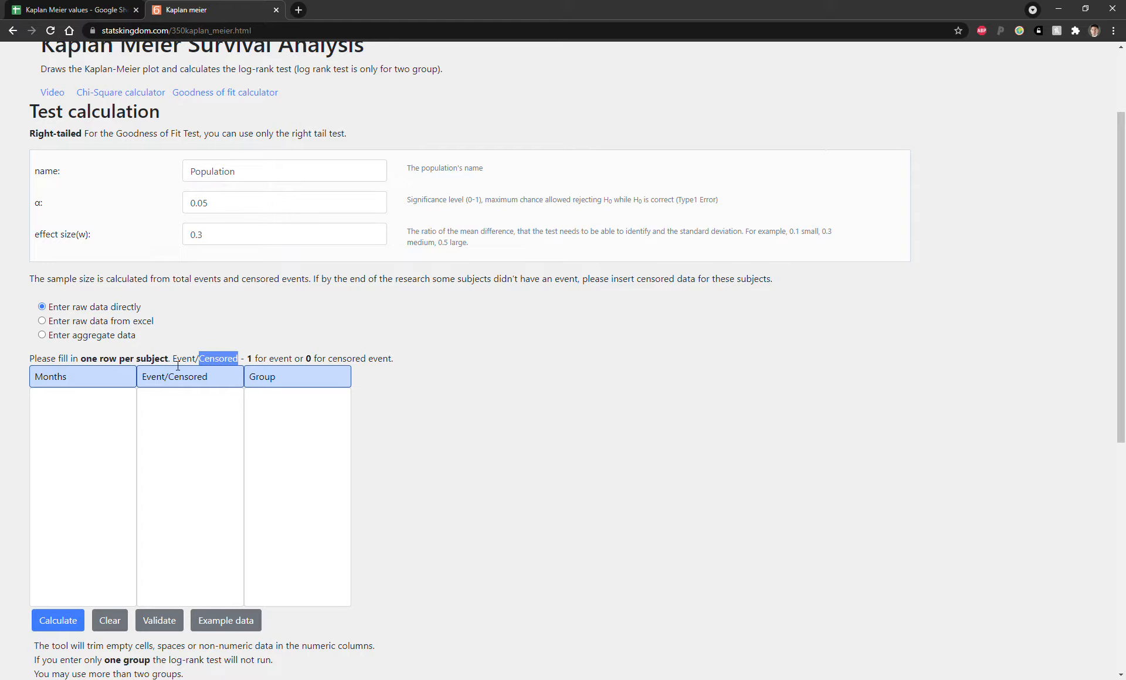
click(213, 365)
drag(166, 379, 146, 382)
text(Death)
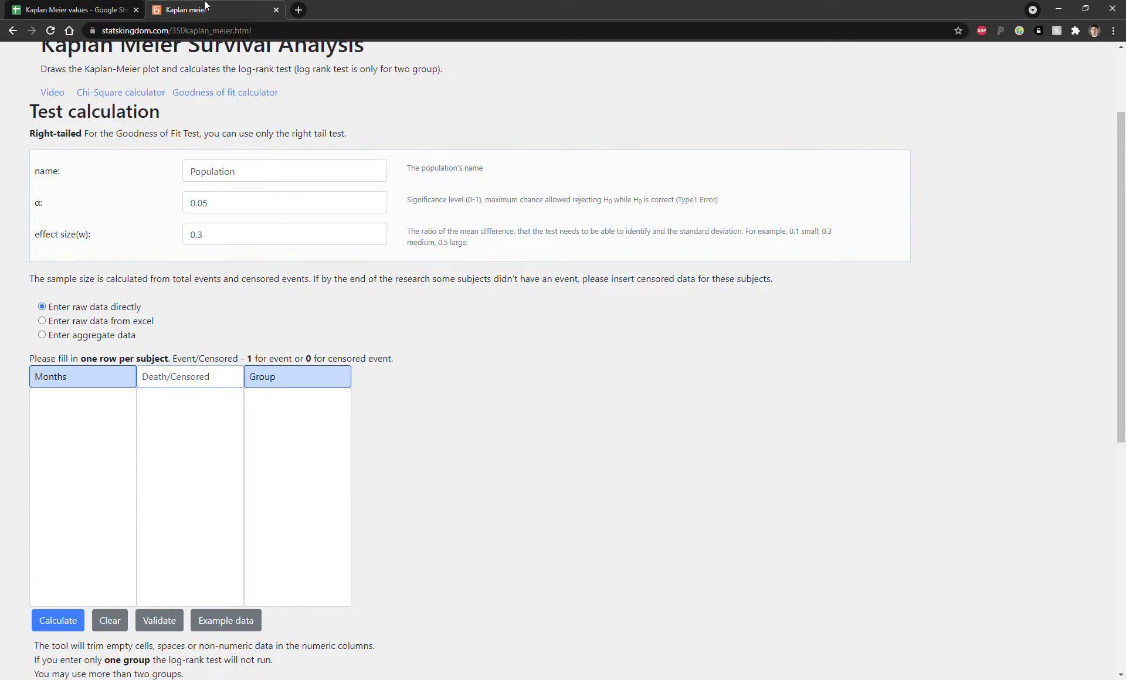
In the Google Sheets spreadsheet, enter a two-line header in C1 reading Death=1 and Censor=0.
click(116, 6)
text(Deat)
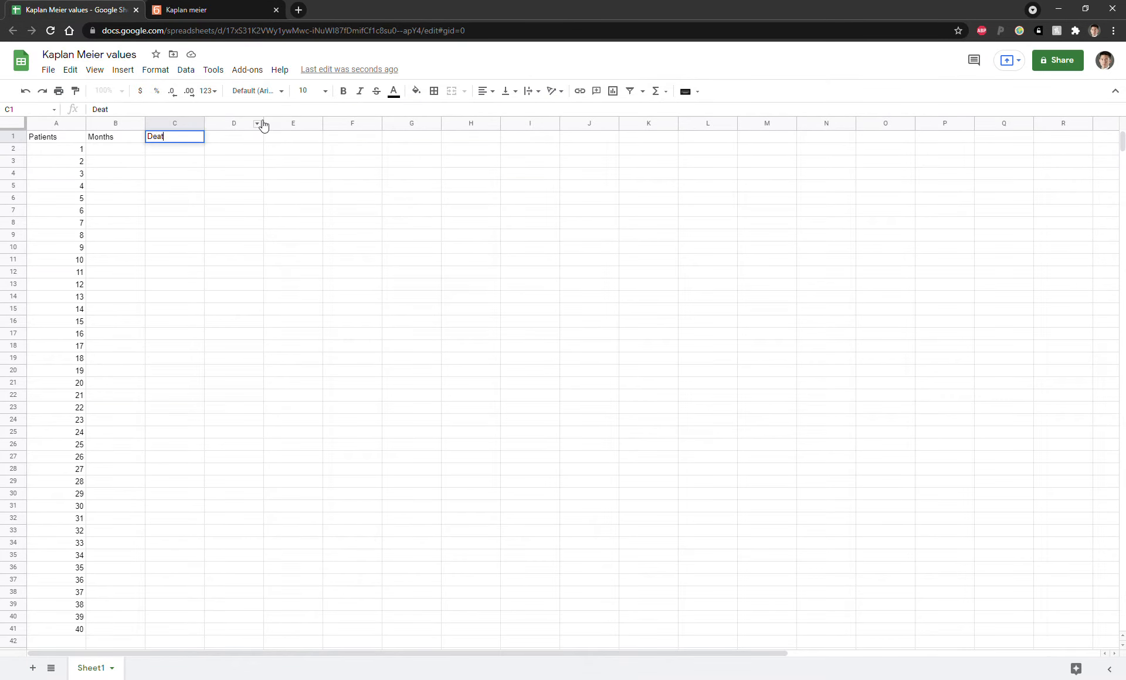
text(h=1)
key(alt+Return)
text(Censor=0)
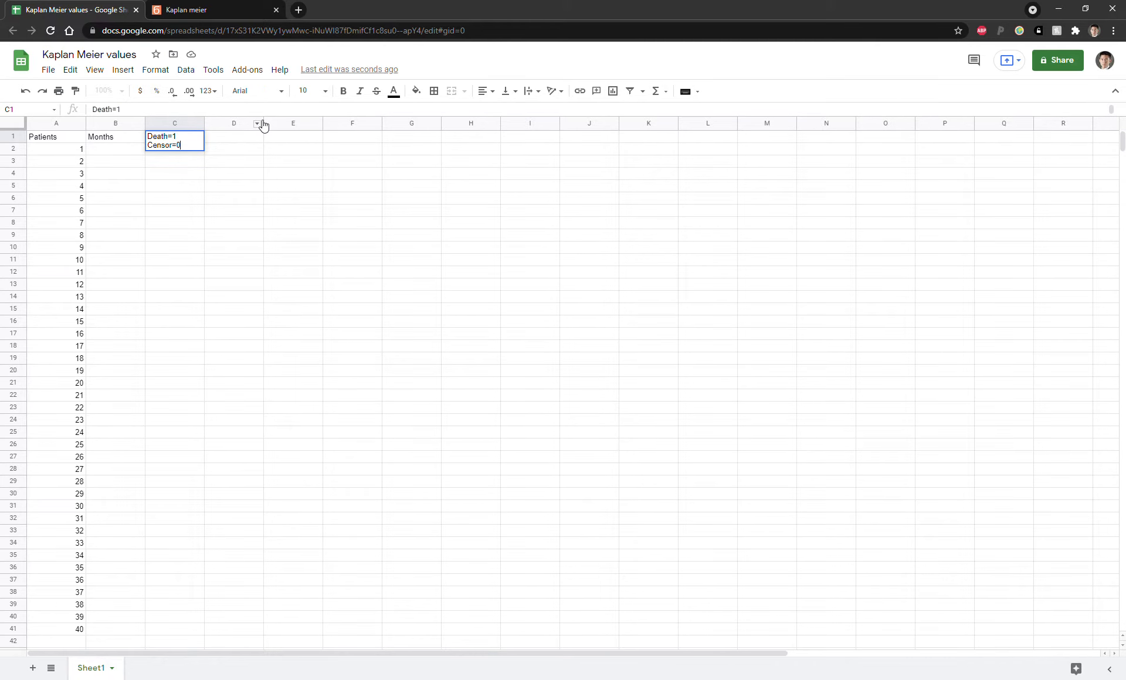
key(Tab)
Check the calculator's Group column, then enter a two-line header in spreadsheet cell D1 reading Tibia=1 and Femur=0.
click(219, 7)
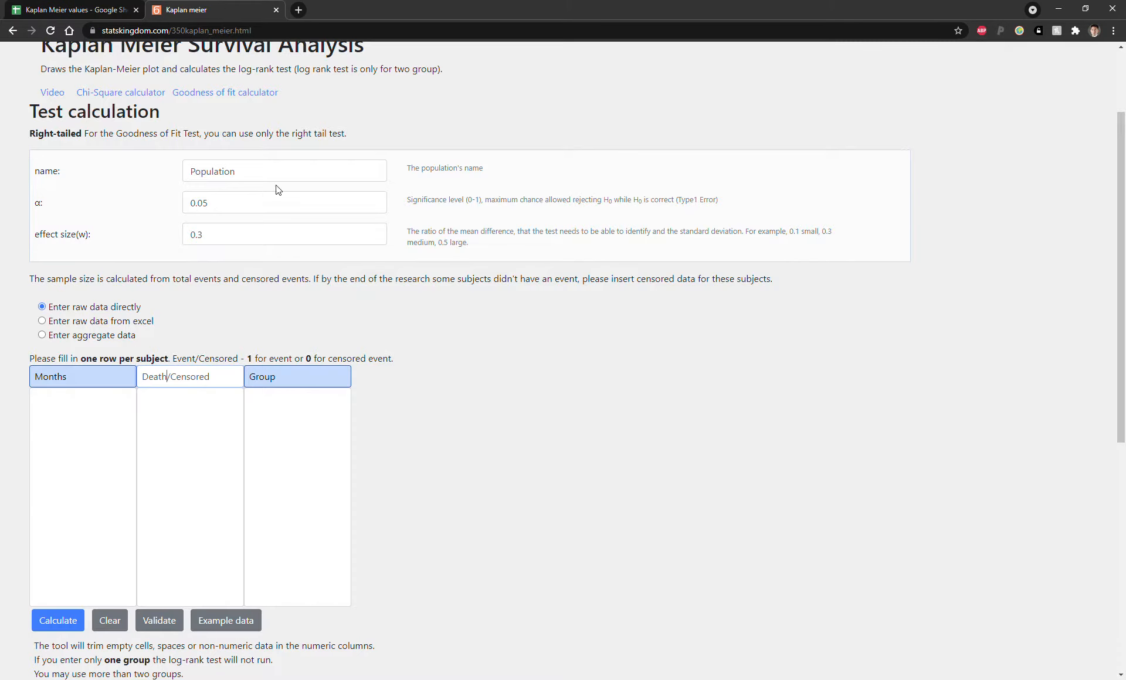
click(308, 378)
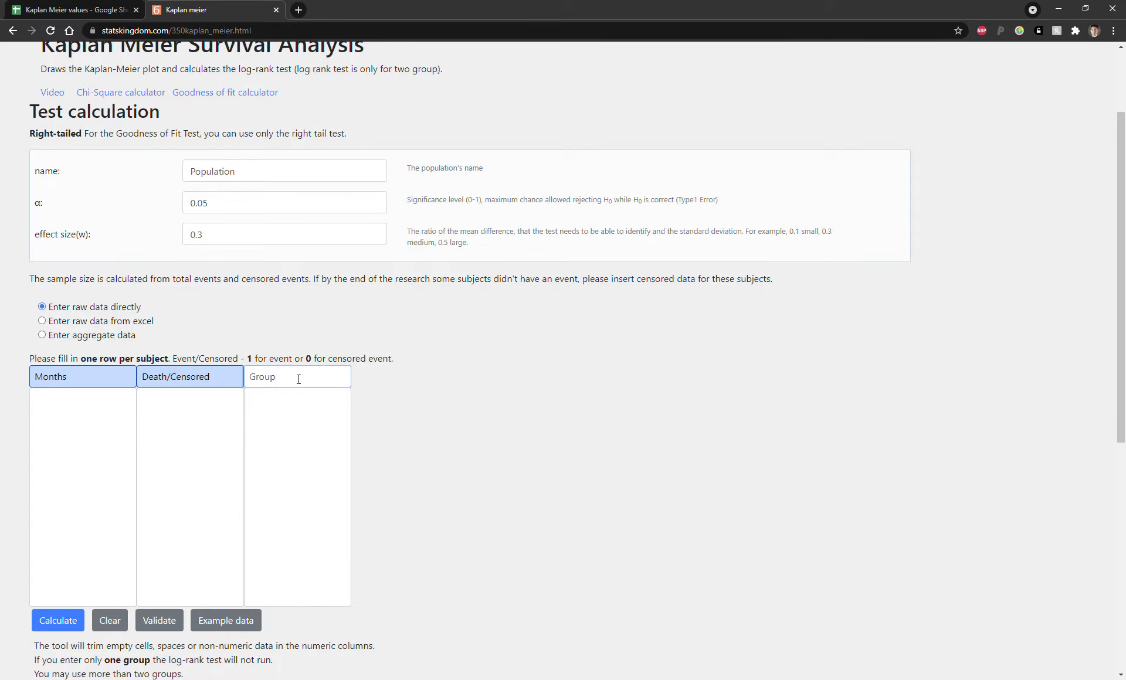
click(77, 9)
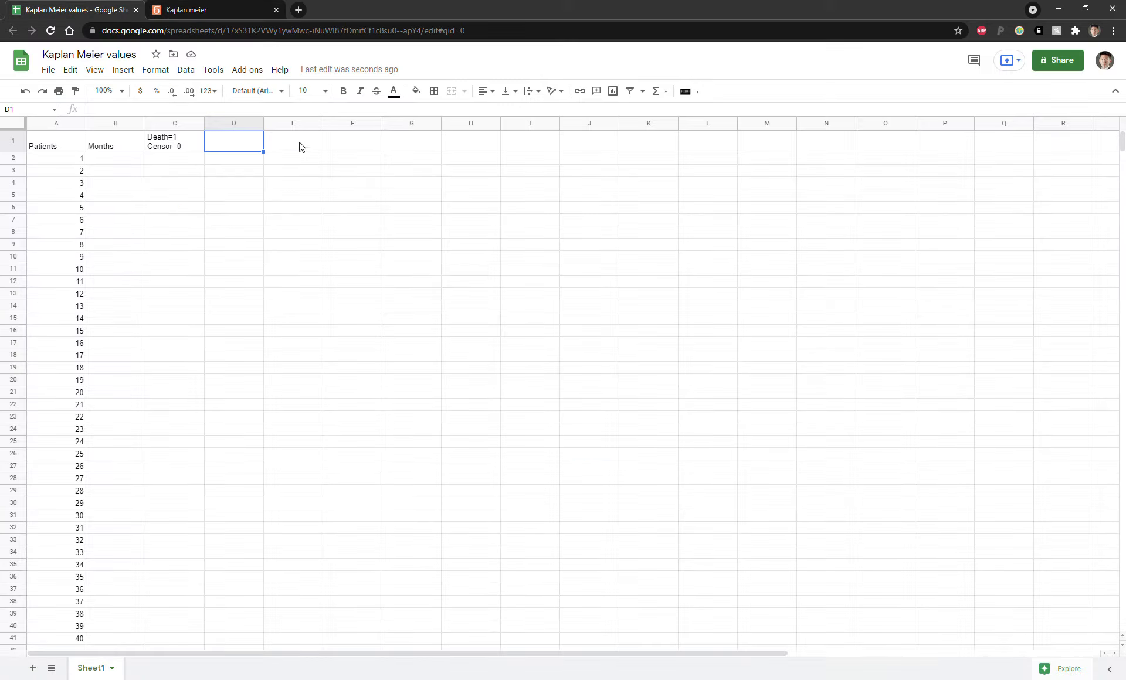
double_click(246, 144)
text(Tibia)
key(alt)
key(alt)
click(249, 161)
click(238, 141)
click(194, 145)
double_click(218, 147)
text(=1)
key(alt+Return)
text(Femu)
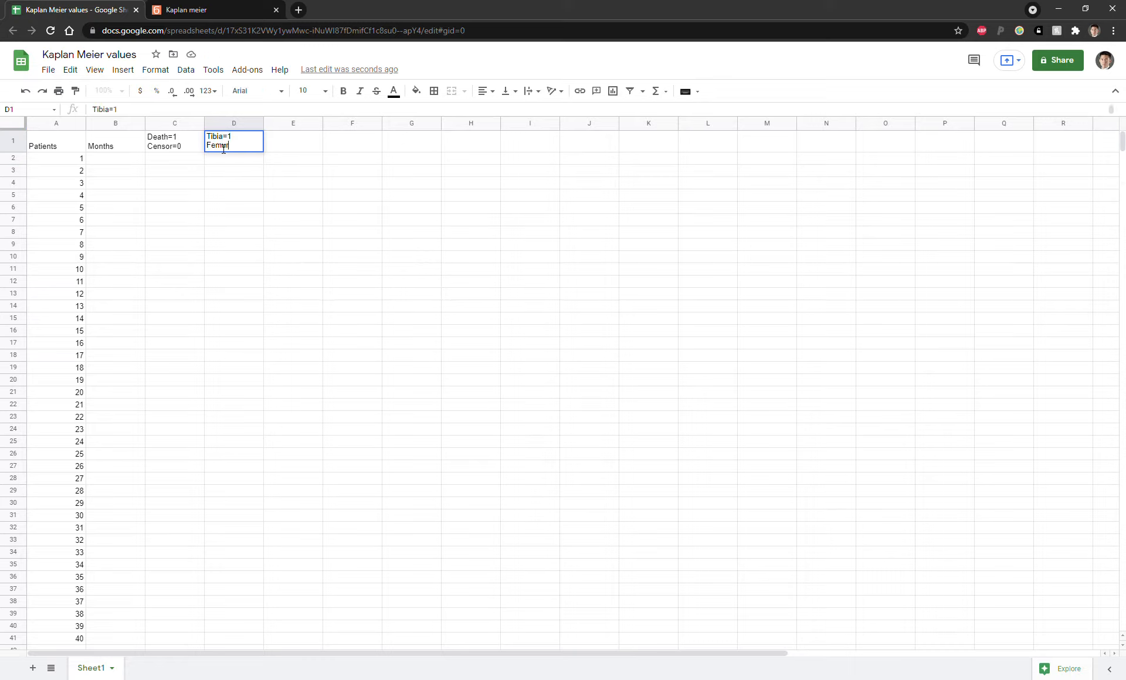
text(r=0)
Freeze the spreadsheet's header row.
click(122, 159)
drag(23, 129, 25, 154)
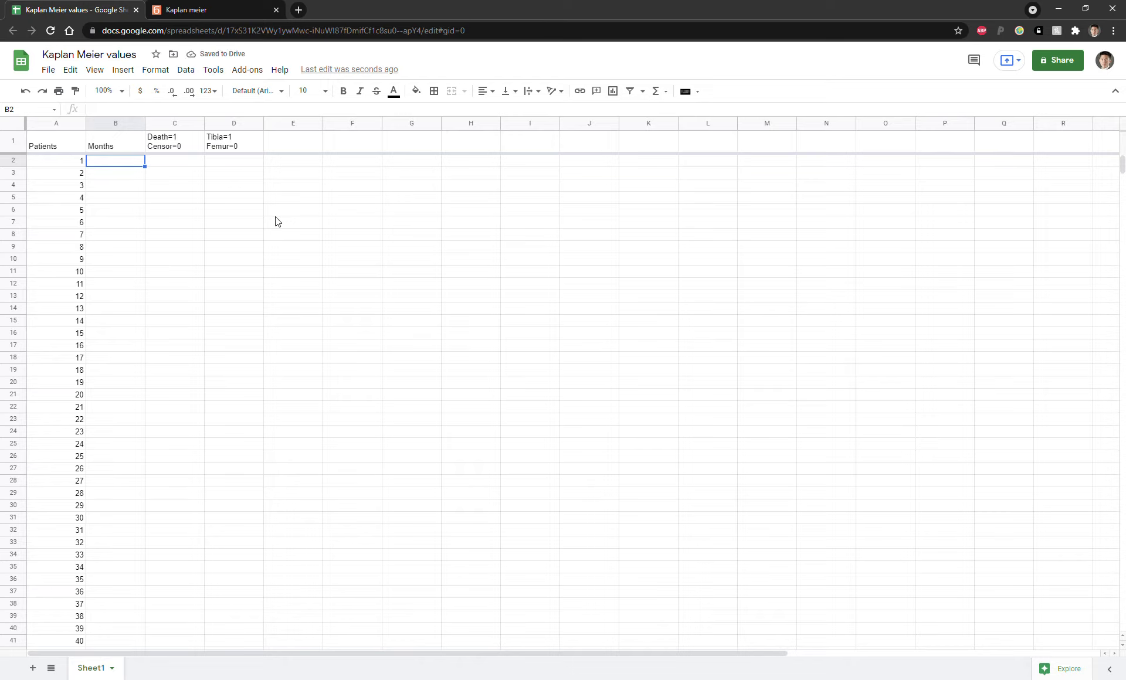
Fill the Months column for all 40 patients with random whole numbers using =RANDBETWEEN(5,30), starting in B2.
text(=)
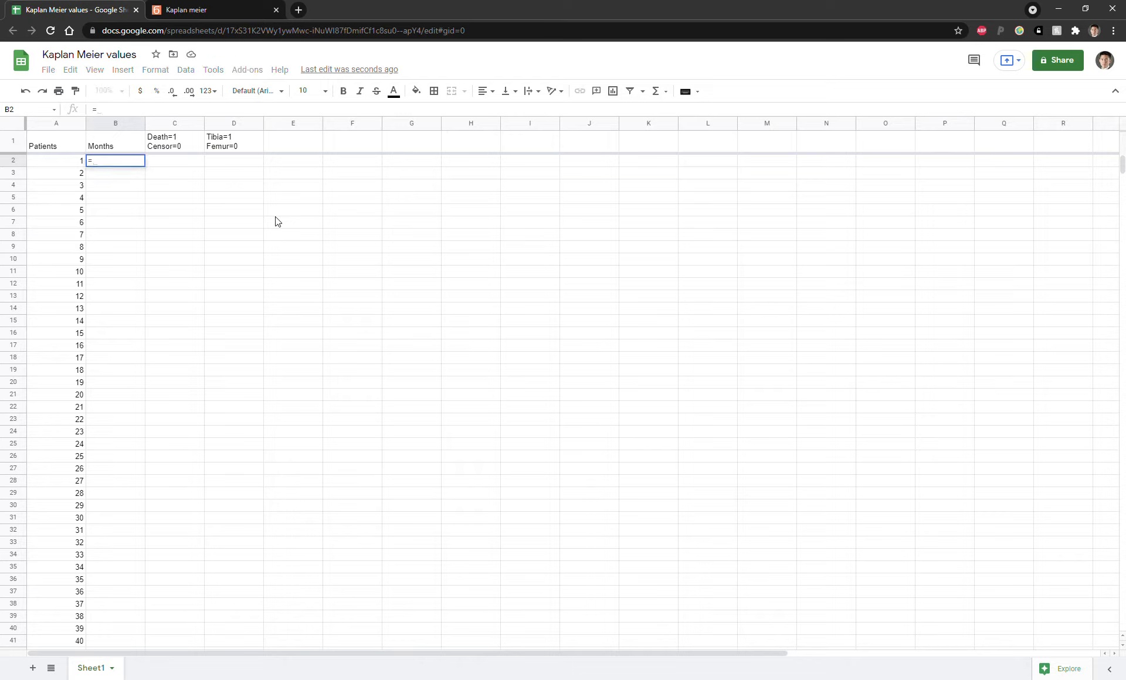
text(rand)
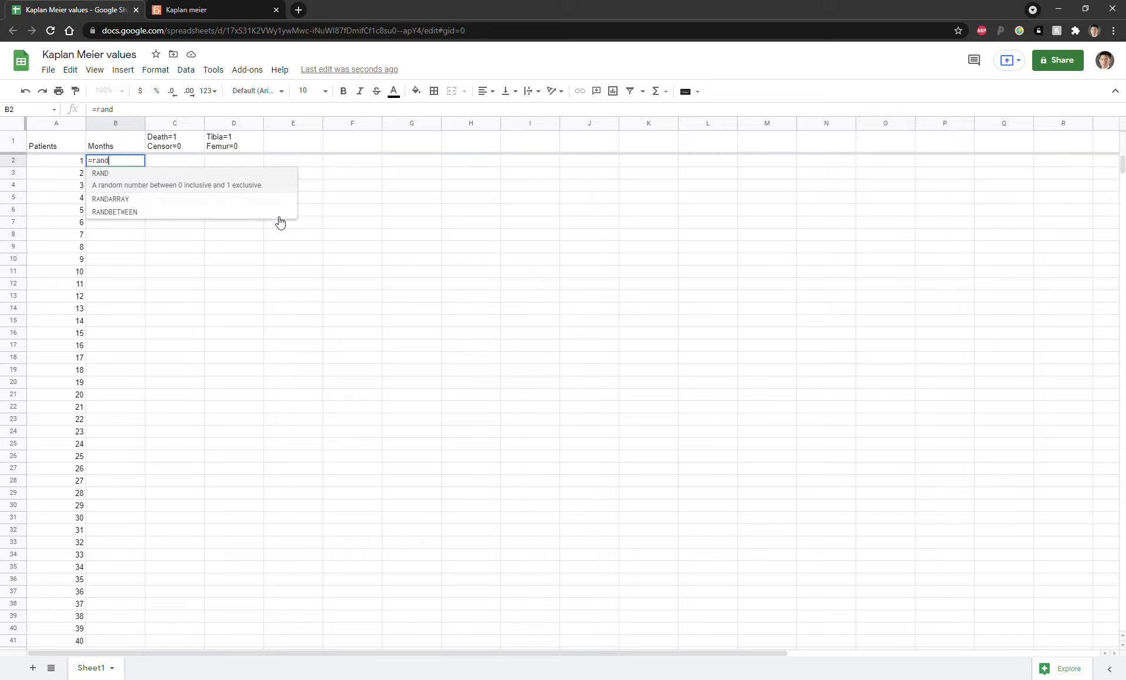
click(126, 215)
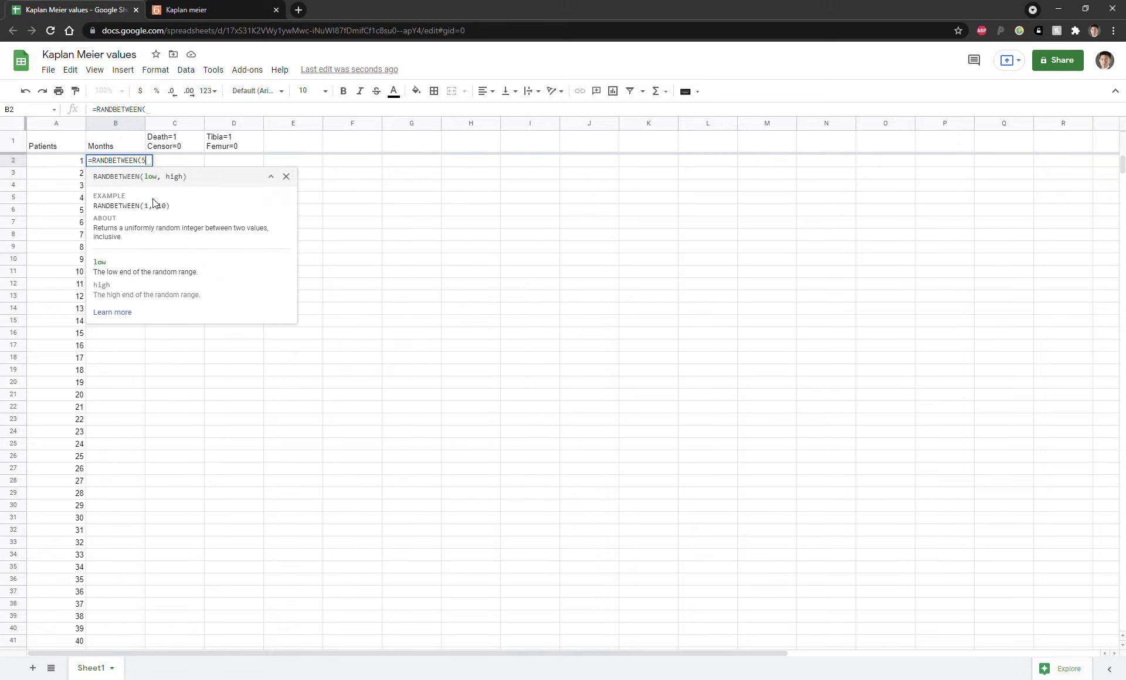
text(5,50)
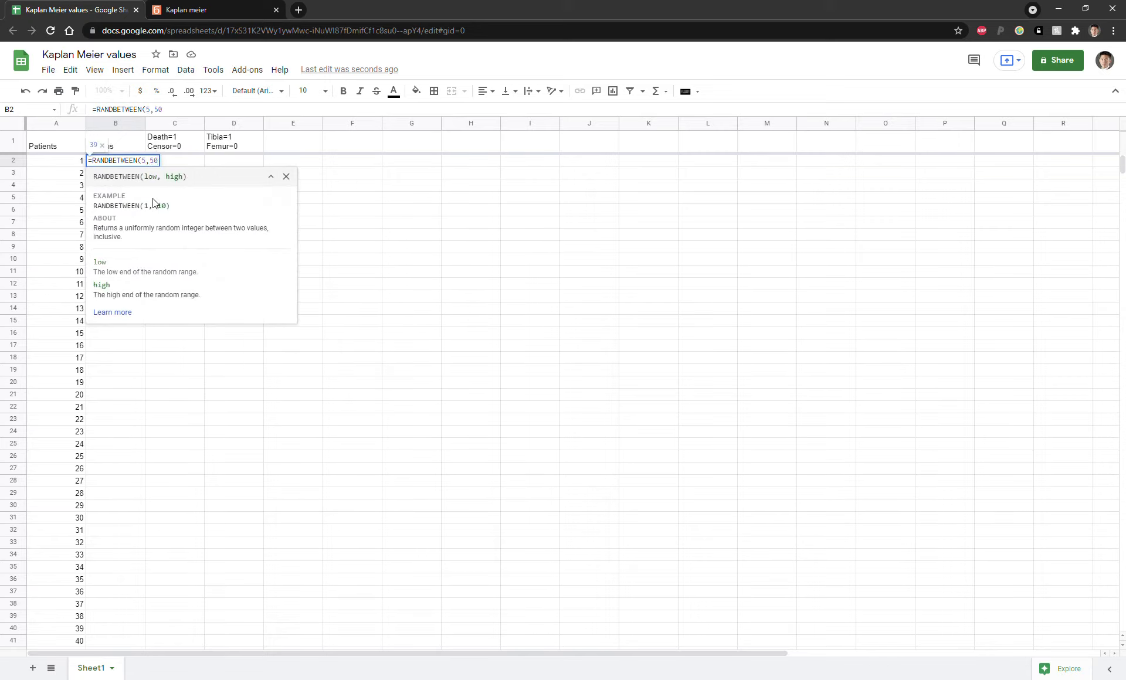
key(BackSpace)
key(BackSpace)
text(3))
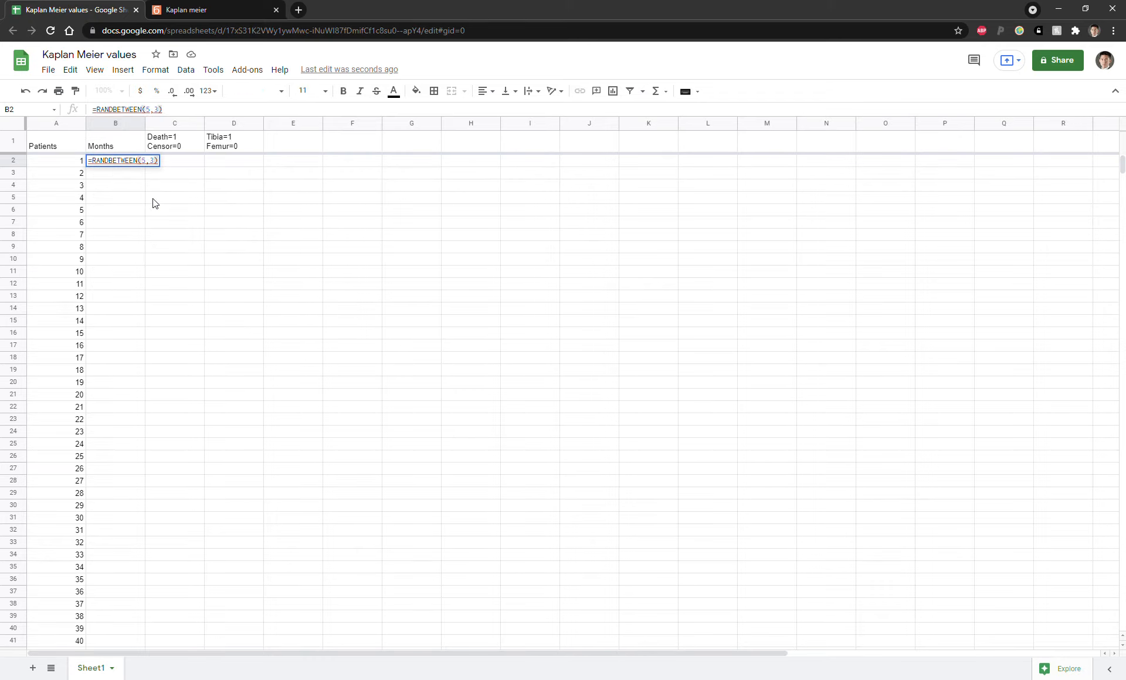
text(0)
key(Return)
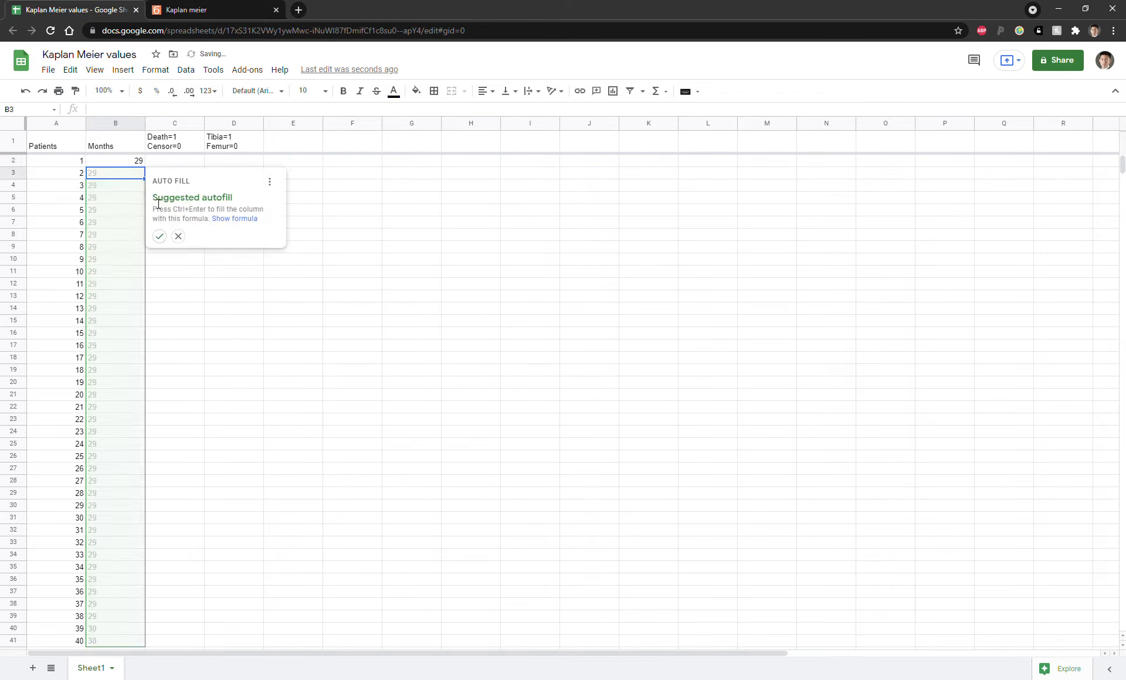
click(159, 236)
Fill the Death/Censor column for all 40 patients with random zeros and ones using =RANDBETWEEN(0,1), starting in C2.
click(168, 164)
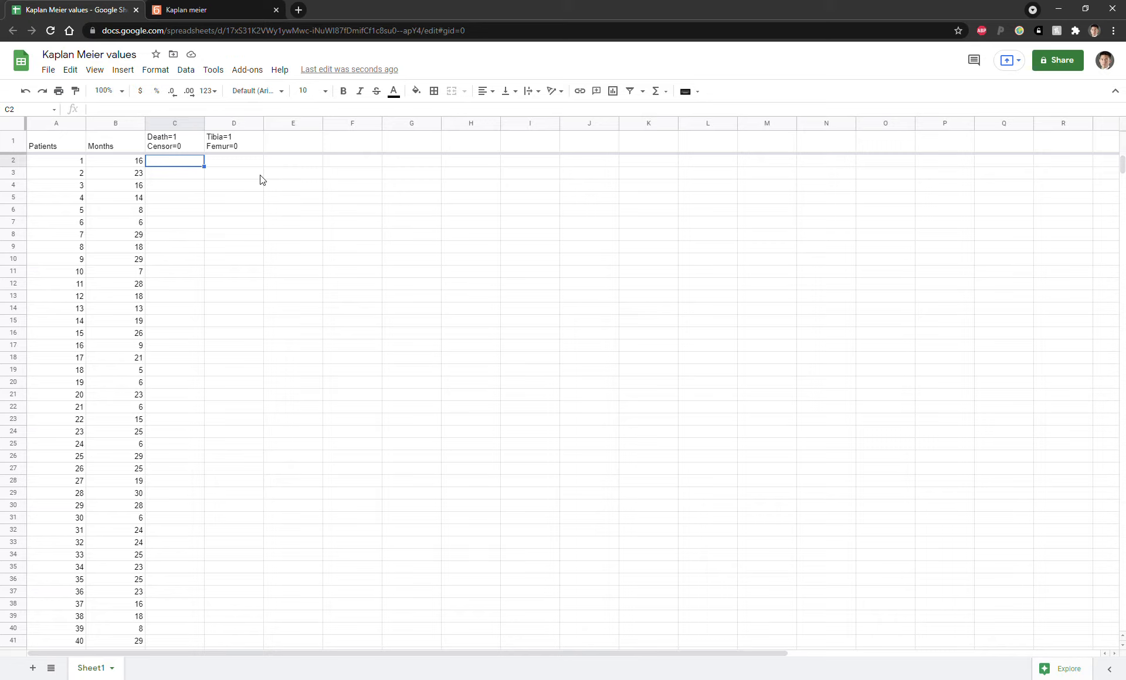
text(=)
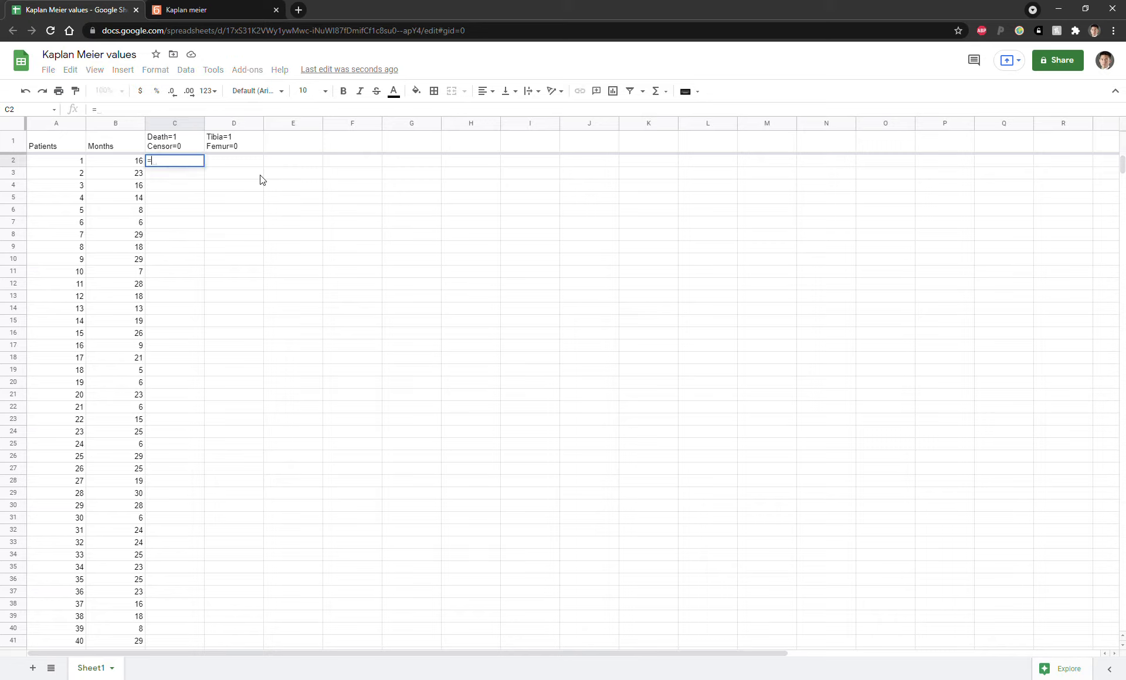
text(RAND)
click(213, 213)
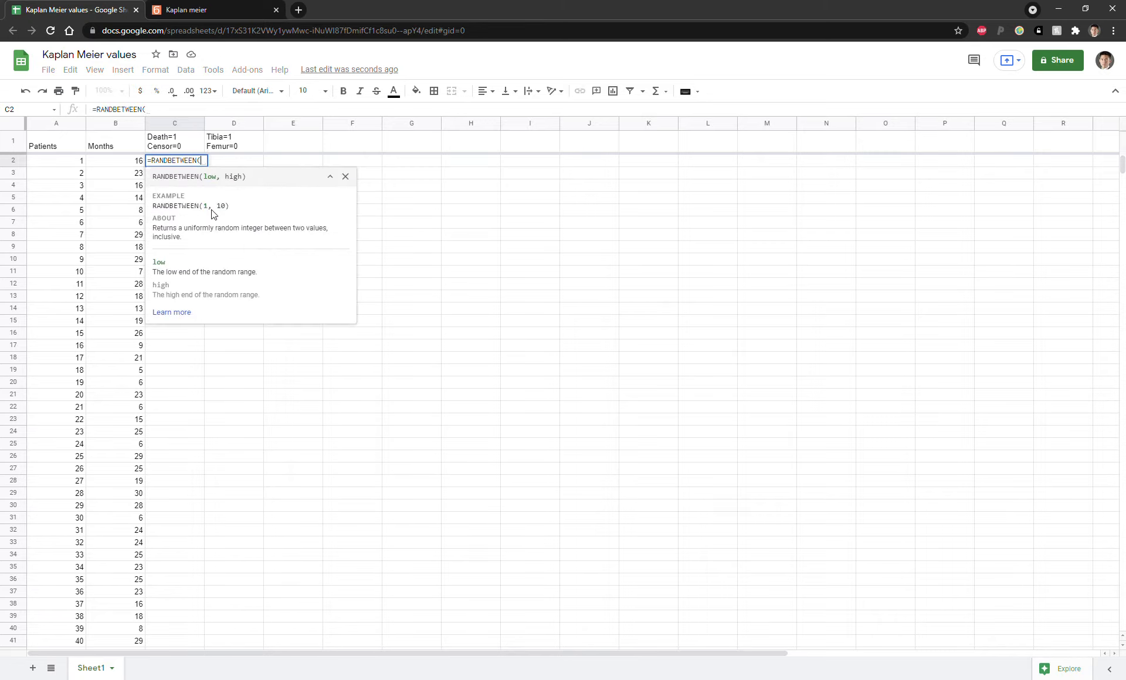
text(0,1))
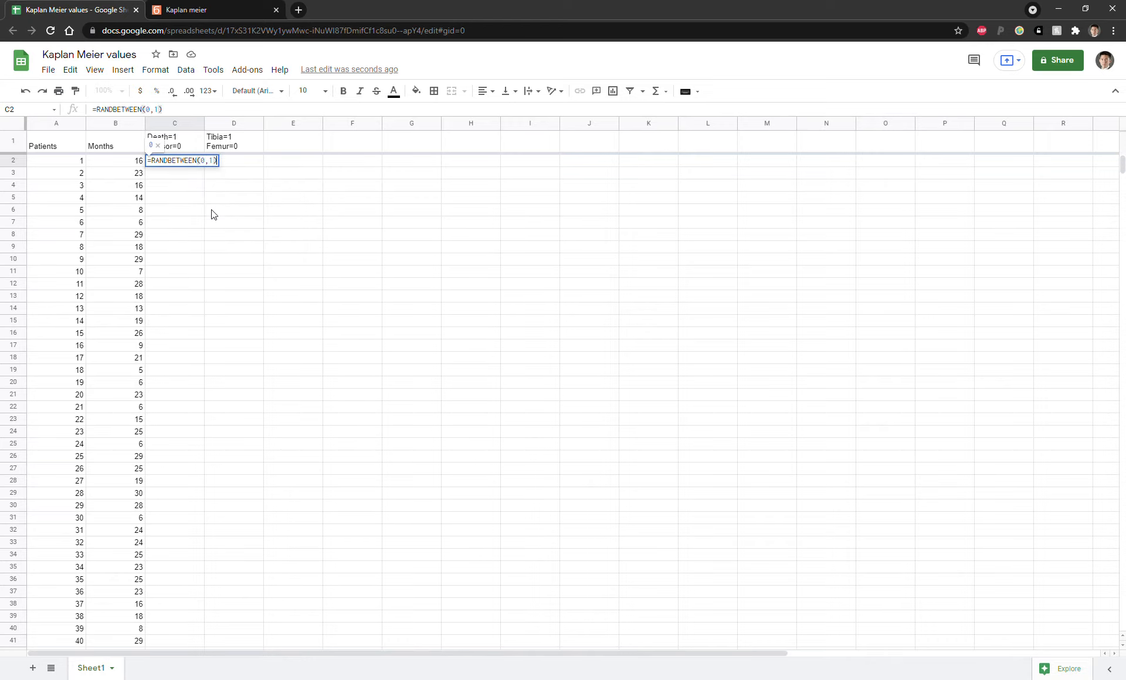
key(Return)
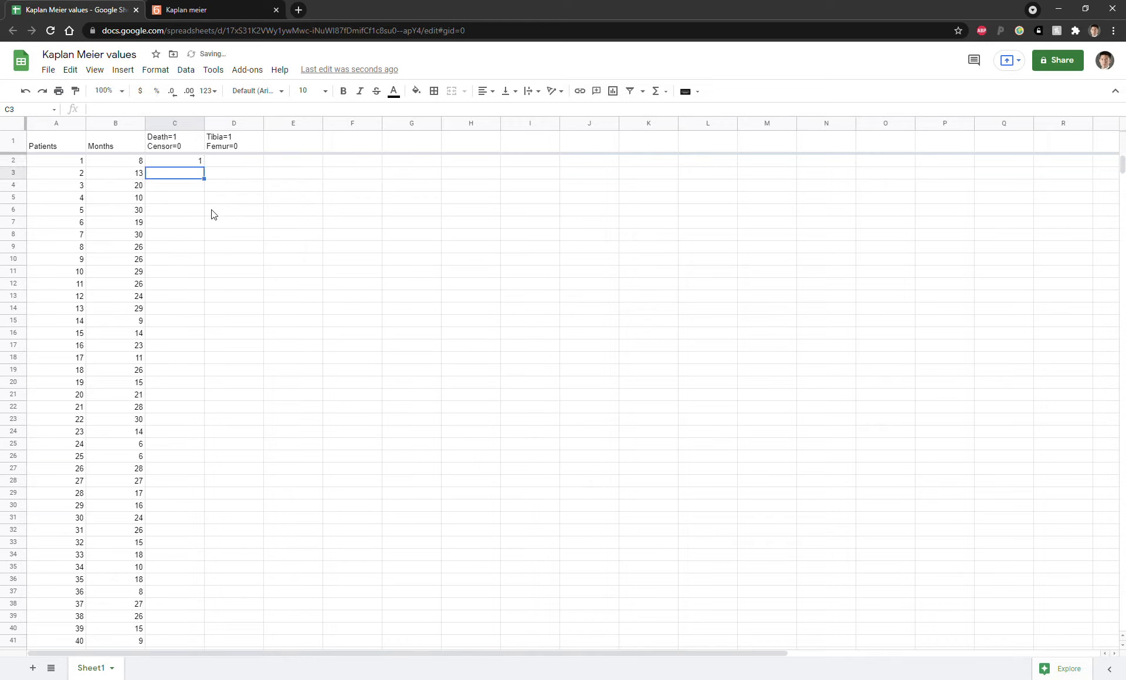
click(200, 163)
drag(212, 176, 188, 642)
click(261, 284)
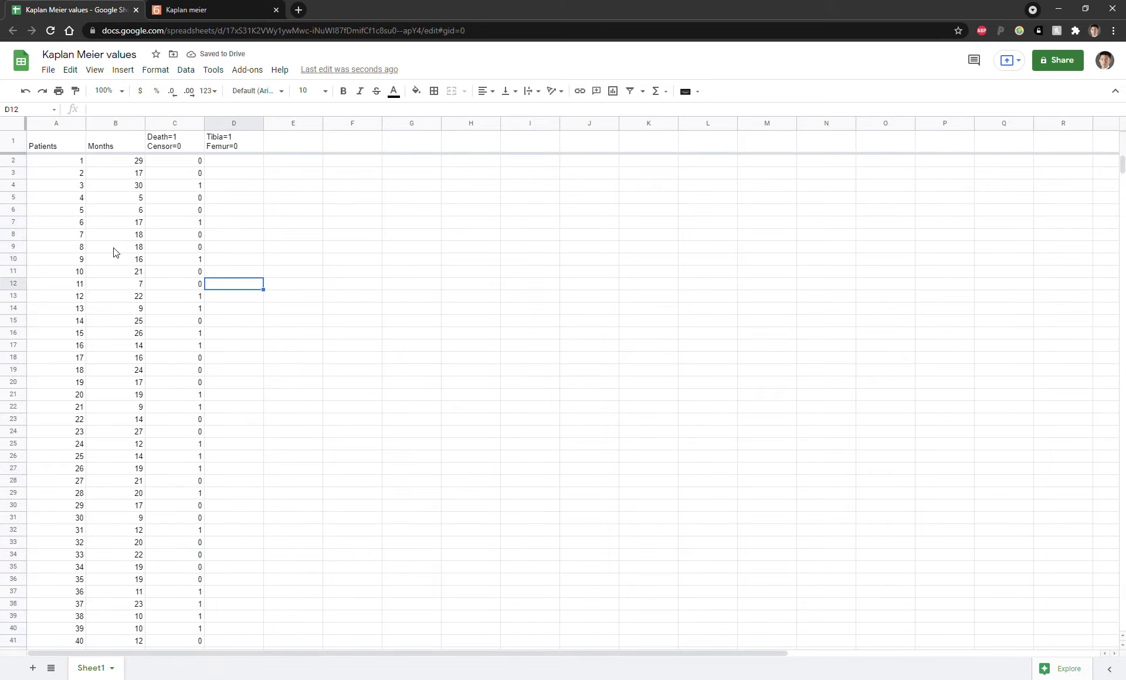
Fill the Tibia/Femur column for all 40 patients with random values using =RANDBETWEEN(0,1), starting in D2.
click(231, 163)
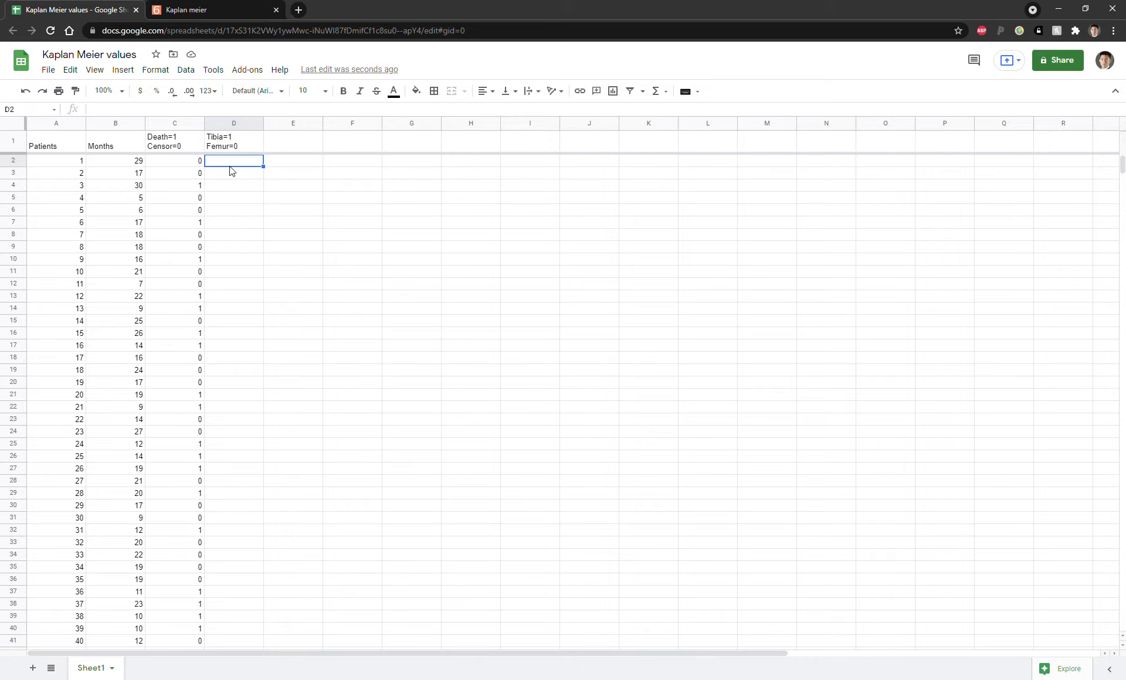
text(=rand)
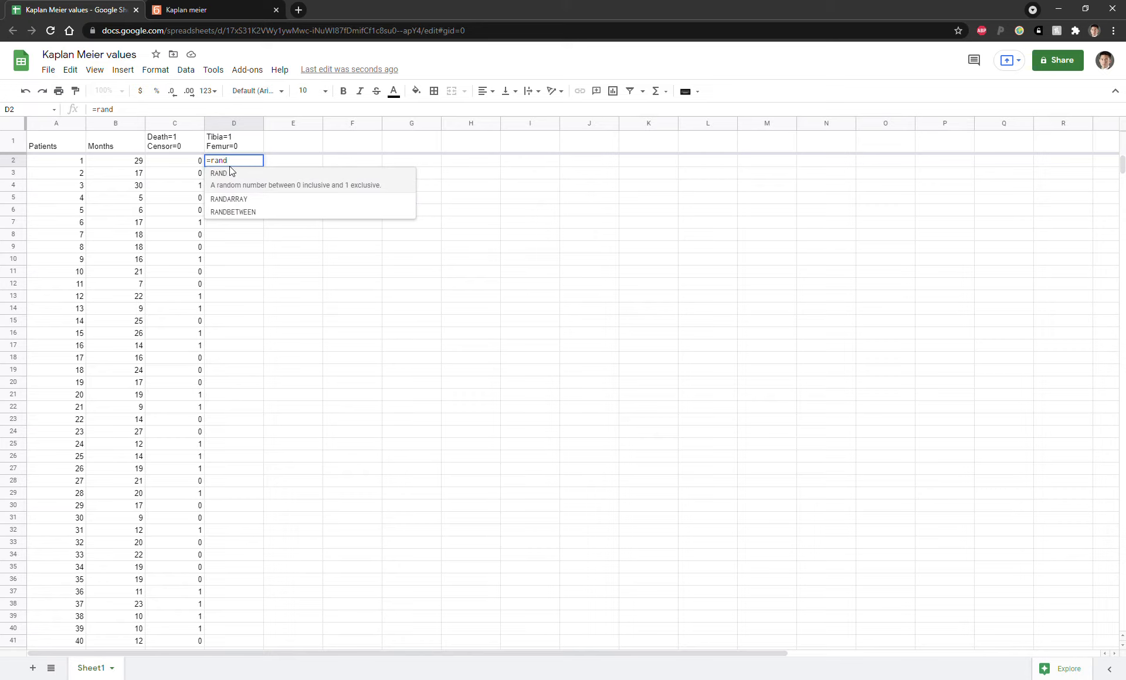
click(235, 212)
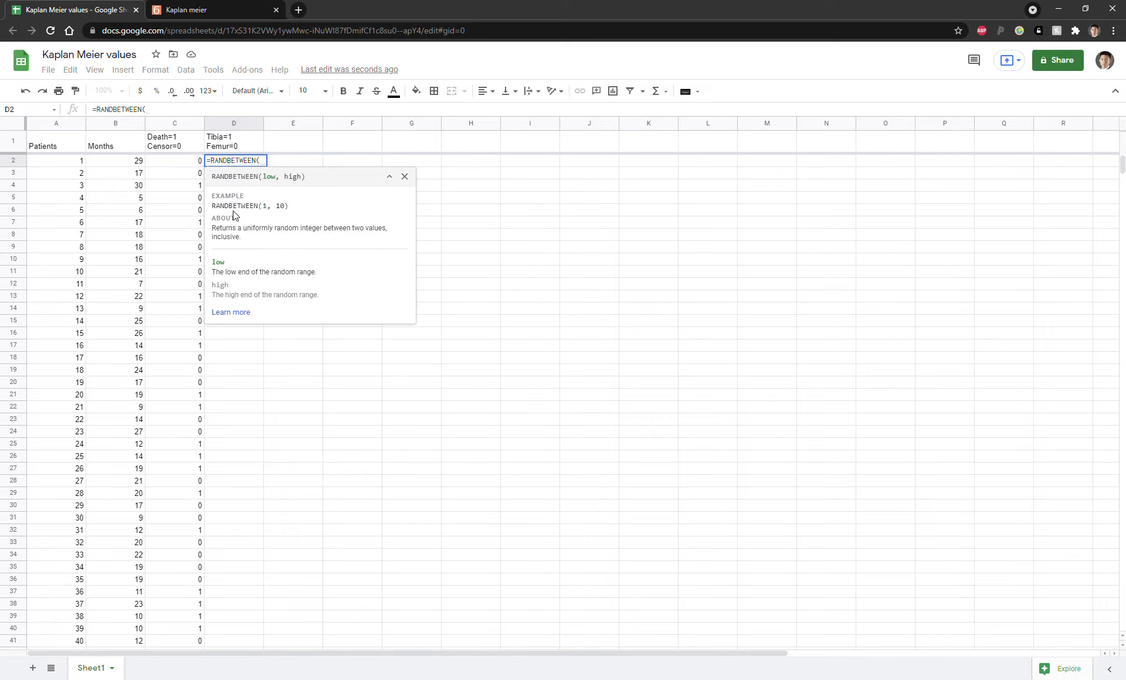
text(0,1))
key(Tab)
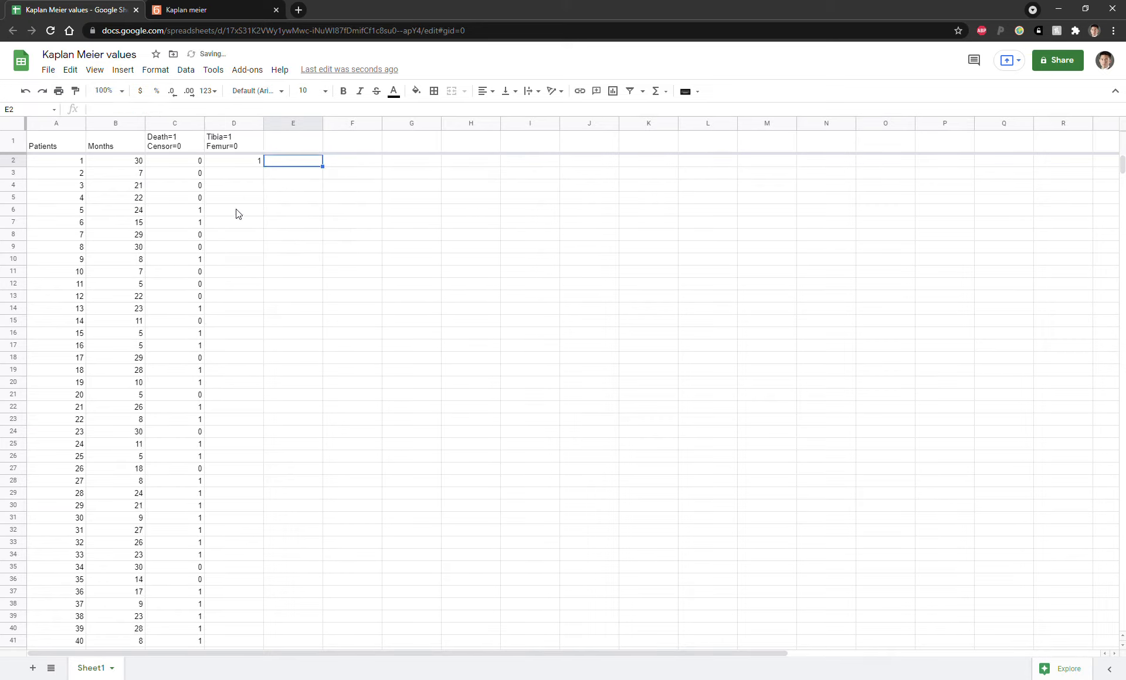
click(250, 165)
drag(264, 167, 245, 642)
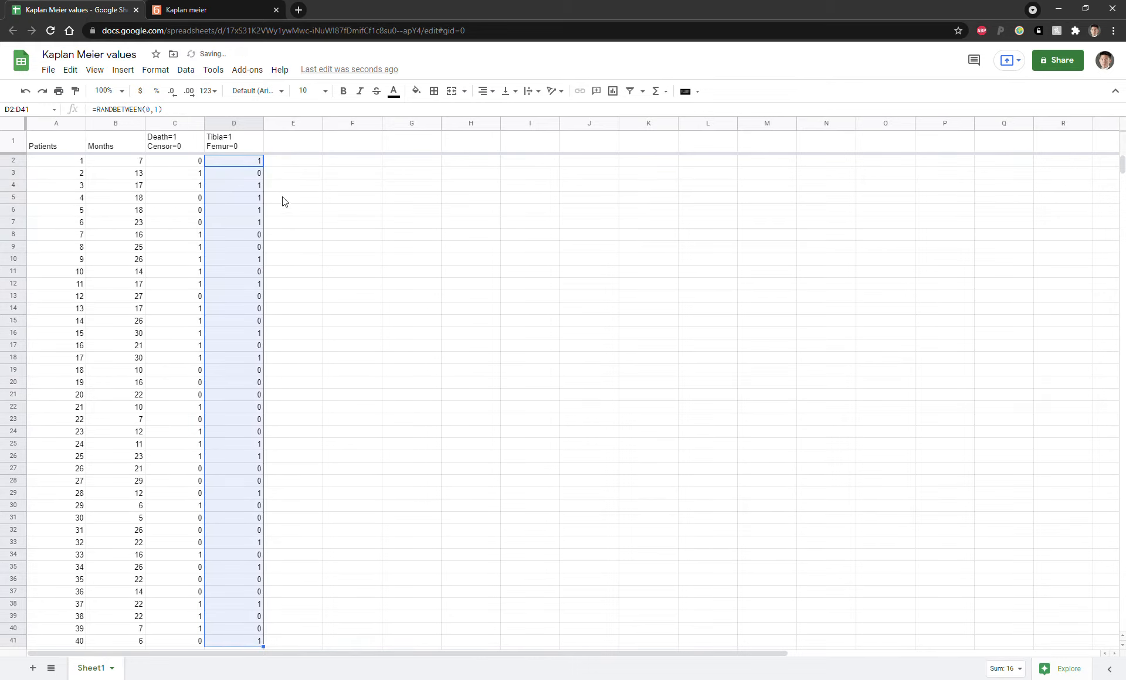
Check the data columns in the Statistics Kingdom calculator, then shade the spreadsheet headers B1:D1 light blue.
click(181, 10)
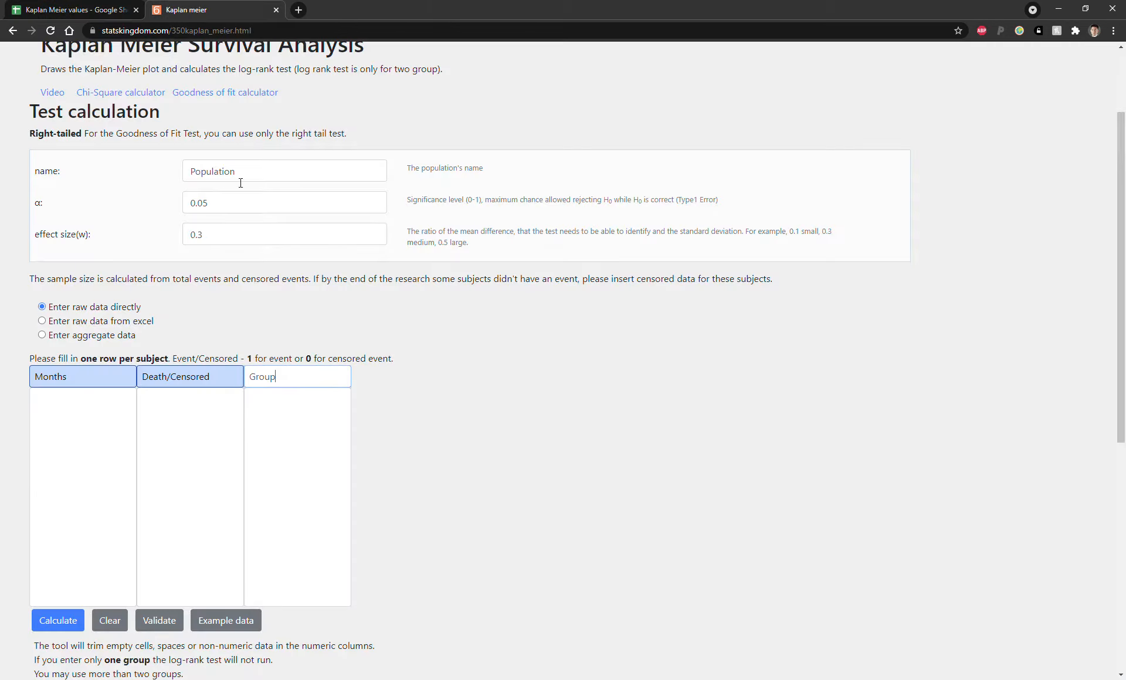
click(140, 400)
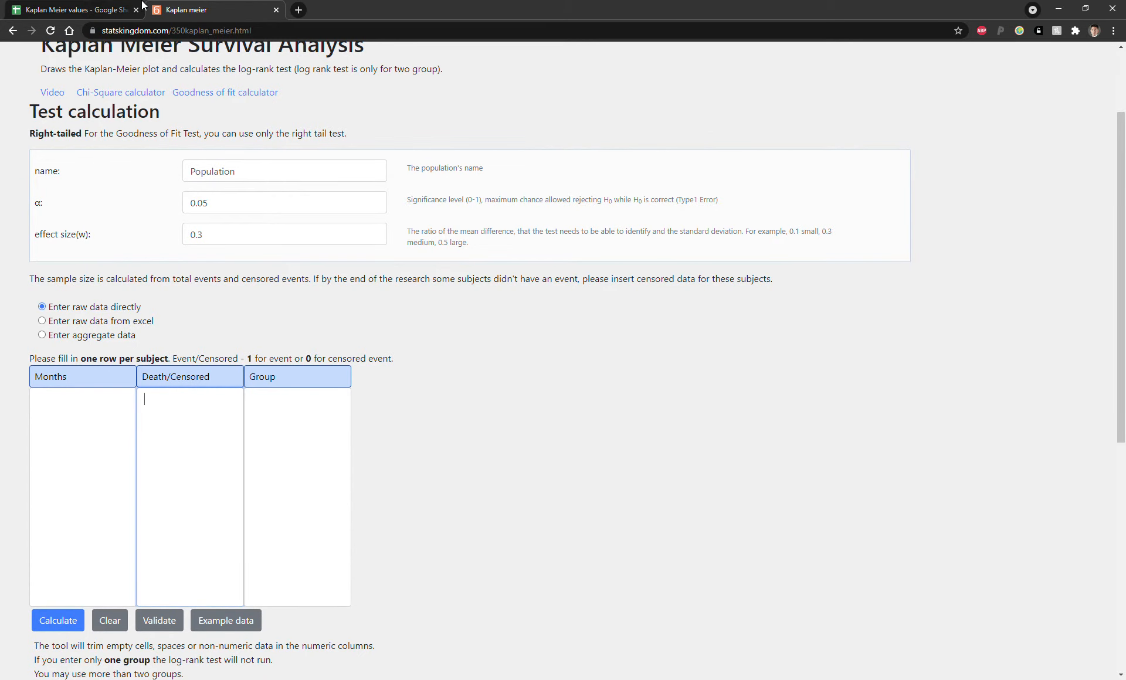
click(142, 6)
drag(123, 147, 235, 144)
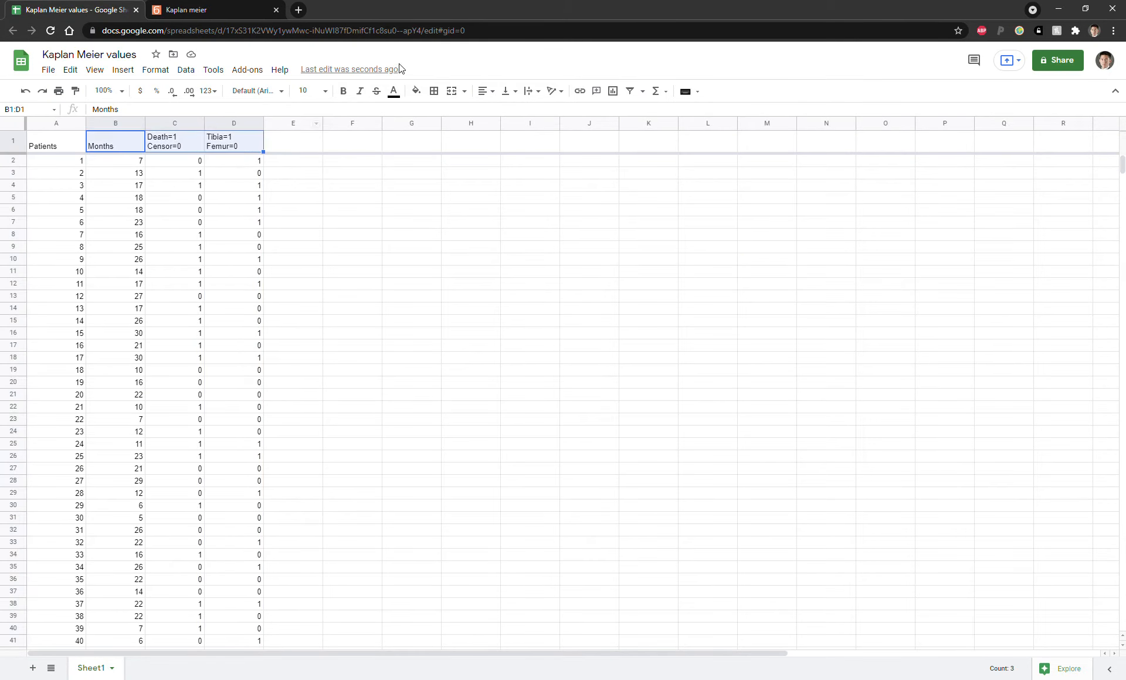
click(416, 91)
click(512, 169)
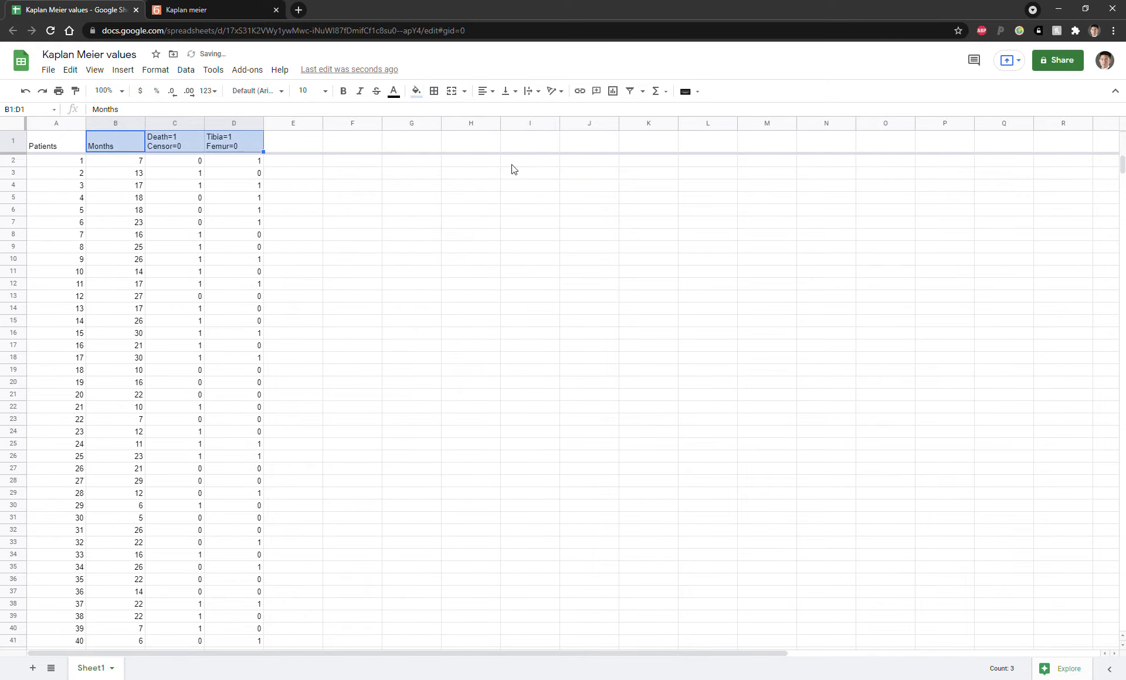
click(290, 175)
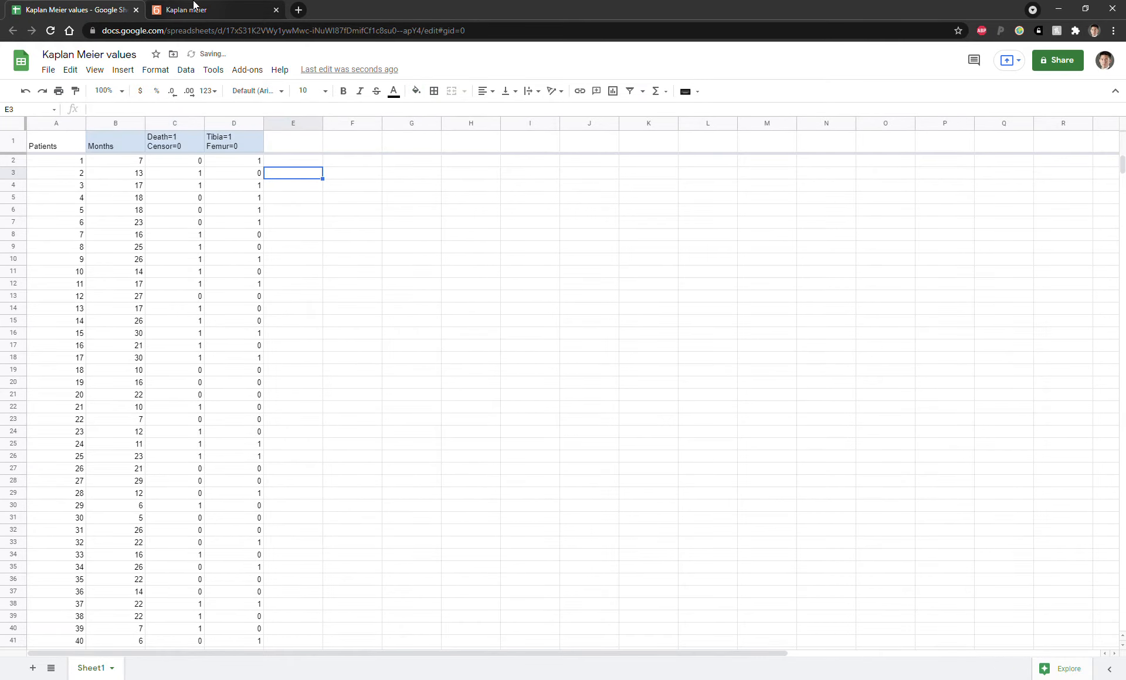
Copy the Months values B2:B41 from the spreadsheet into the Months column of the Statistics Kingdom calculator.
click(194, 6)
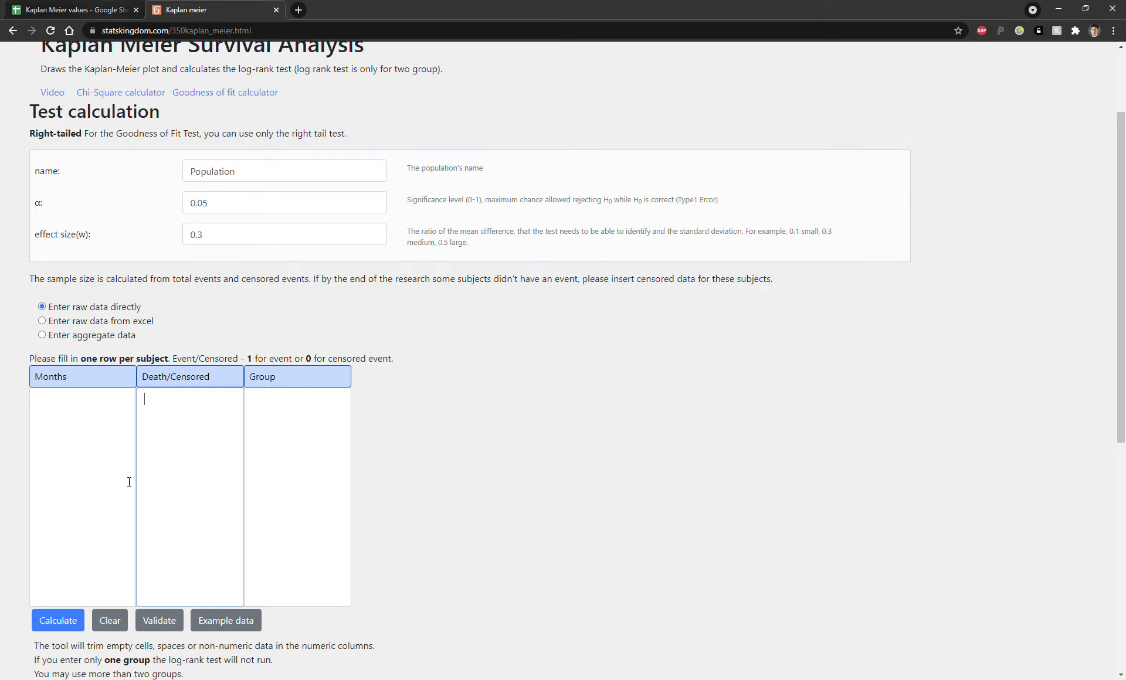
click(71, 9)
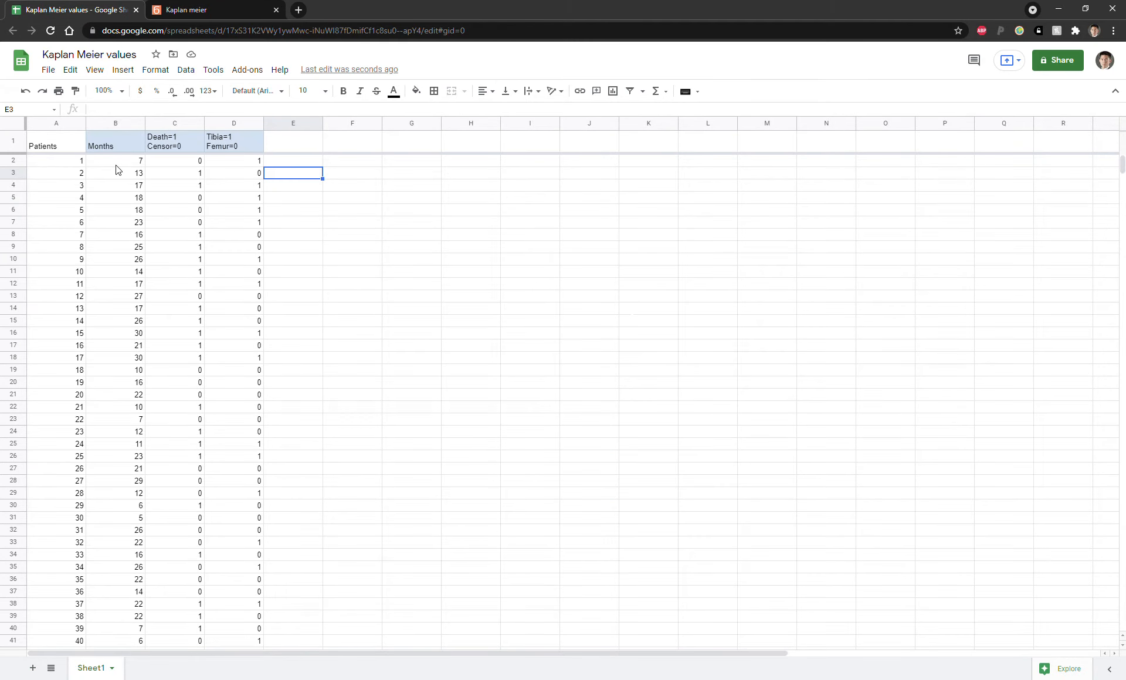
click(116, 165)
key(ctrl+shift+Down)
key(ctrl+c)
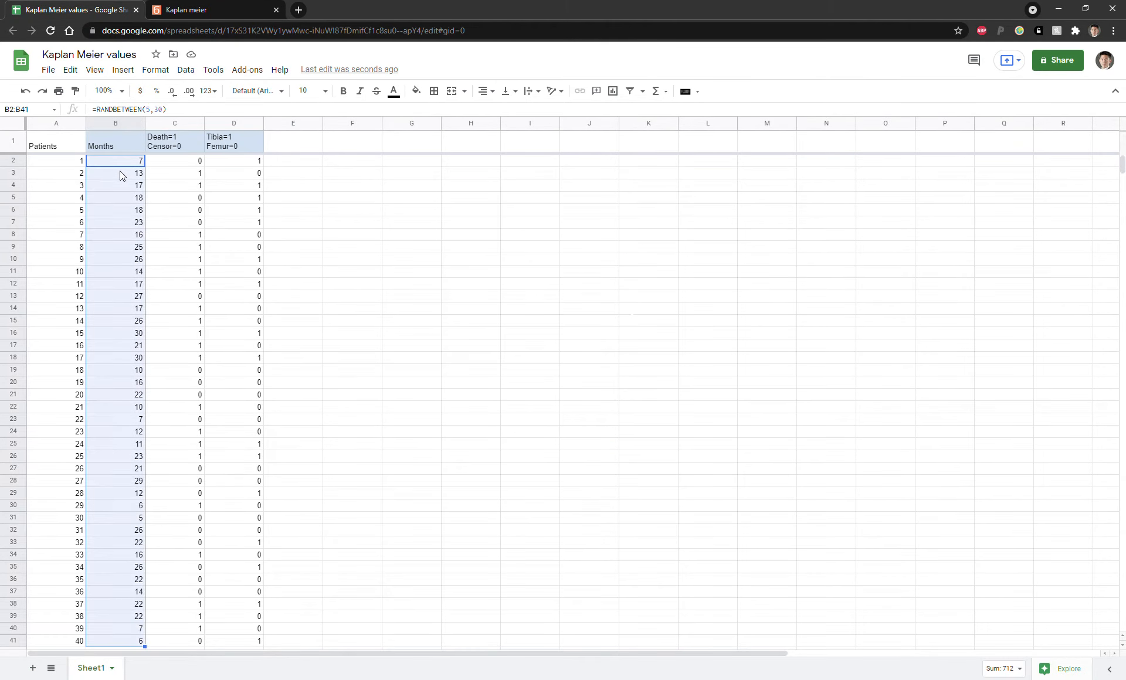
click(212, 7)
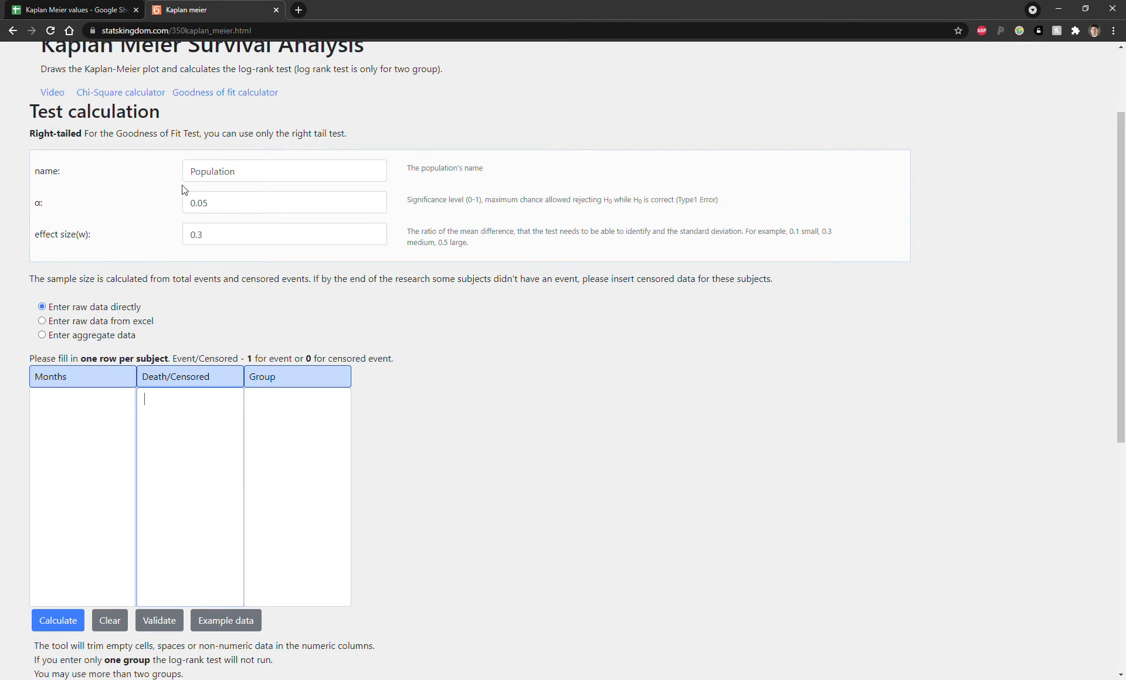
key(ctrl+v)
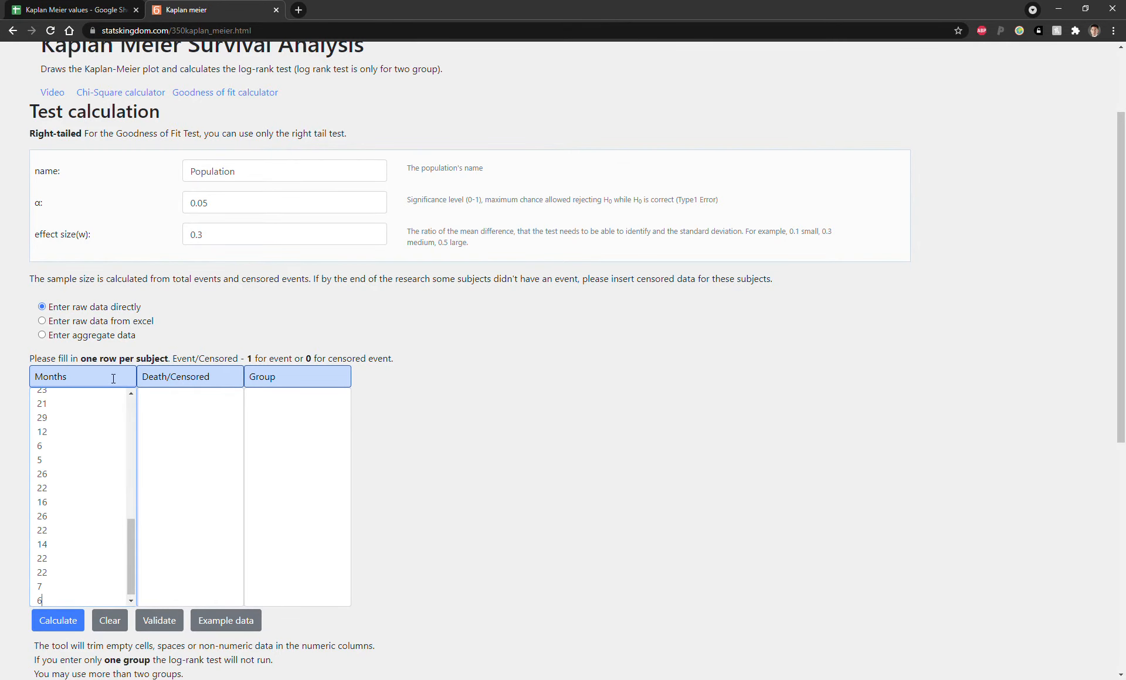
Copy the Death/Censor values C2:C41 from the spreadsheet into the calculator's Death/Censored column.
click(118, 9)
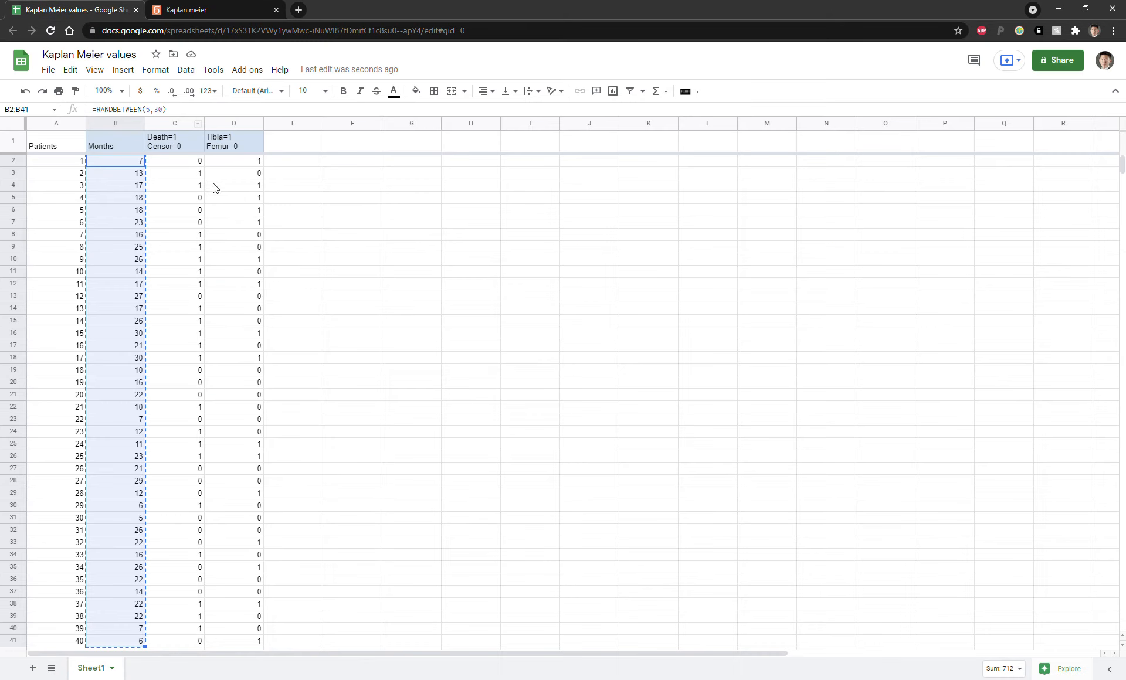
click(184, 164)
key(ctrl+shift+Down)
key(ctrl+c)
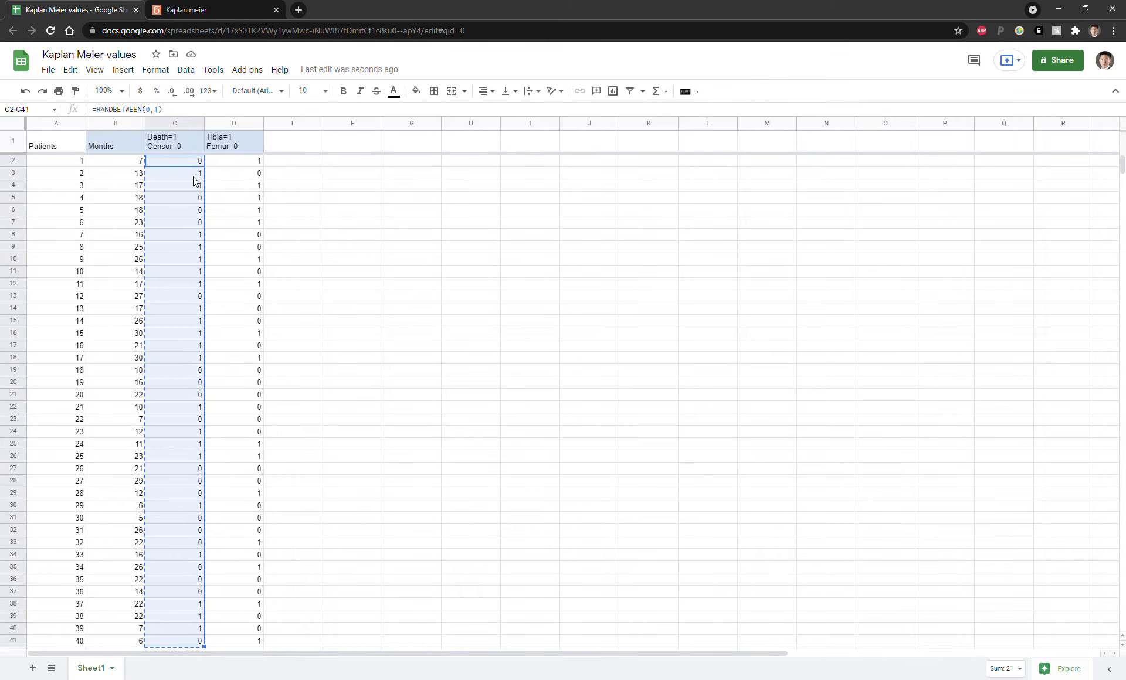
click(212, 9)
key(ctrl+v)
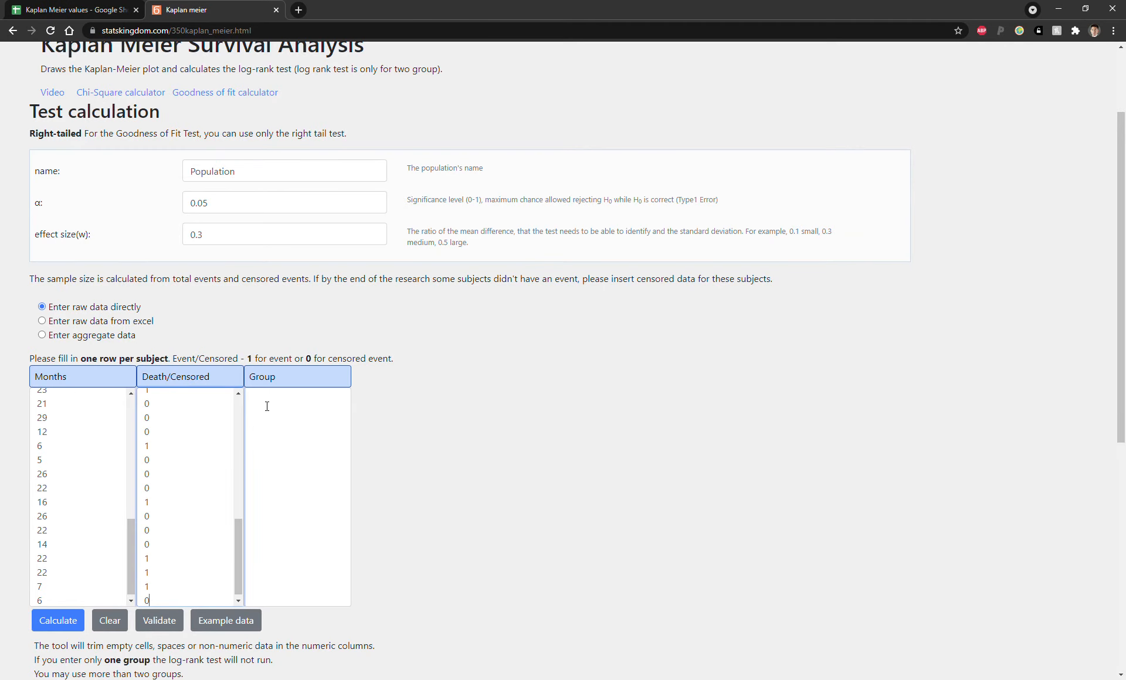
Try to validate and calculate the Kaplan-Meier data with the Group column left empty.
click(264, 404)
click(82, 7)
click(274, 15)
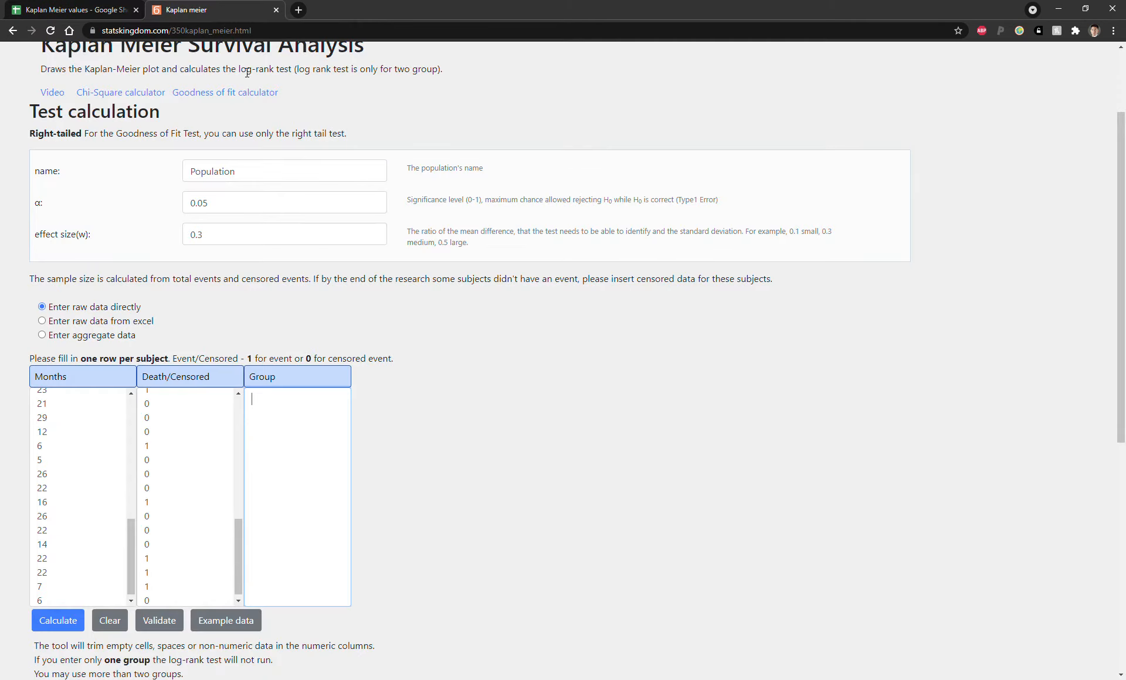
scroll(430, 377, down, 1)
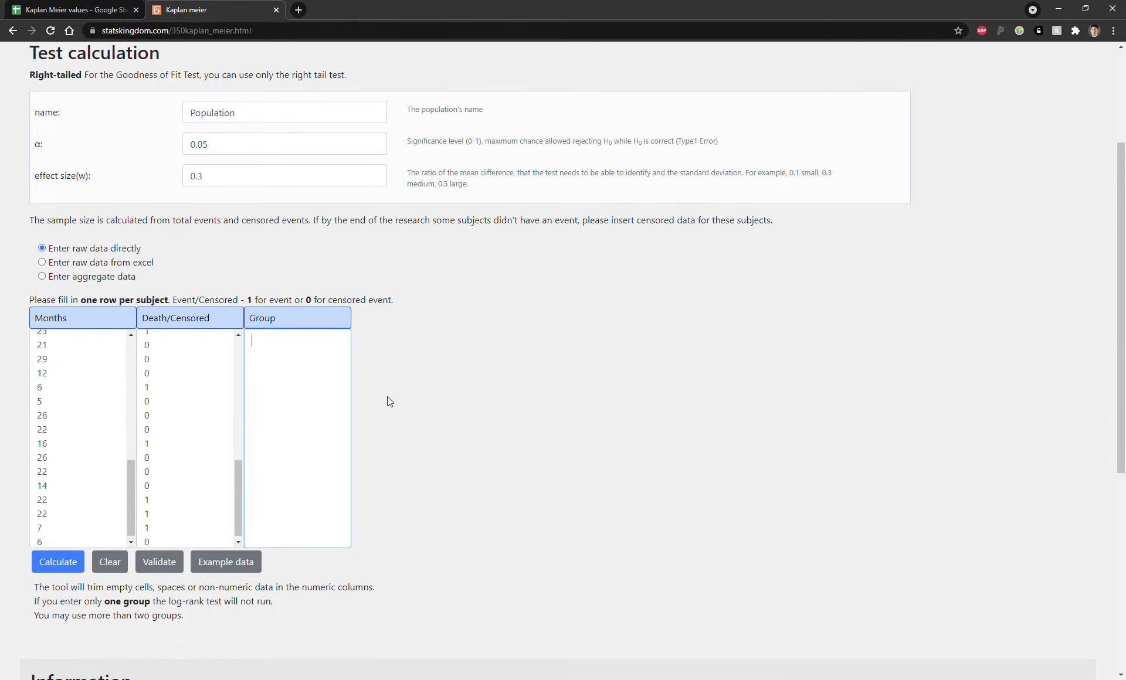
click(167, 566)
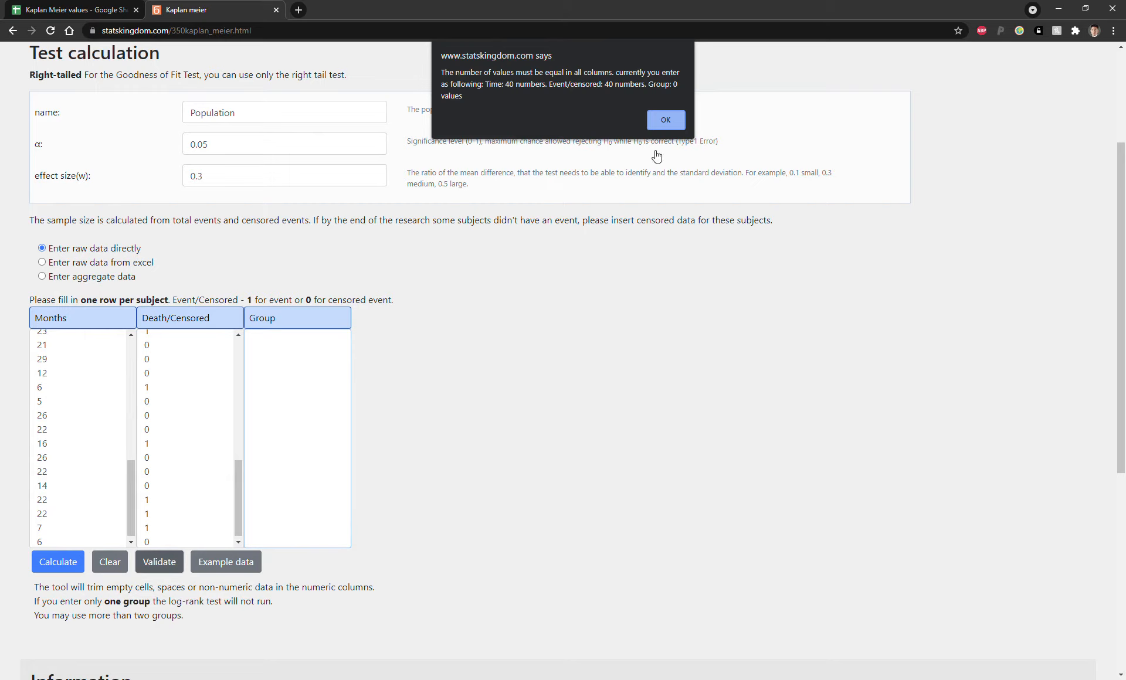
click(658, 124)
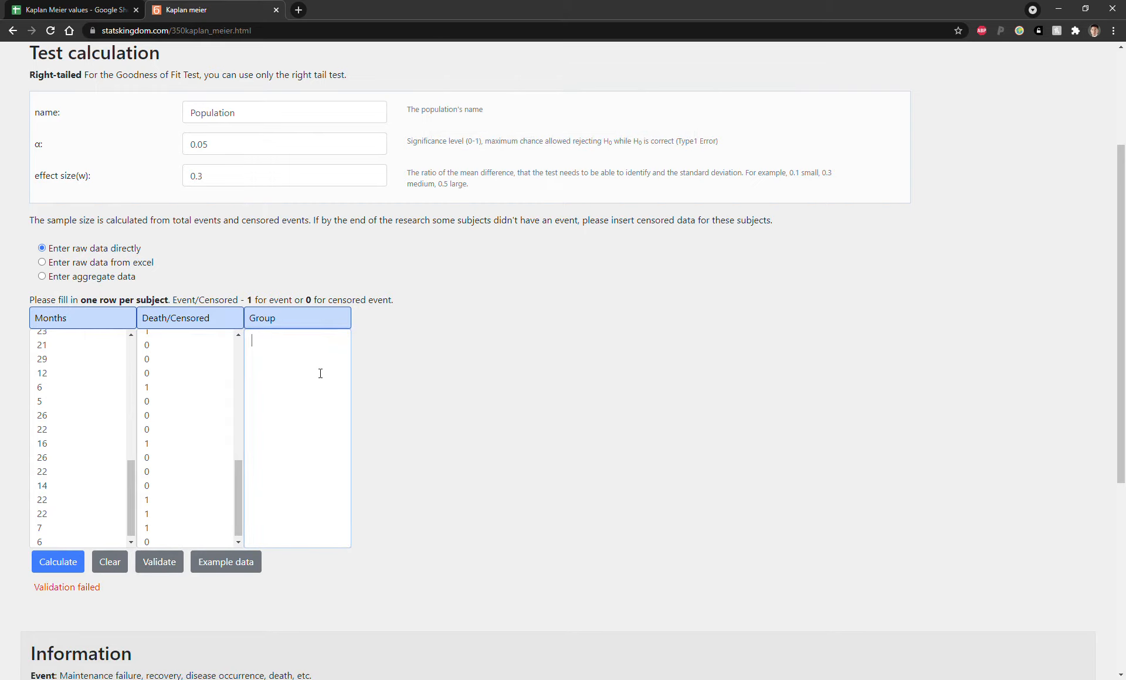
click(58, 561)
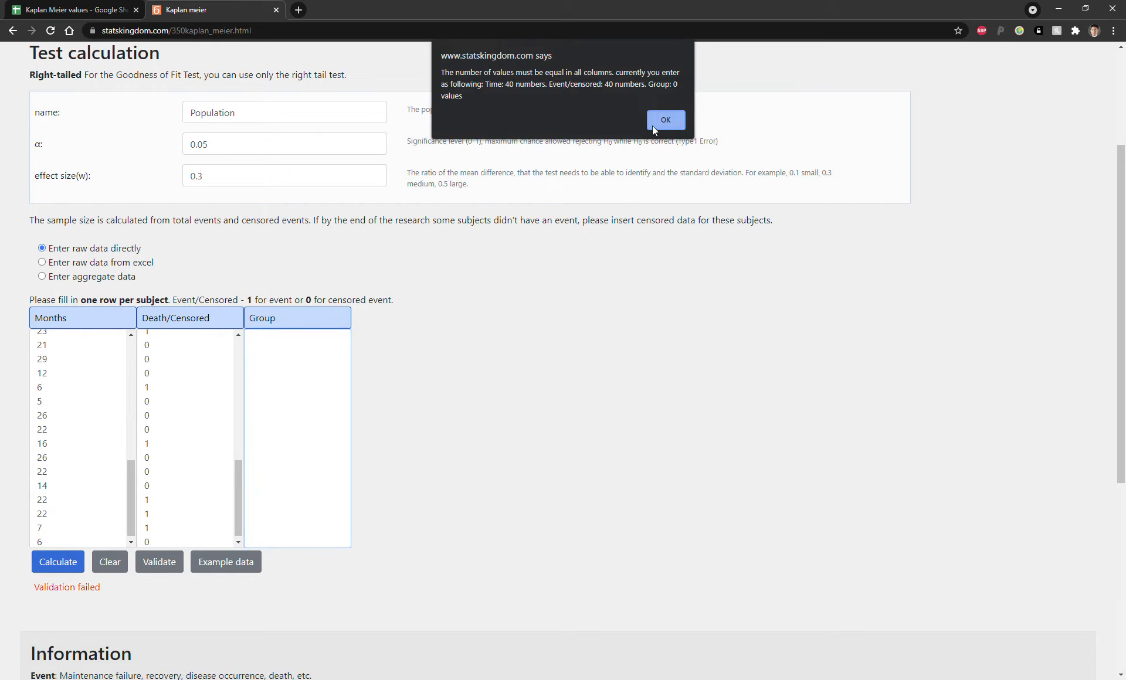
click(658, 123)
scroll(392, 354, up, 3)
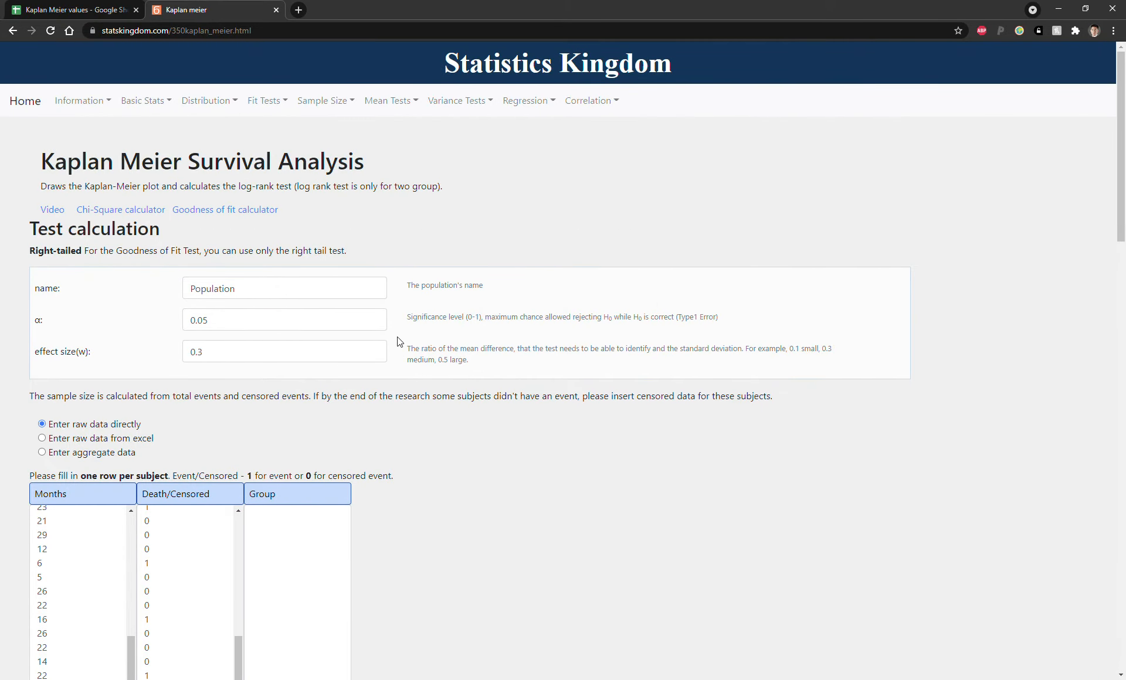
In the Google Sheets spreadsheet, replace all Tibia/Femur values in D2:D41 with 0 for the 40 patients.
key(ctrl+Tab)
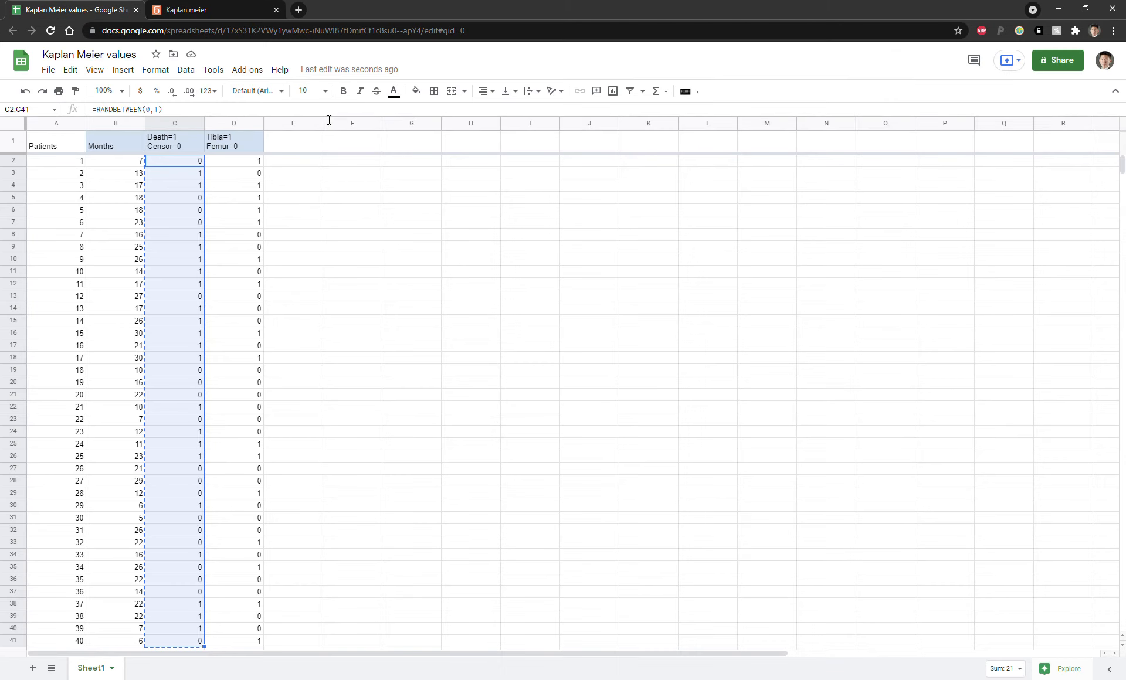
click(238, 163)
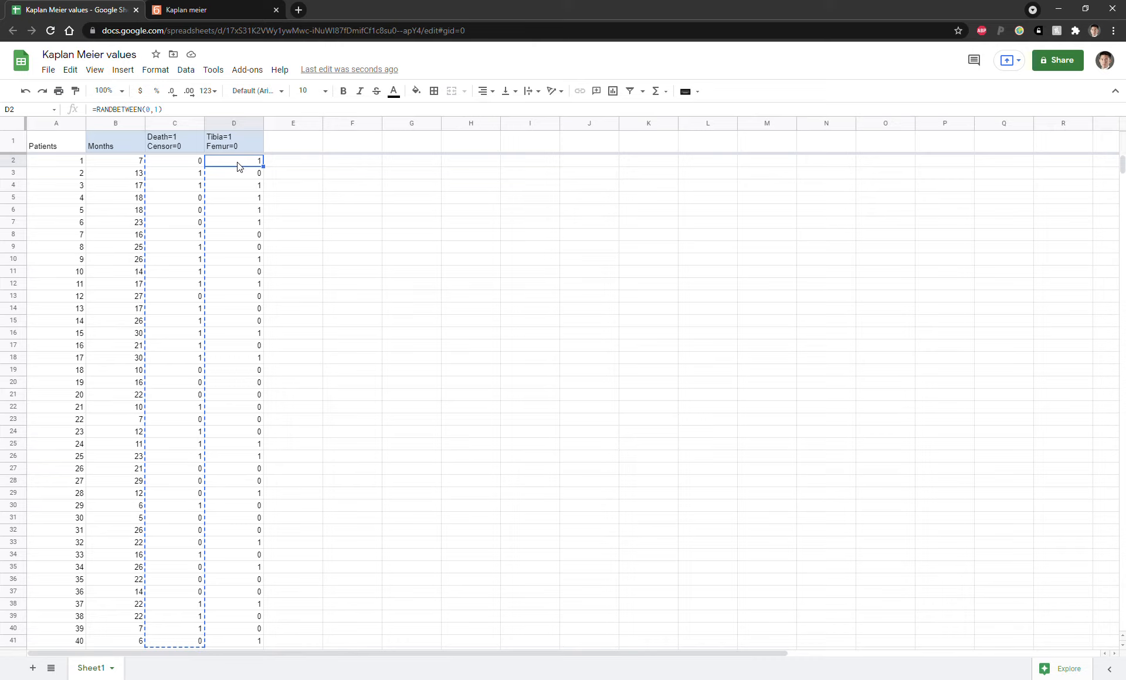
text(0)
key(Return)
text(0)
key(Return)
text(0)
key(Return)
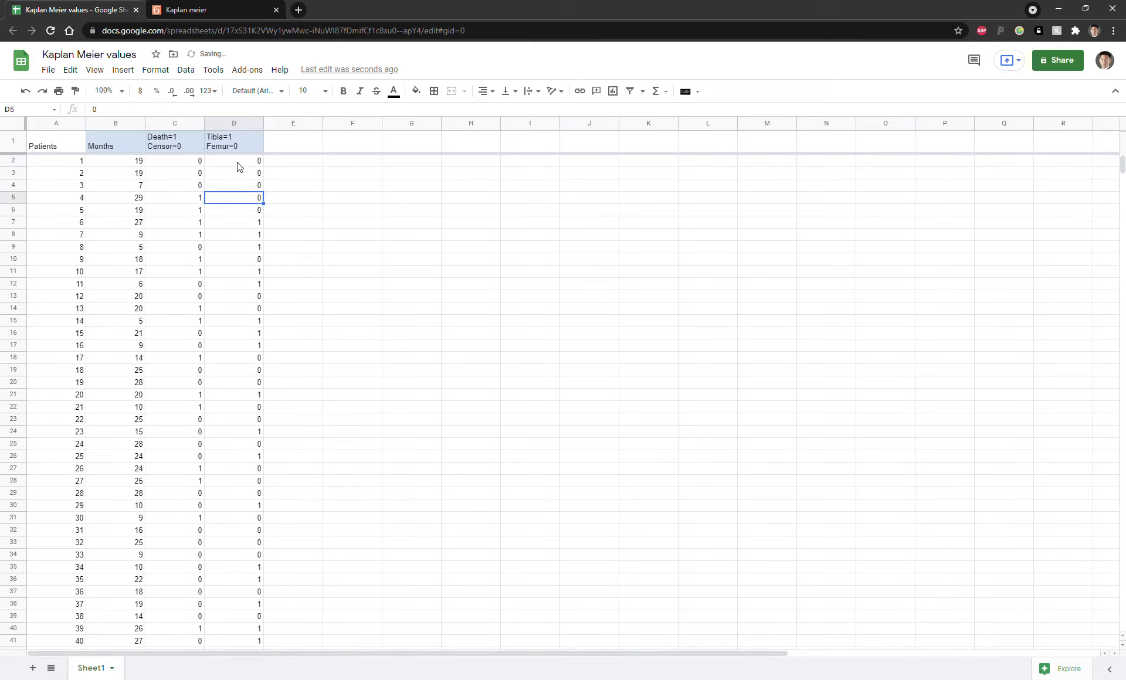
click(237, 163)
key(shift+Down)
key(shift+Down)
key(shift+Down)
key(shift+Down)
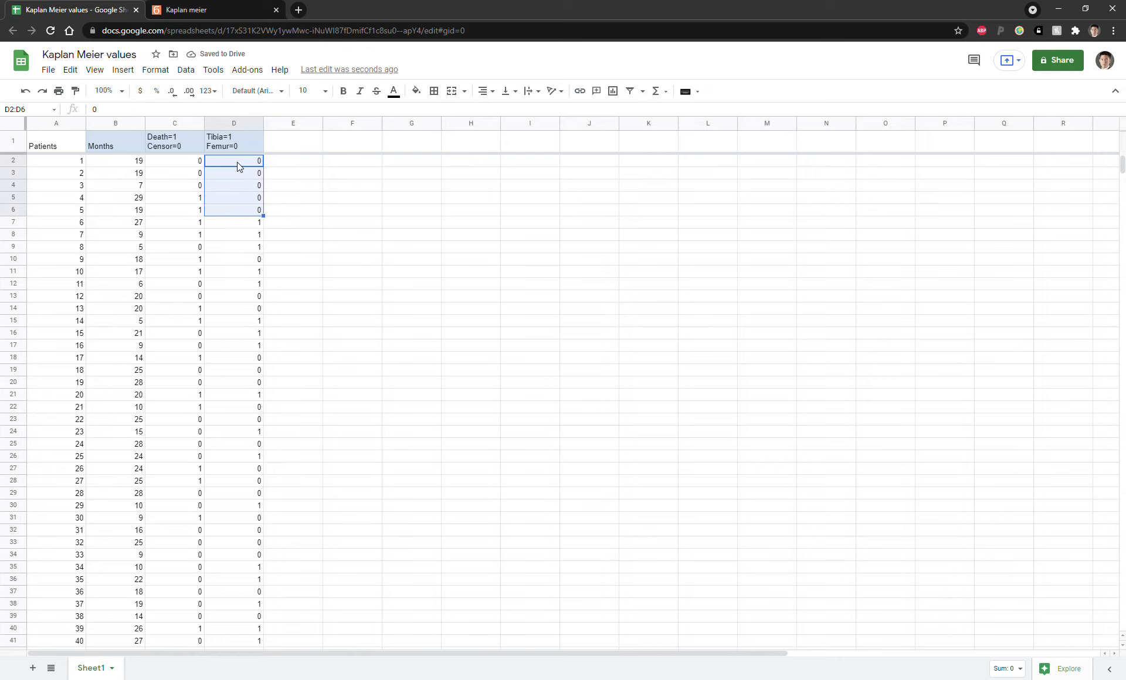
drag(264, 216, 264, 644)
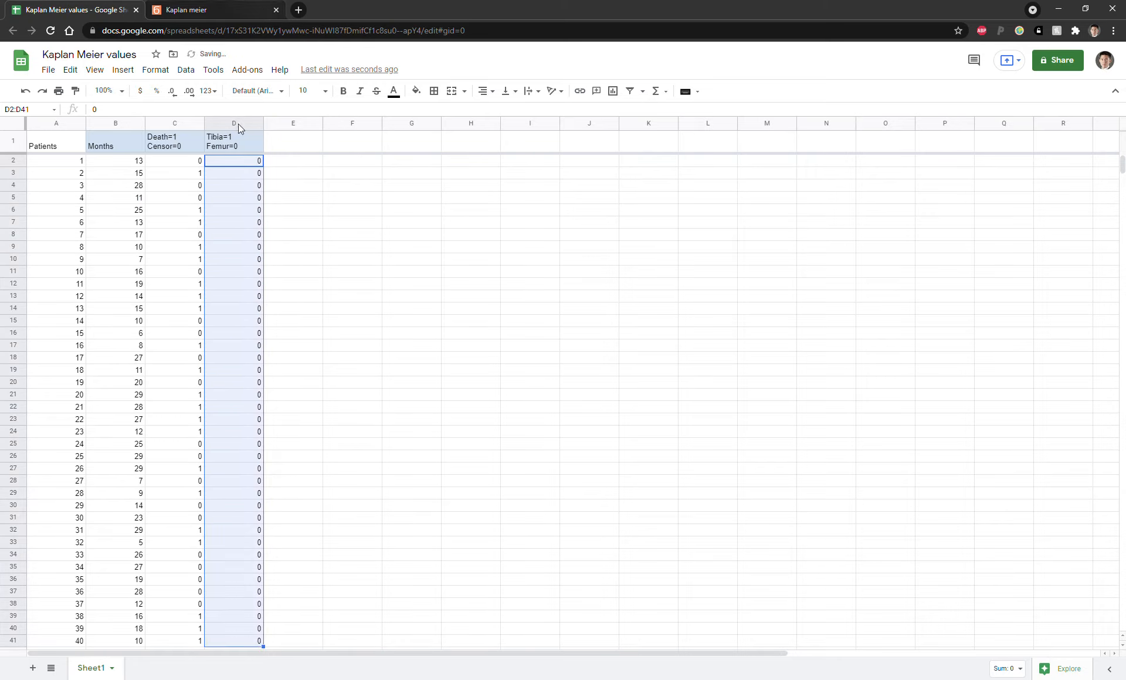
Paste the copied all-zero D2:D41 values into the Group column of the Statistics Kingdom calculator and validate the data.
click(264, 10)
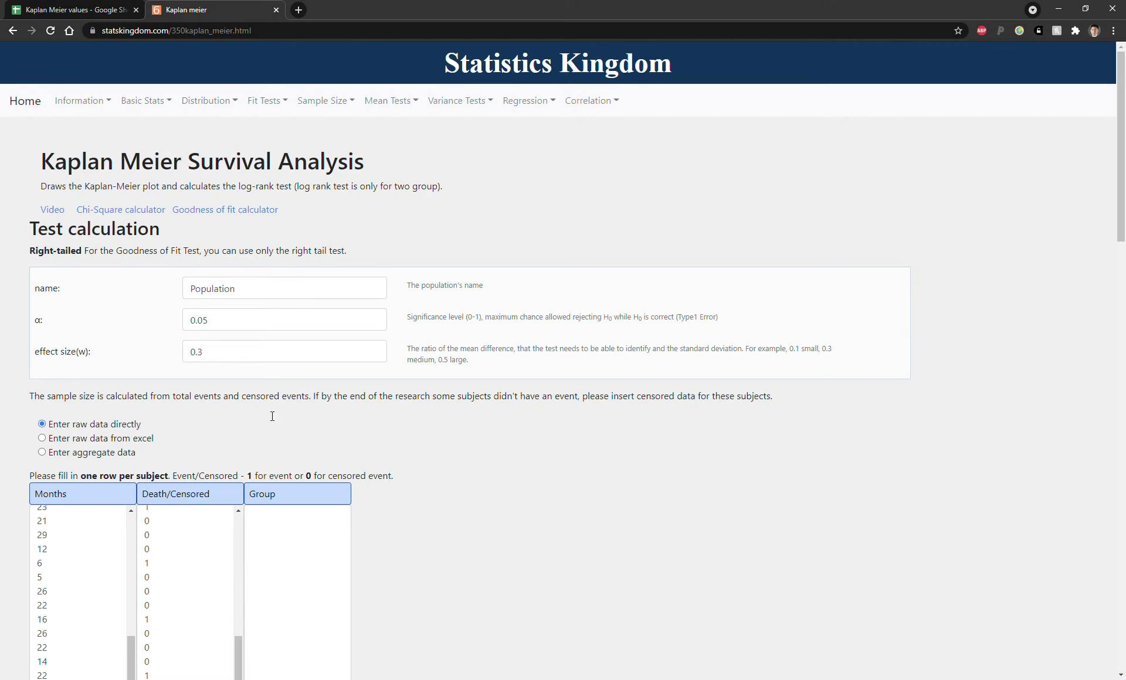
key(ctrl+v)
scroll(377, 459, down, 4)
click(175, 520)
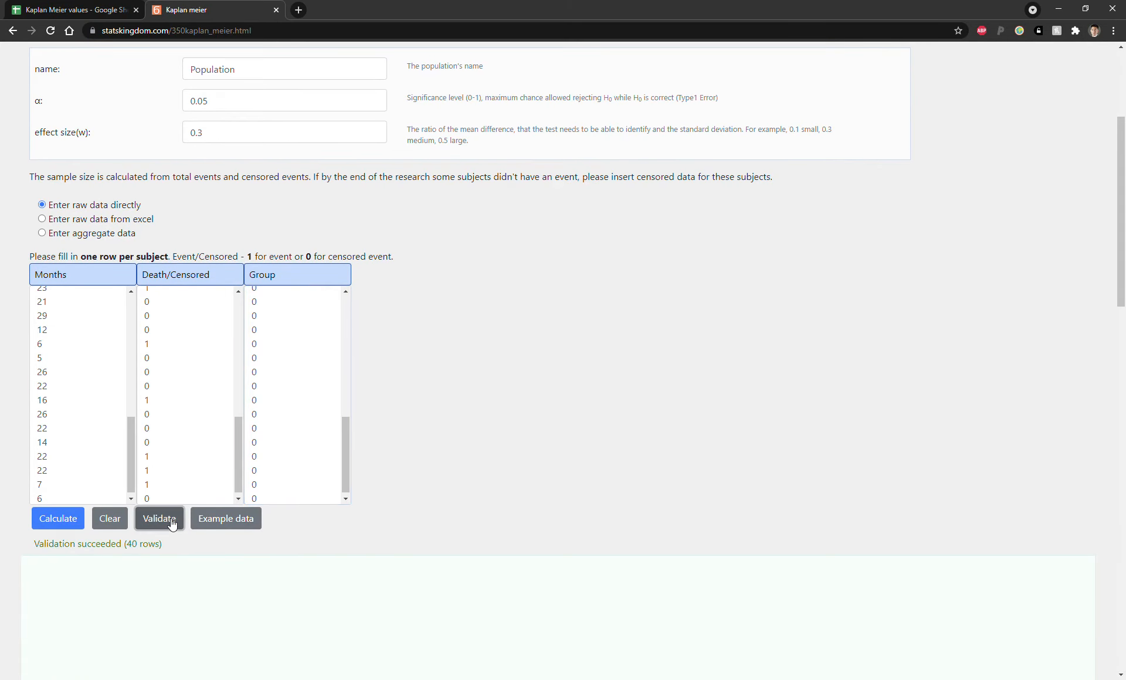
Calculate the Kaplan-Meier survival curve with all patients in group 0 and view its plots.
scroll(487, 306, down, 3)
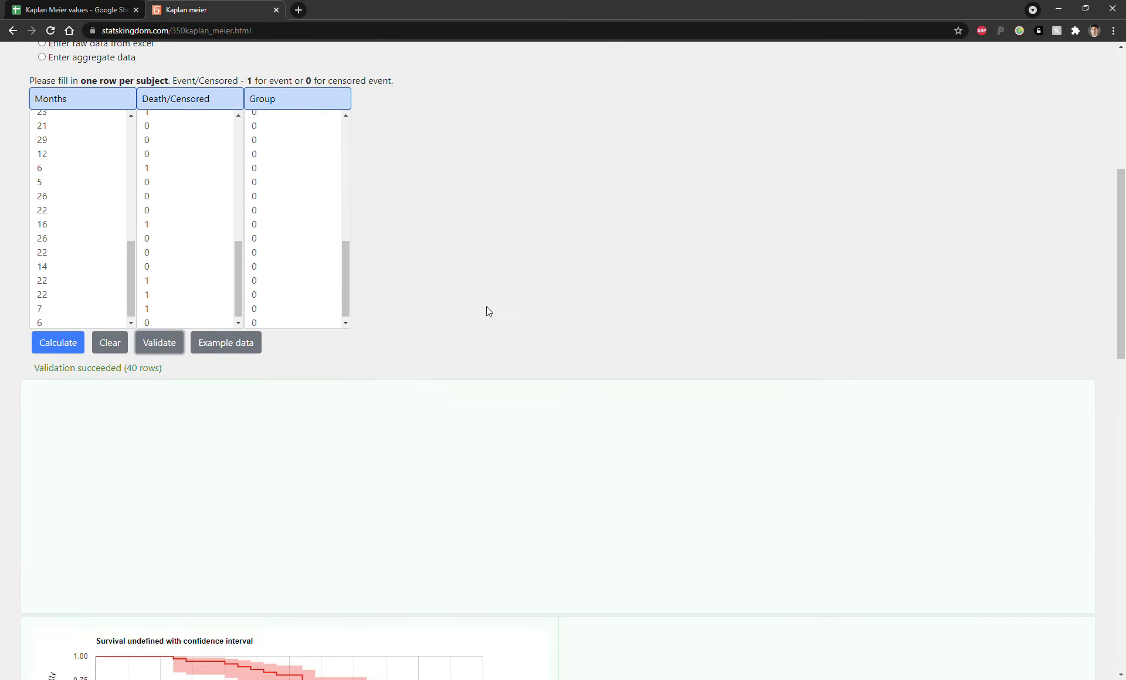
click(72, 351)
scroll(500, 231, down, 3)
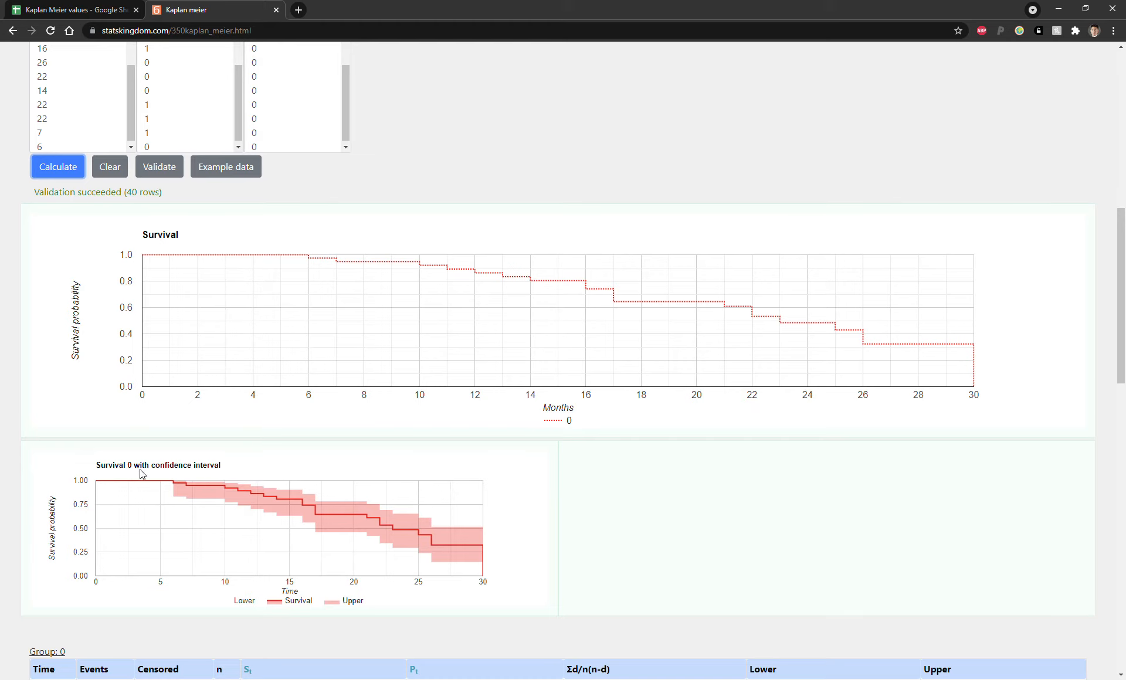
mouse_move(409, 554)
In the Google Sheets spreadsheet, fill the Tibia/Femur cells D2:D41 with the formula =RANDBETWEEN(0,1).
click(109, 5)
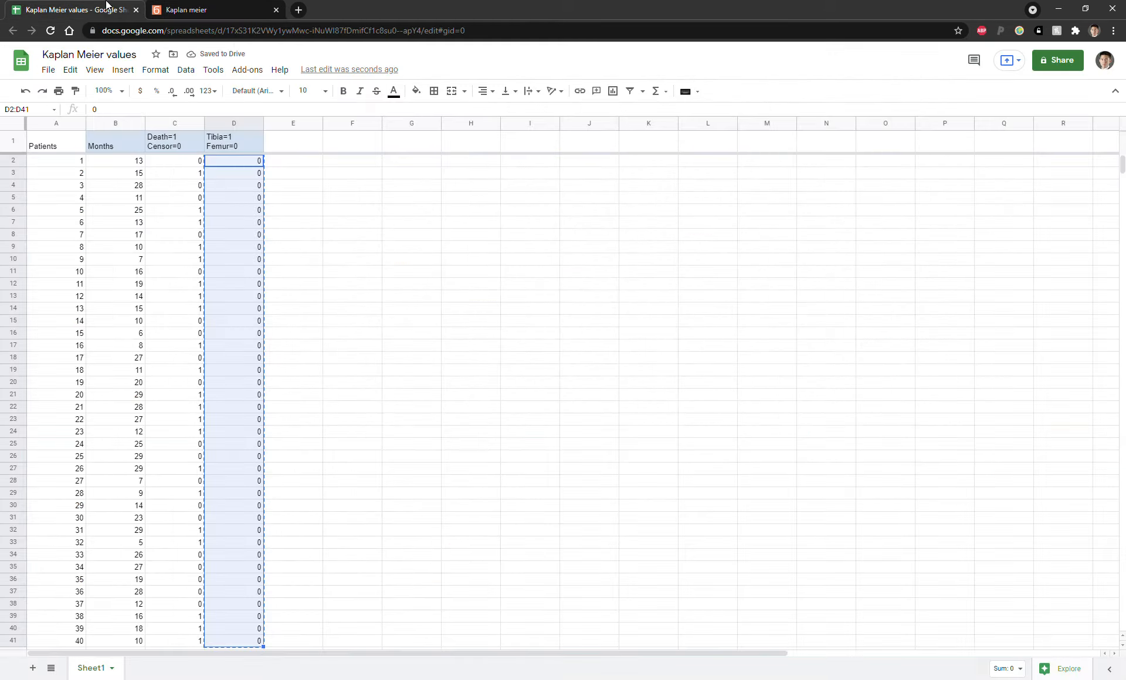
click(241, 160)
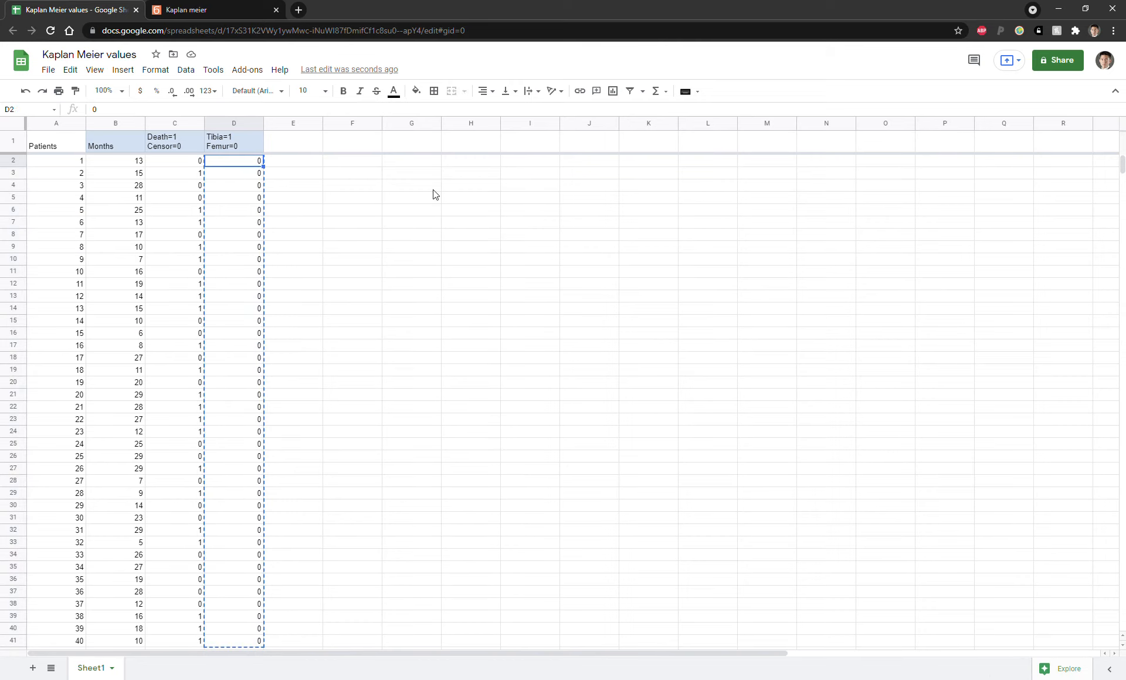
key(Return)
key(BackSpace)
text(=rand)
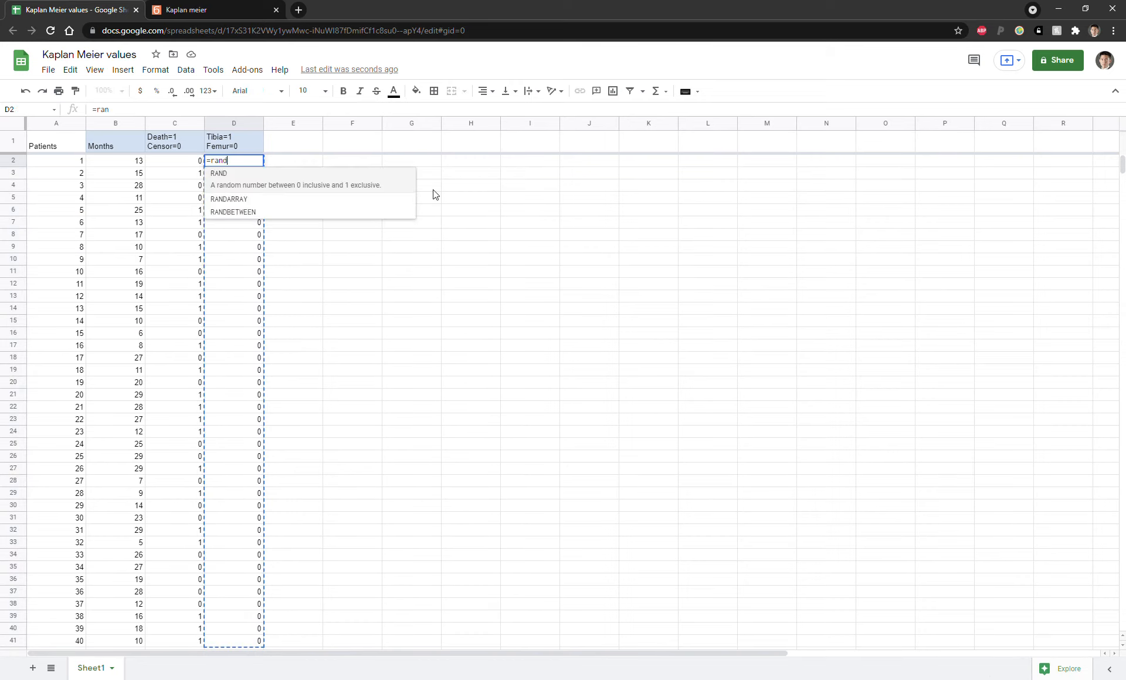
click(317, 213)
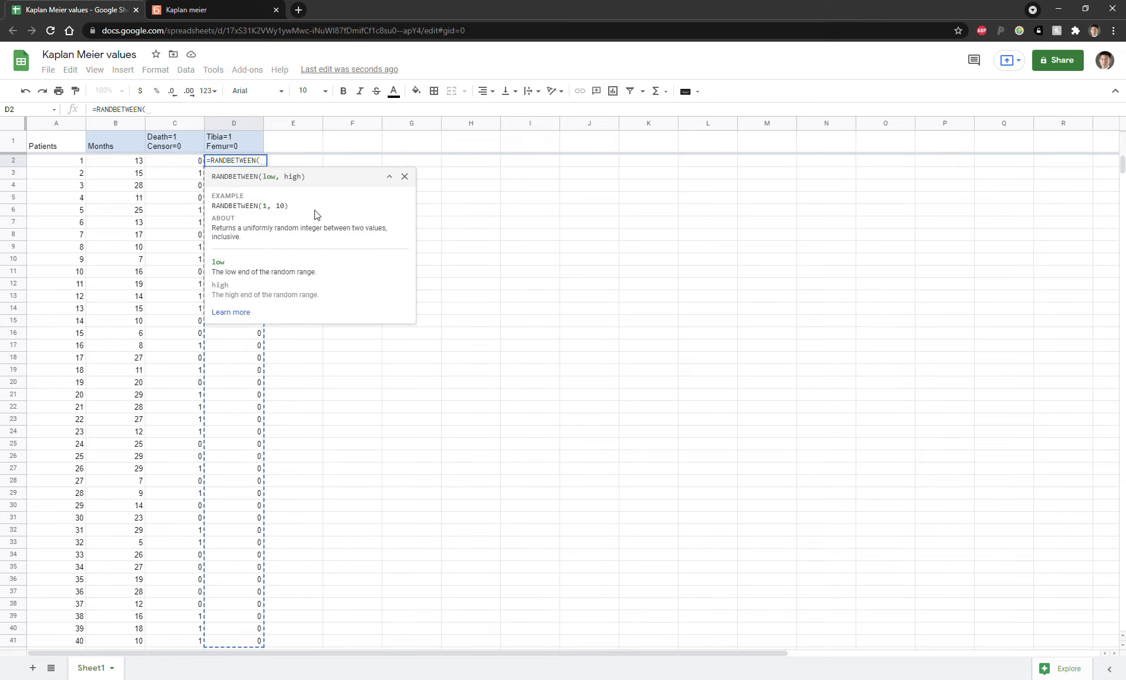
text(0,1)
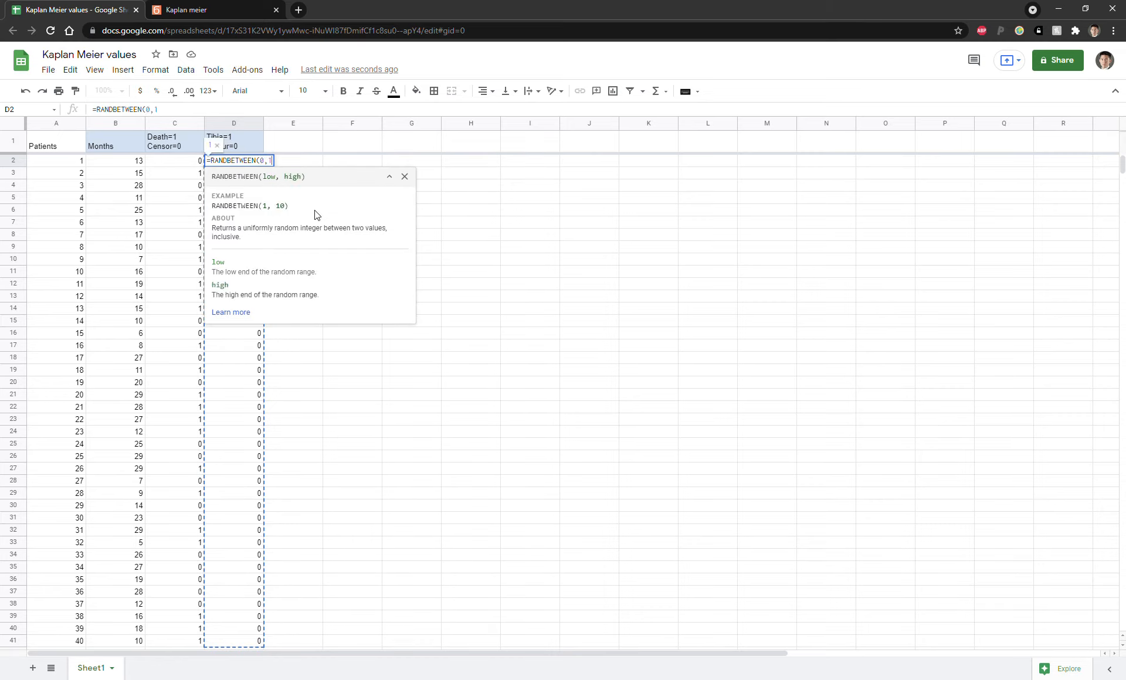
text())
key(Return)
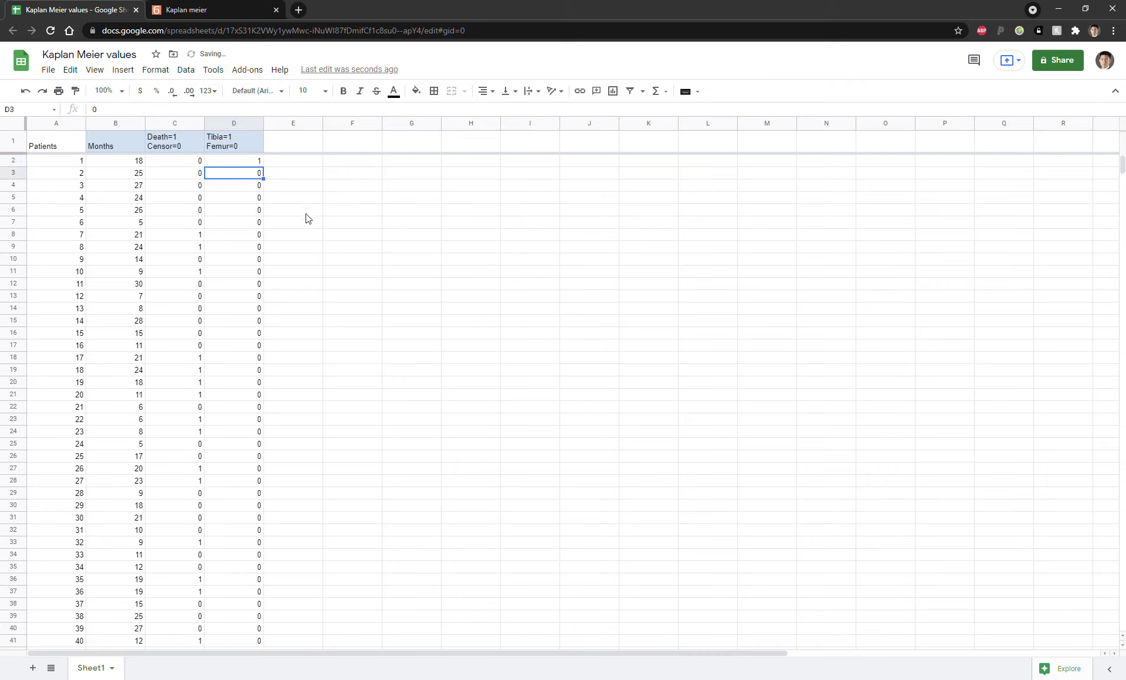
click(239, 163)
drag(263, 167, 246, 648)
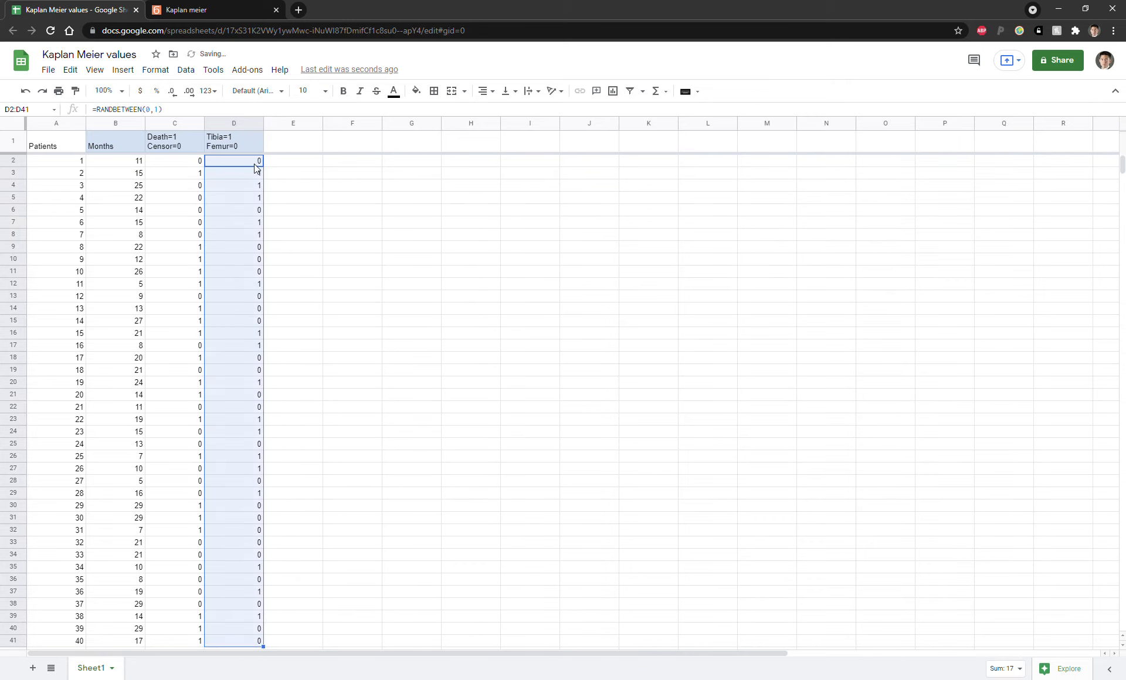
Replace the Group column values in the Statistics Kingdom calculator with the random 0/1 values from D2:D41.
click(220, 10)
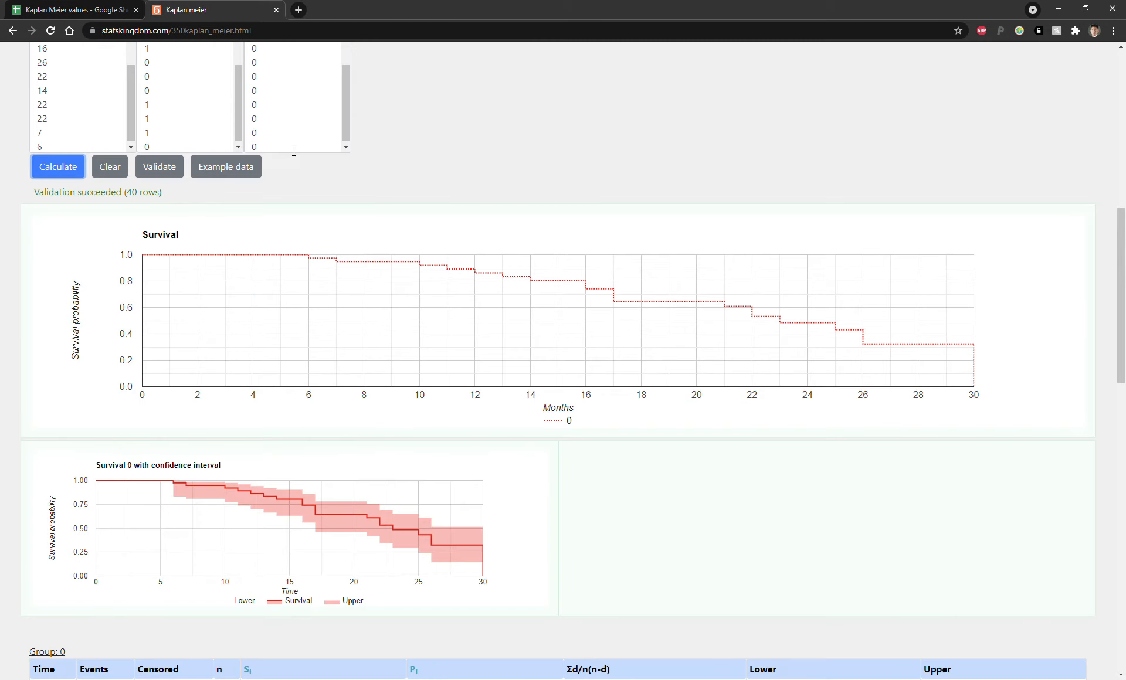
scroll(294, 151, up, 3)
click(302, 193)
key(ctrl+a)
key(ctrl+v)
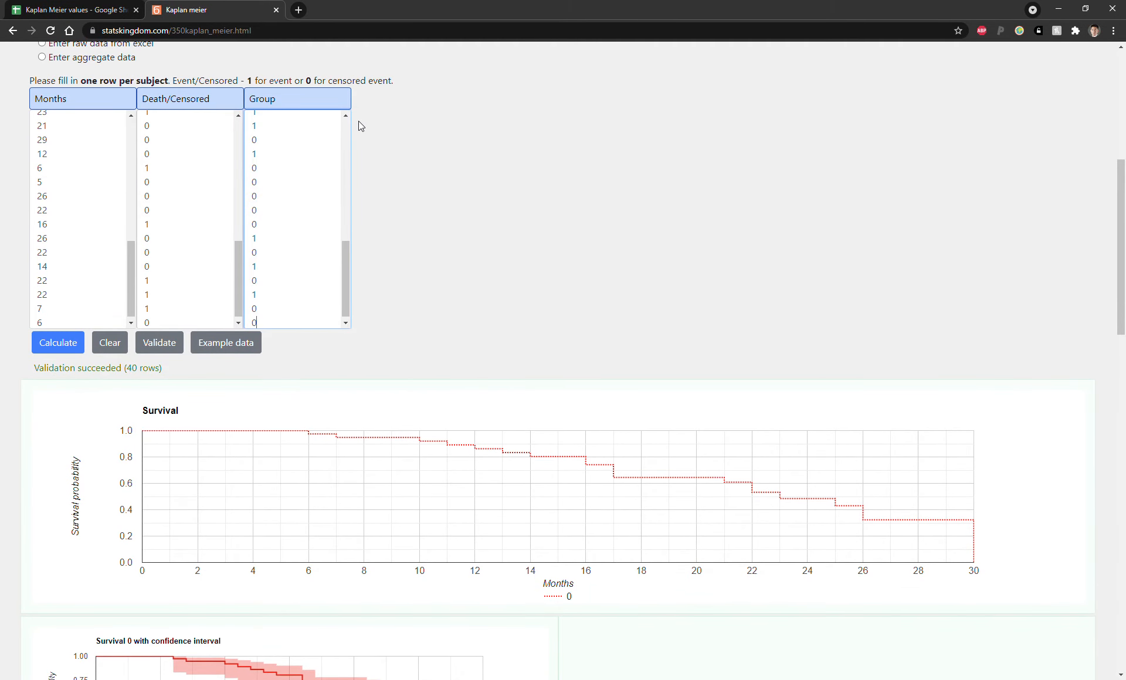
Calculate the two-group Kaplan-Meier analysis and review the survival curves, log-rank test results and R code.
click(88, 10)
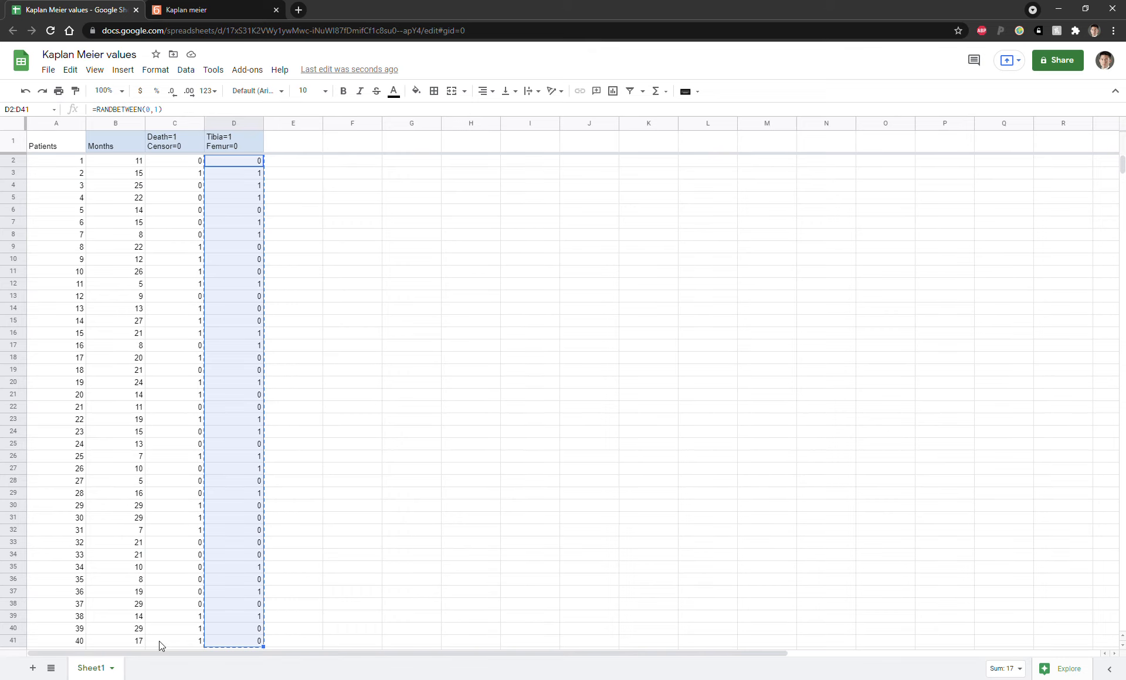
click(229, 9)
click(81, 350)
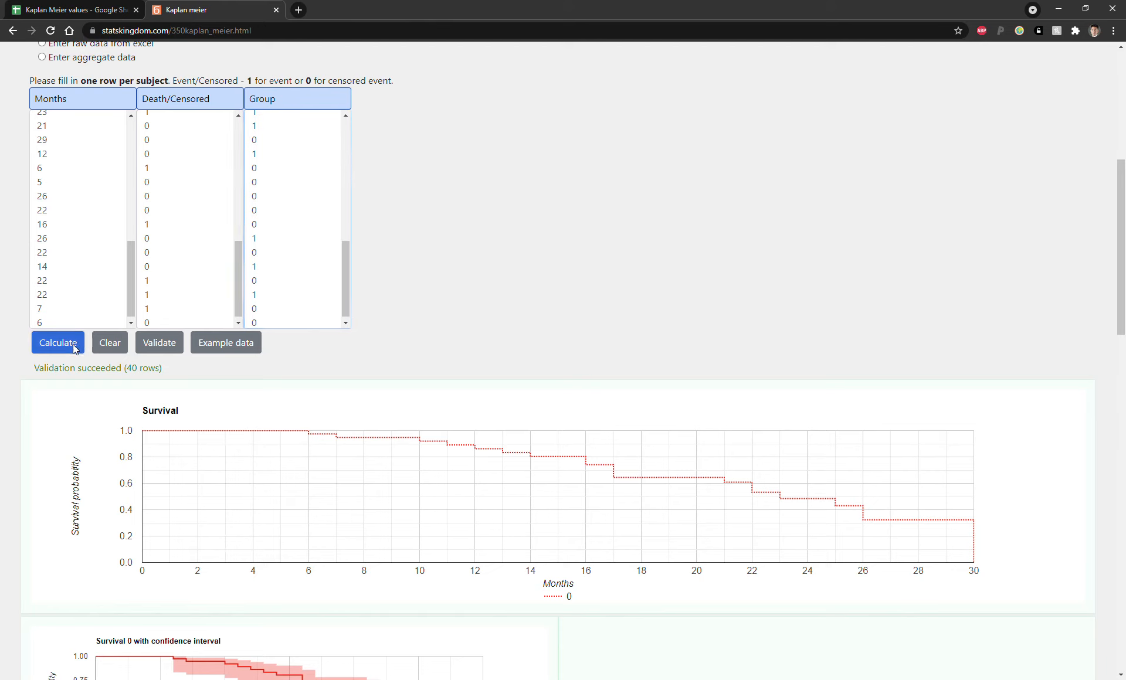
scroll(432, 230, down, 2)
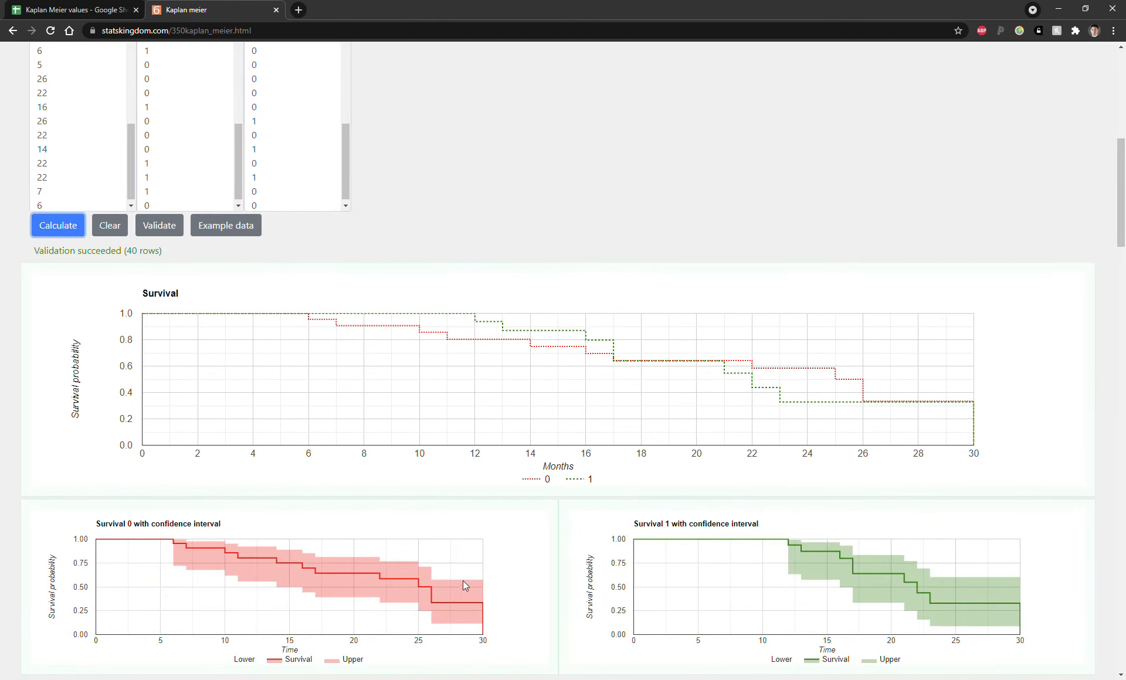
scroll(714, 387, down, 5)
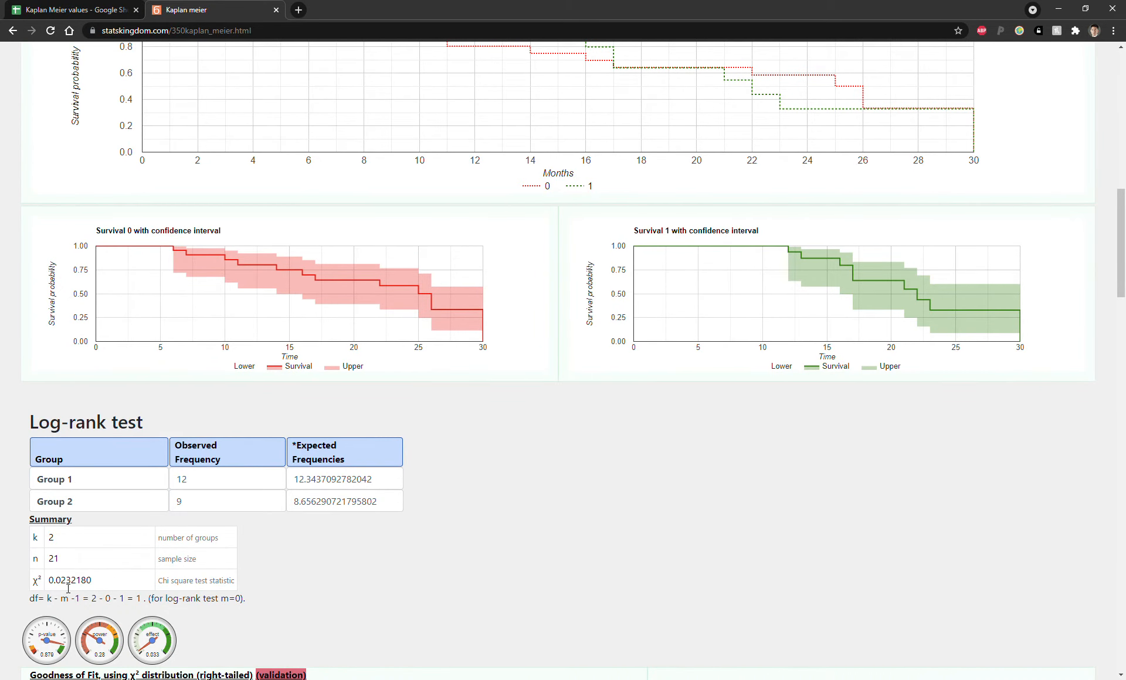
scroll(232, 467, down, 14)
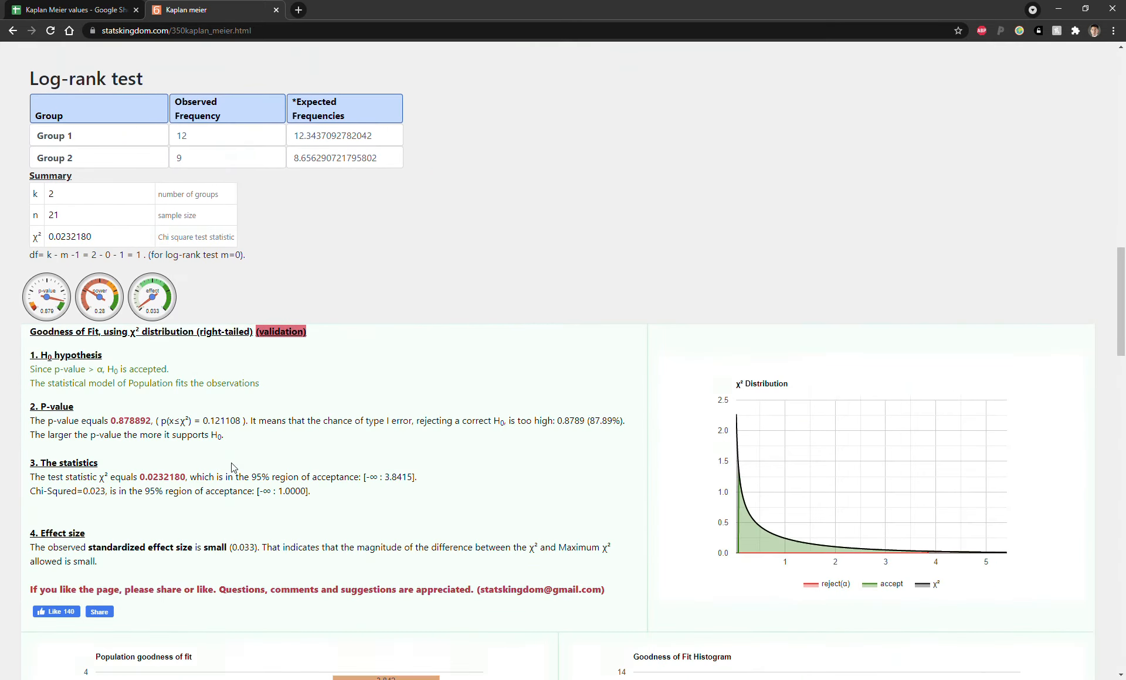
scroll(237, 329, down, 15)
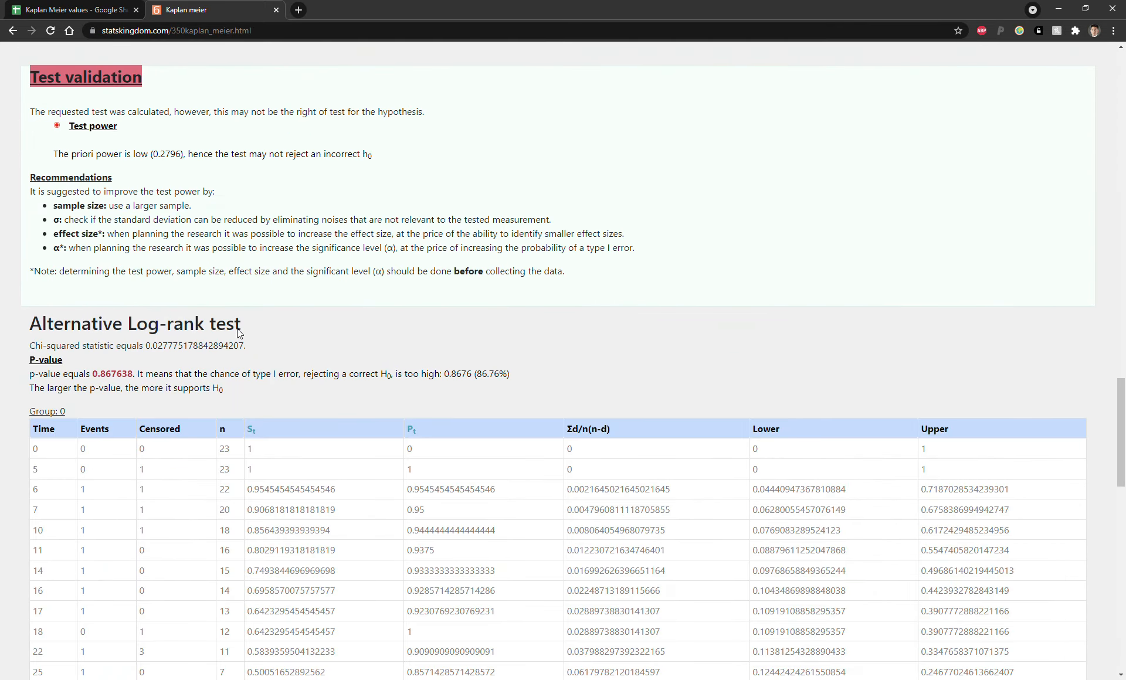
scroll(233, 393, down, 8)
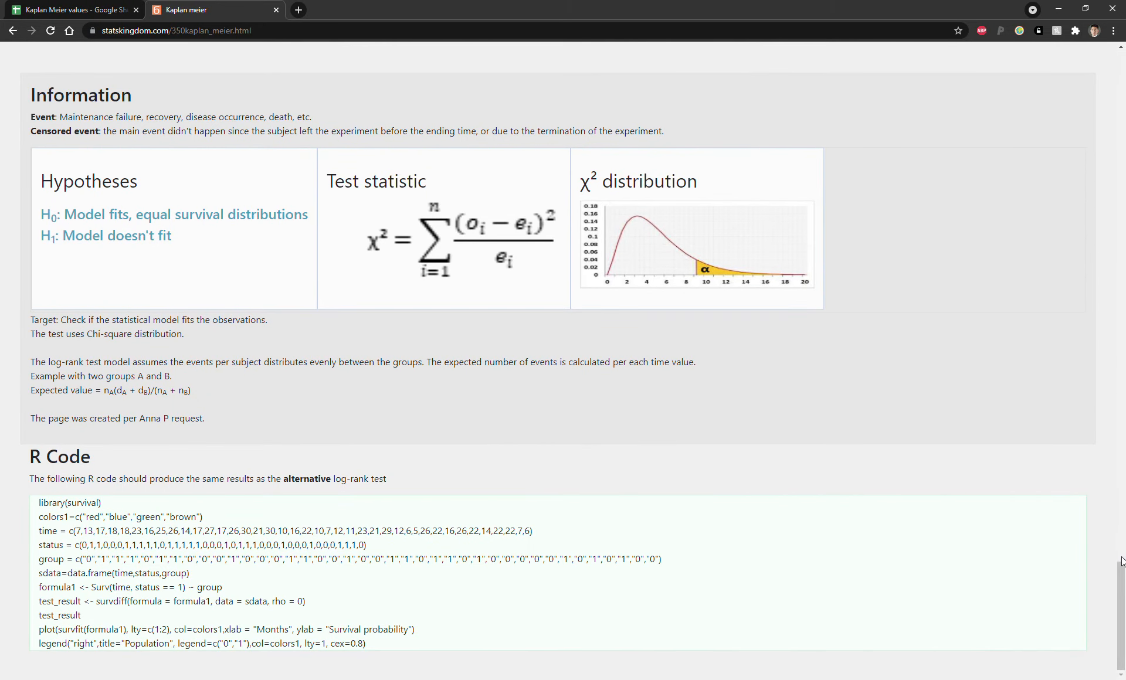
drag(1121, 561, 1110, 111)
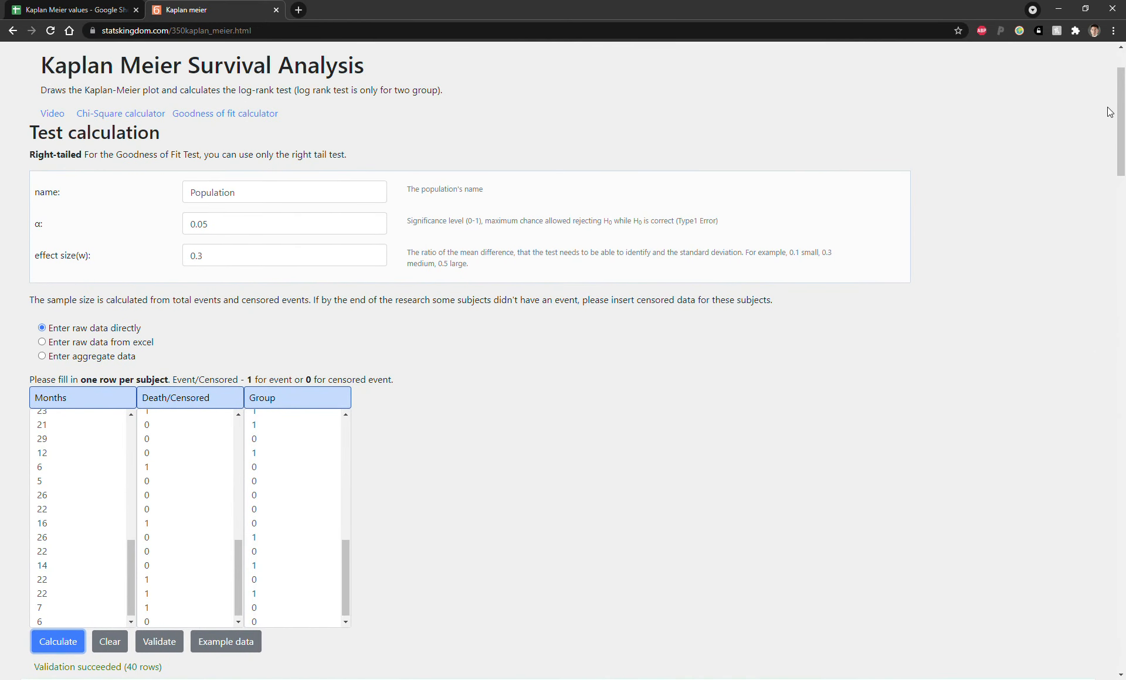
In the Google Sheets spreadsheet, add the line foot=2 to the Tibia/Femur header in D1.
click(107, 7)
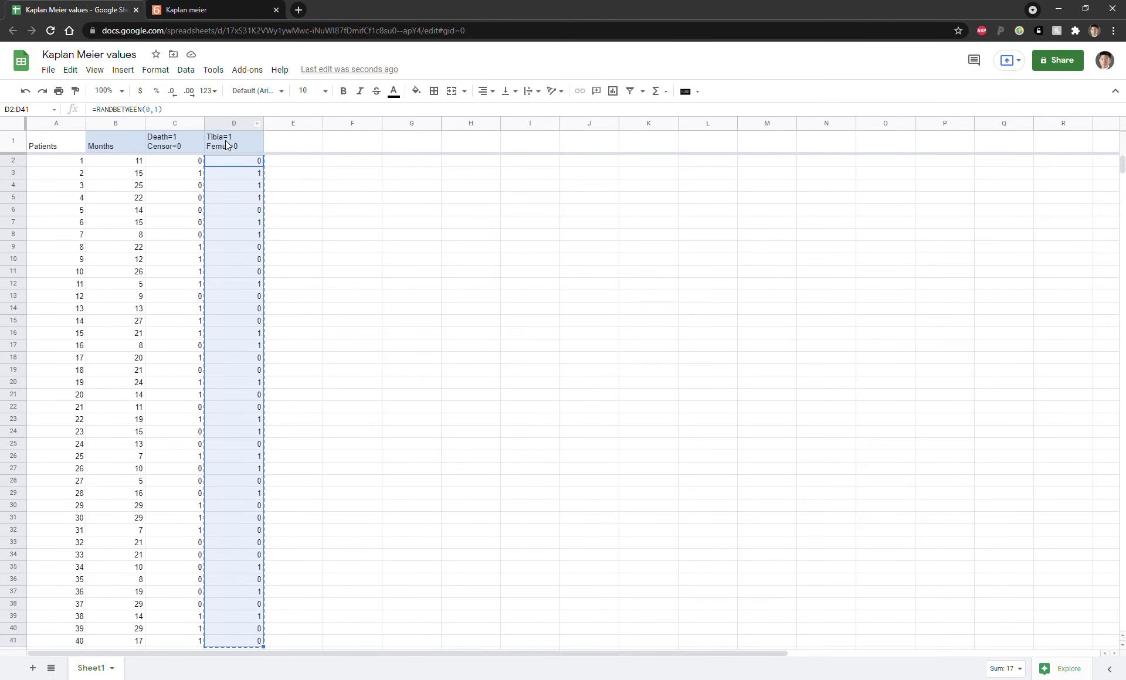
double_click(248, 141)
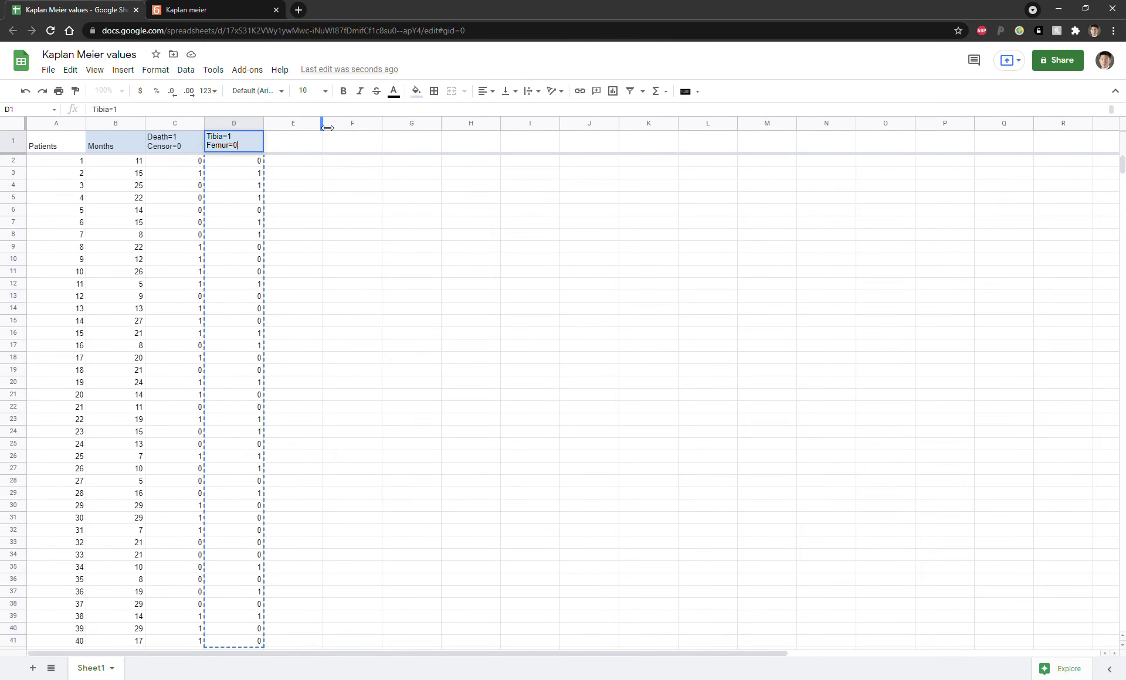
key(Escape)
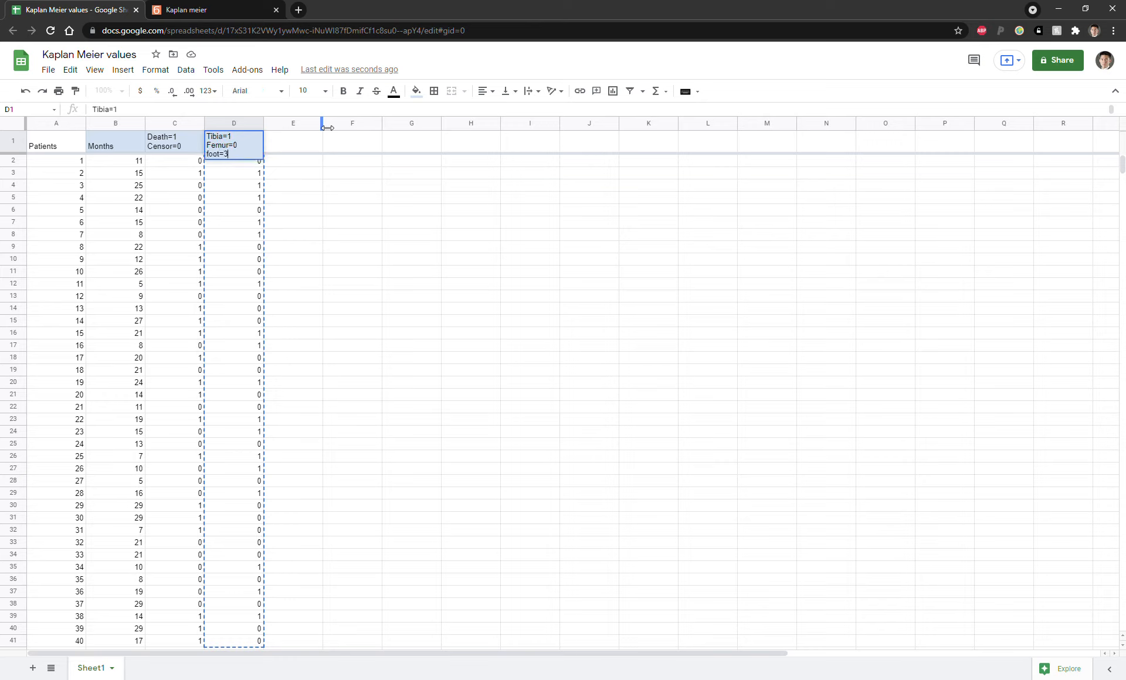
key(Tab)
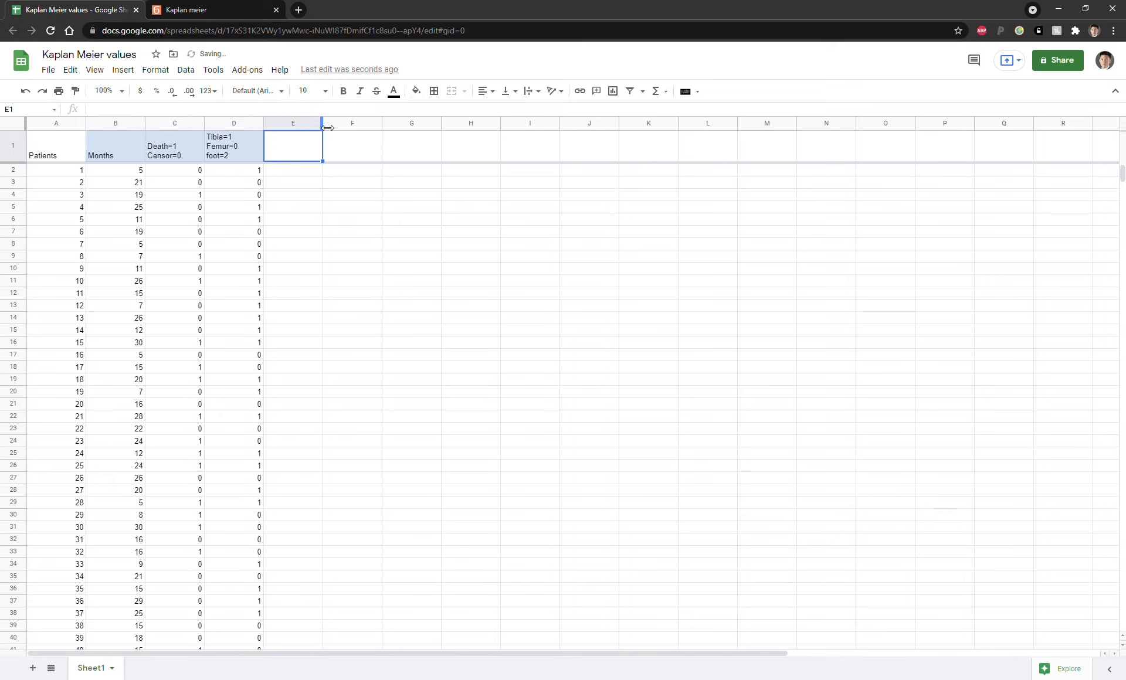
Enter the formula =RANDBETWEEN(0,2) in D2 for the first patient.
click(251, 175)
text(=rand)
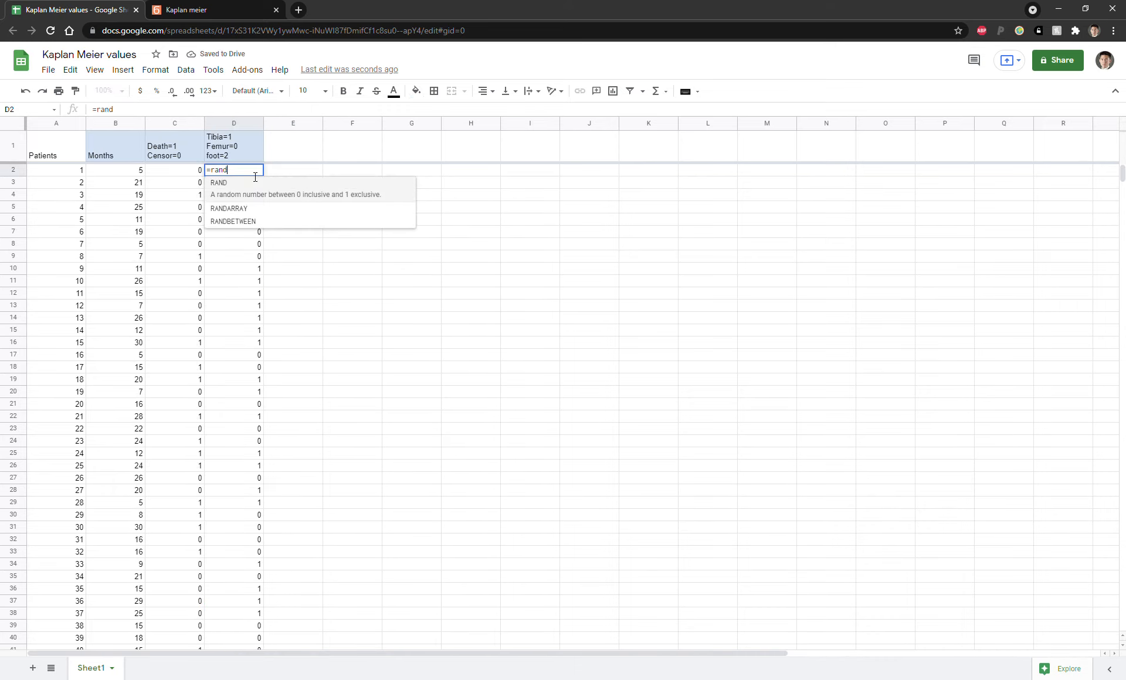
click(248, 219)
text(0,2))
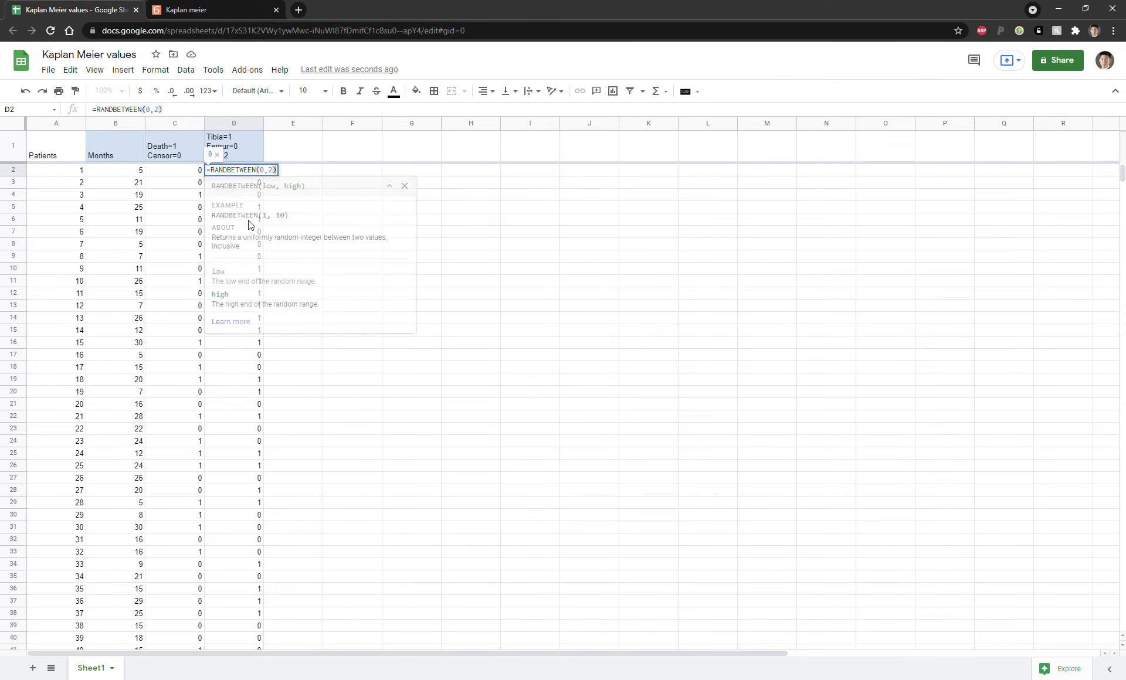
key(Tab)
Copy D2:D41 from the spreadsheet over the existing Group column values in the Statistics Kingdom calculator.
click(243, 174)
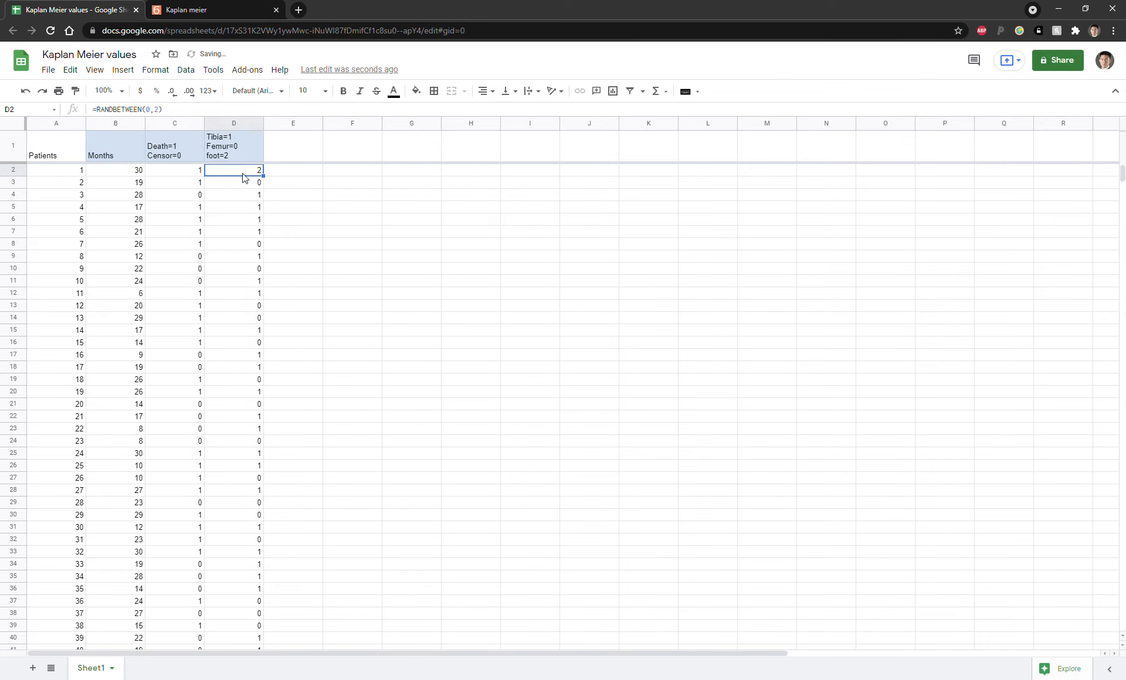
key(ctrl+shift+Down)
key(ctrl+c)
click(206, 12)
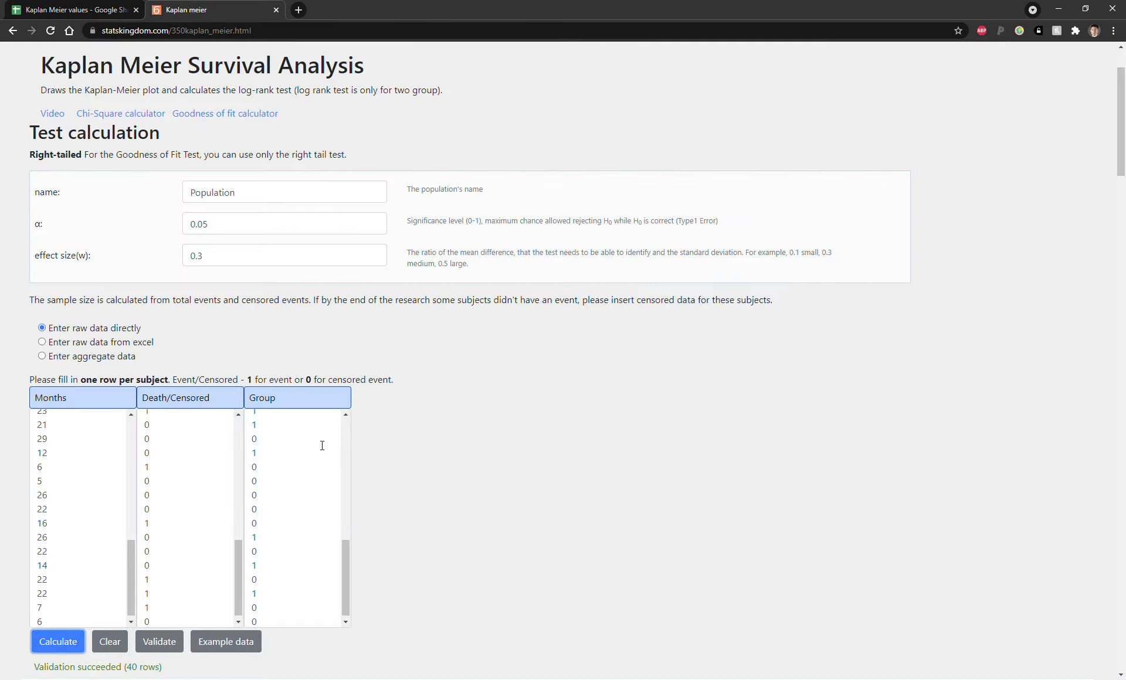
click(320, 446)
key(ctrl+a)
key(ctrl+v)
Calculate the Kaplan-Meier analysis for groups 0, 1 and 2, dismiss the alert, and review the log-rank results and survival curves.
click(58, 641)
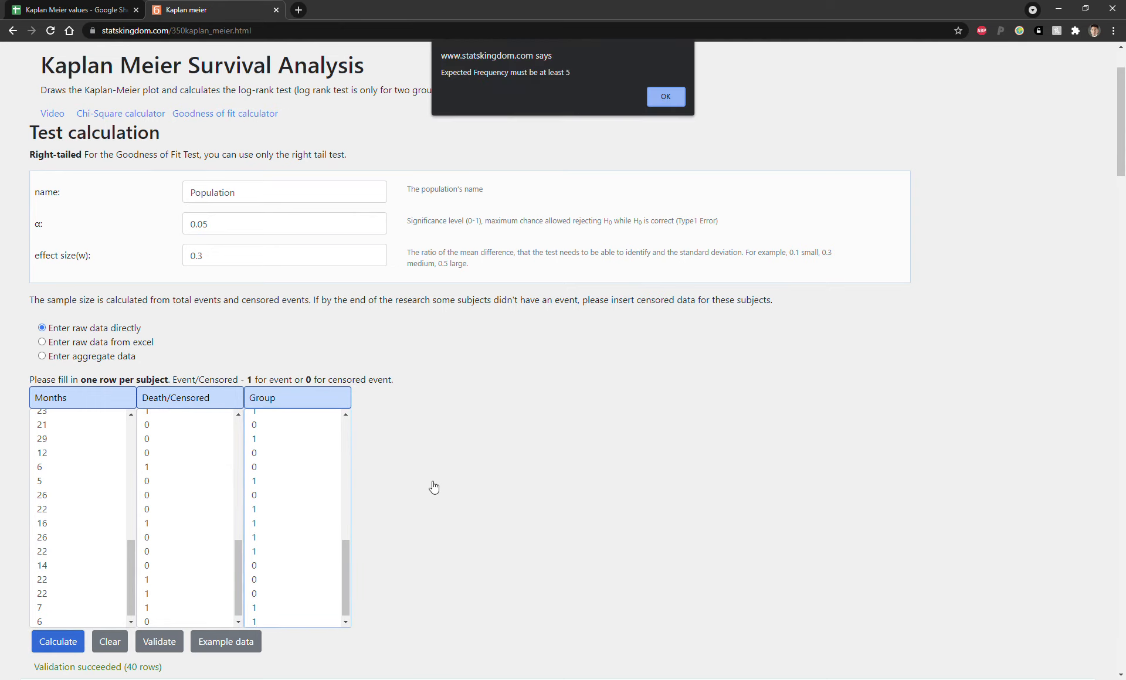
click(665, 96)
scroll(557, 294, down, 7)
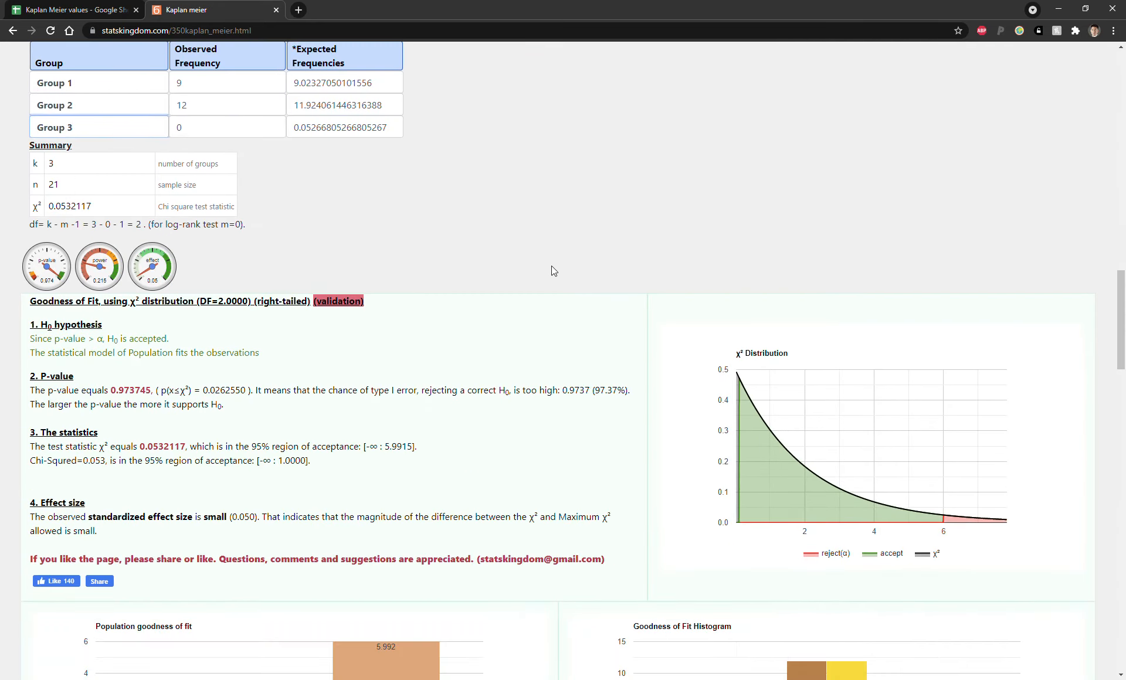
scroll(528, 317, up, 5)
scroll(517, 344, up, 4)
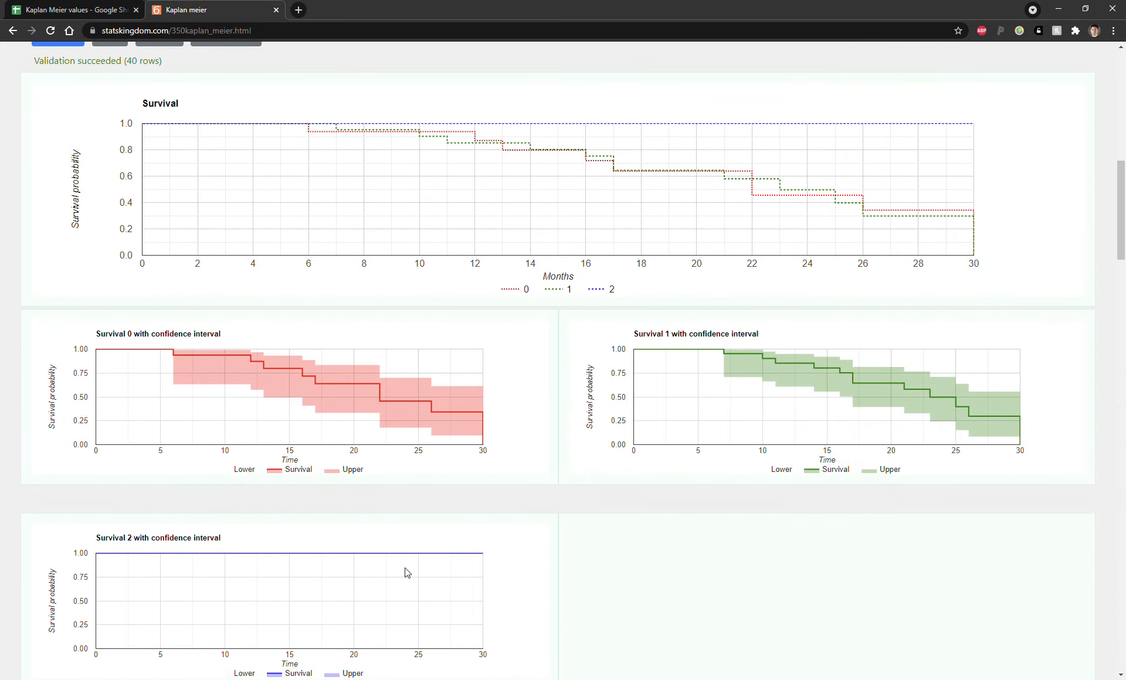
Switch to the Google Sheets spreadsheet, re-enter =RANDBETWEEN(0,2) in D2, and fill the formula down through D41.
click(82, 9)
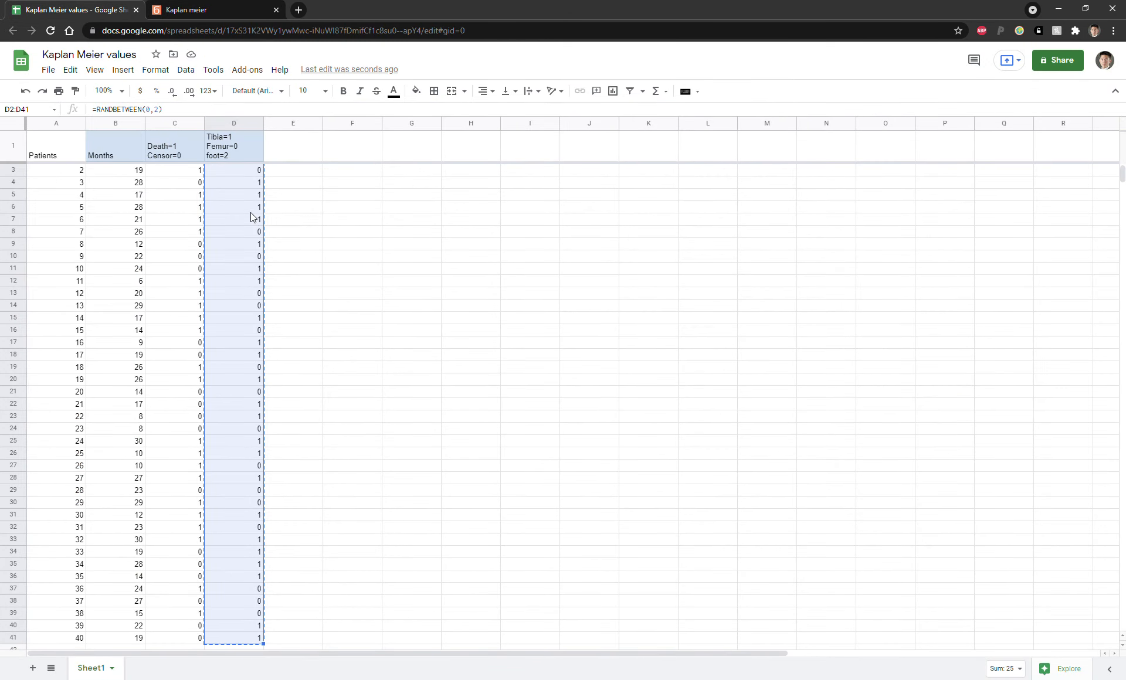
click(252, 210)
scroll(304, 271, up, 1)
click(259, 172)
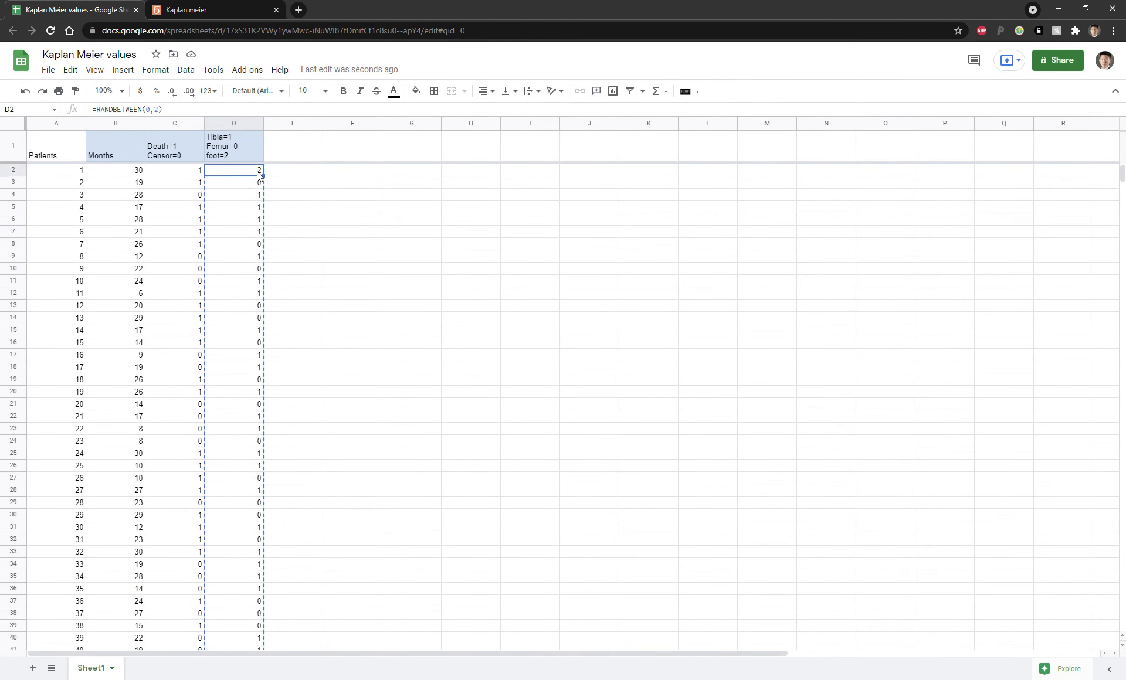
text(=rand()
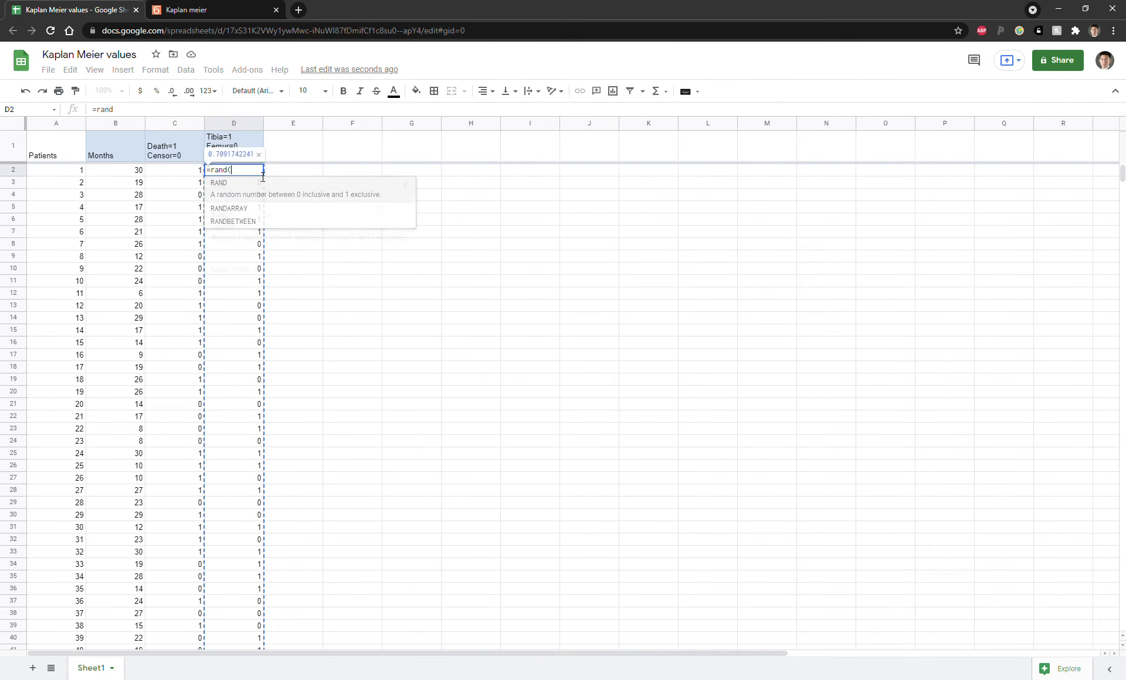
key(BackSpace)
click(251, 216)
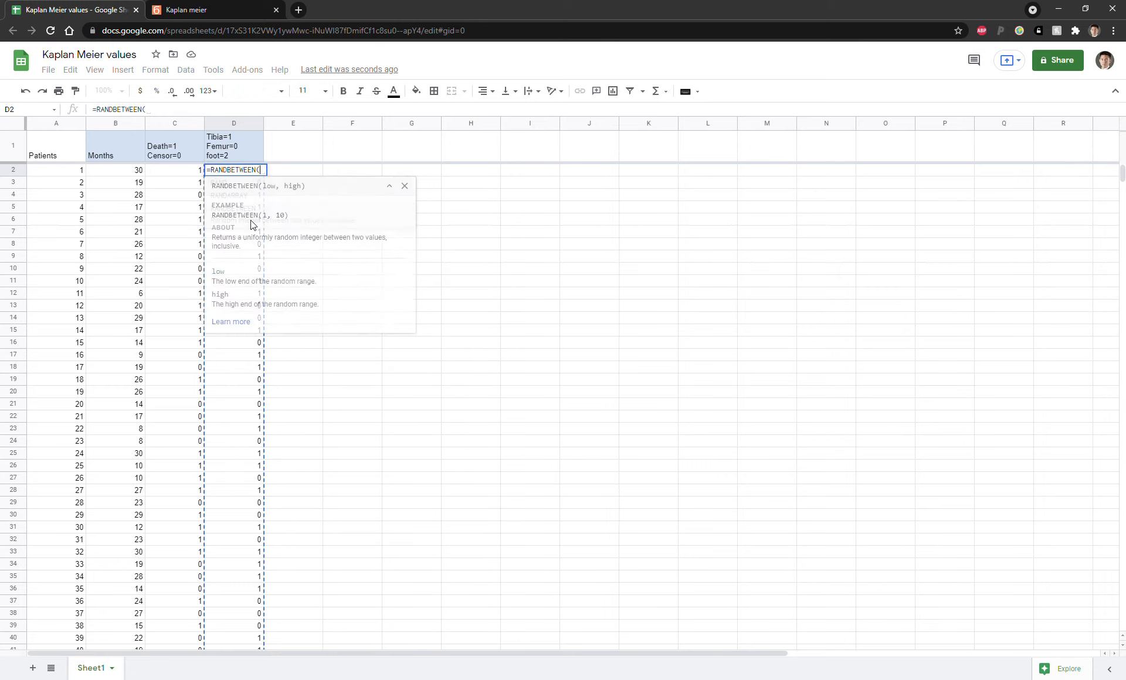
text(0,2))
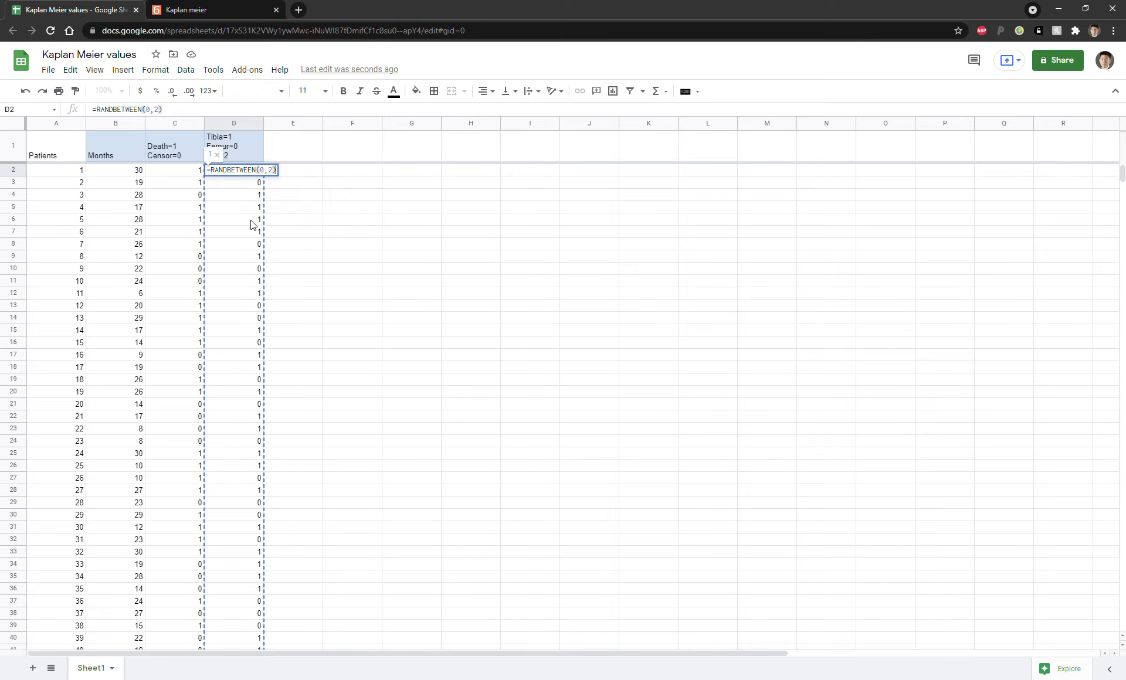
key(Tab)
click(255, 172)
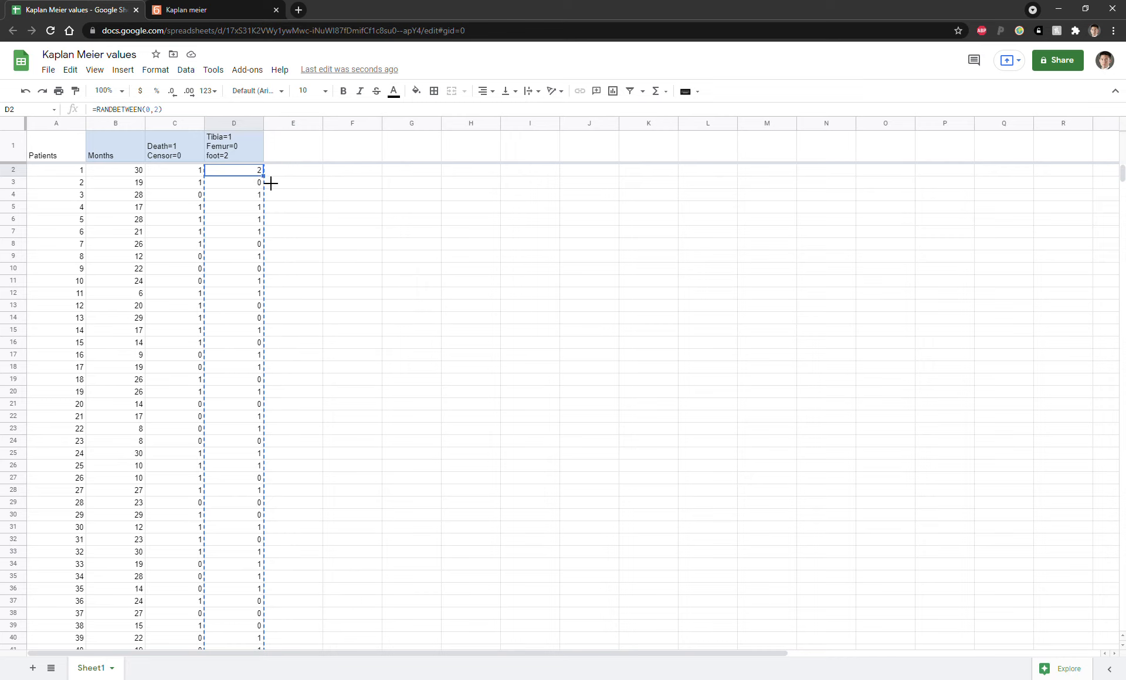
drag(272, 183, 258, 627)
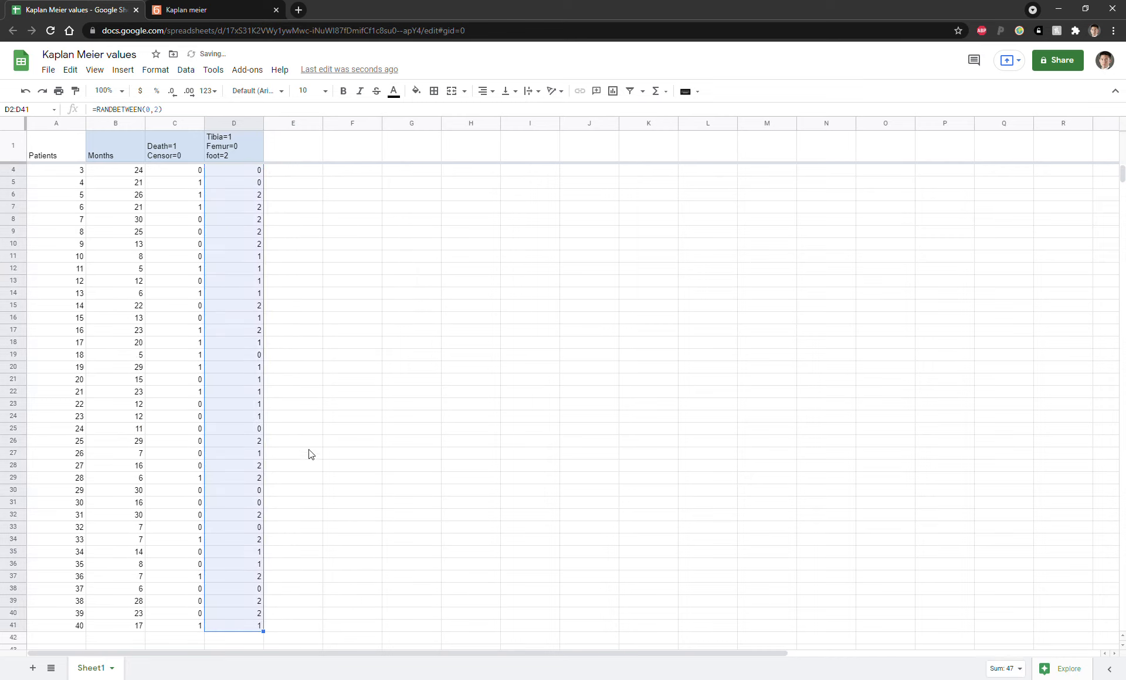
Copy D2:D41 from the spreadsheet over all existing Group column values in the Statistics Kingdom calculator.
click(185, 9)
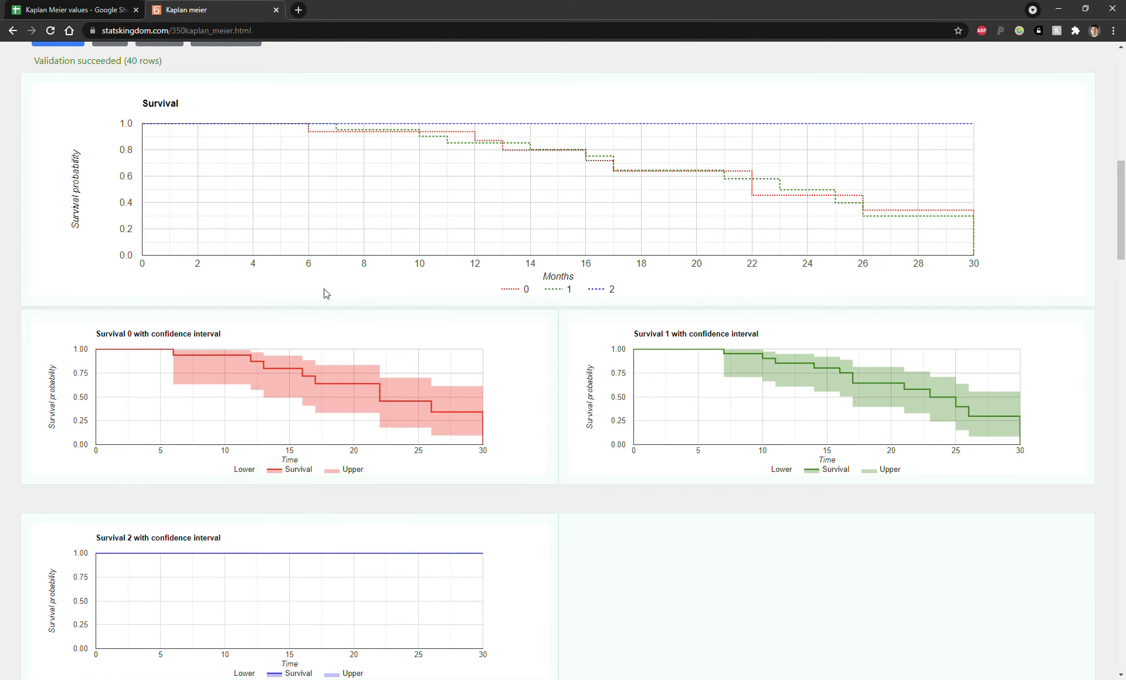
scroll(323, 287, up, 4)
click(274, 181)
key(ctrl+a)
key(ctrl+v)
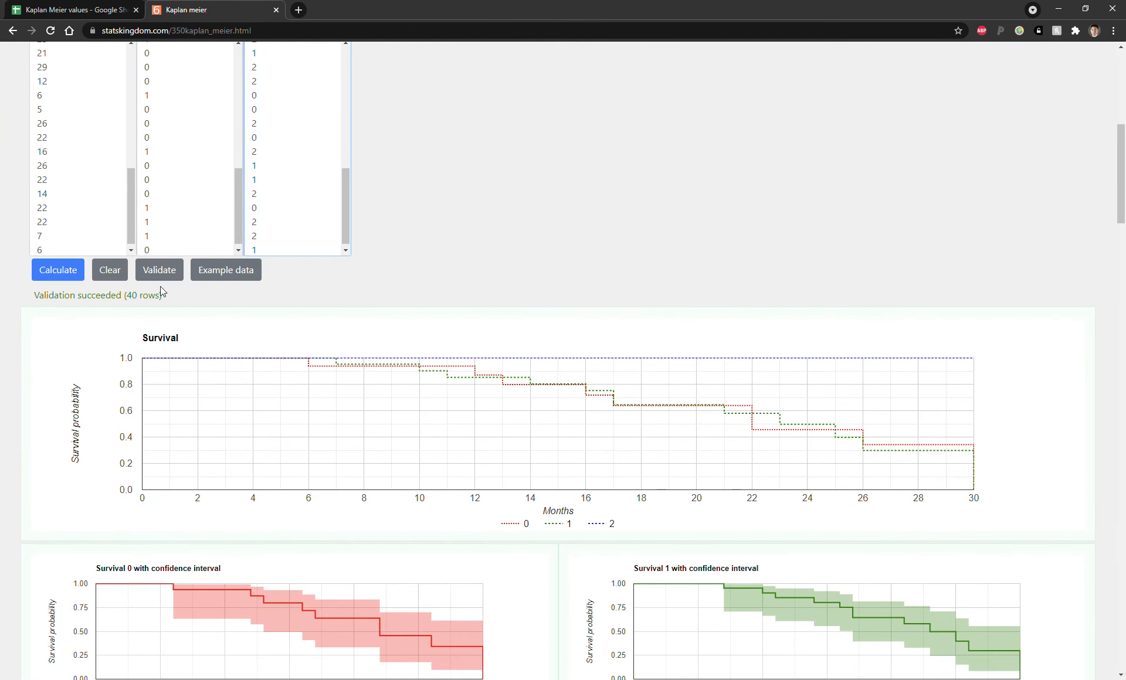
Recalculate the Kaplan-Meier analysis with the new three-group data and dismiss the expected-frequency alert.
click(70, 273)
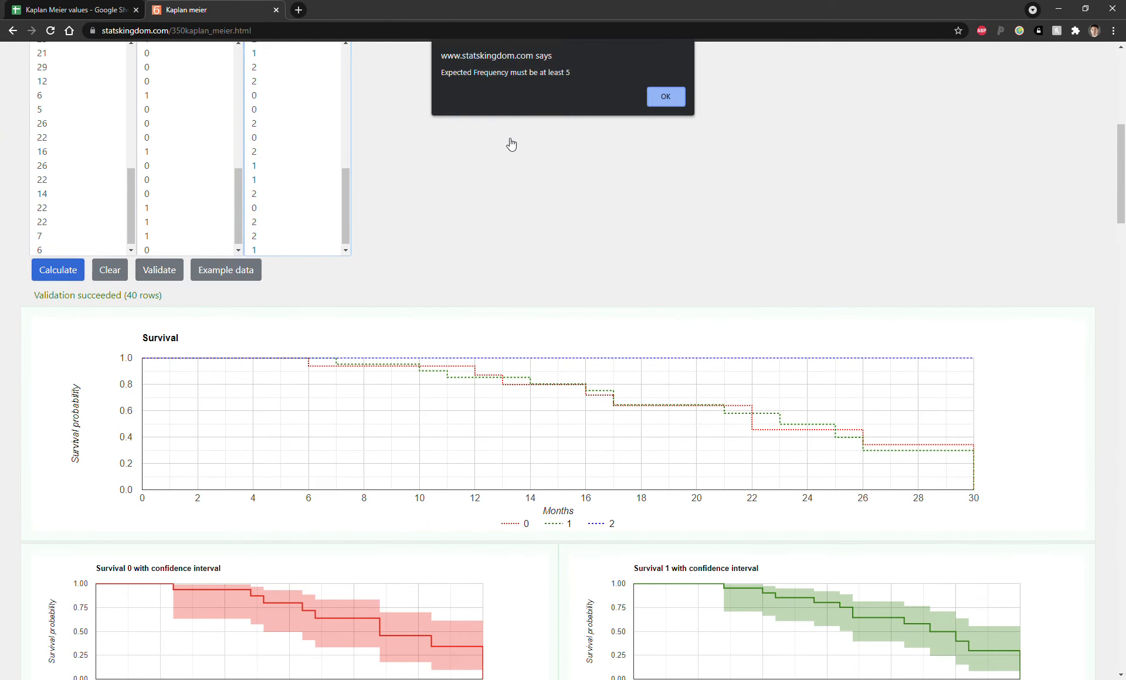
click(659, 99)
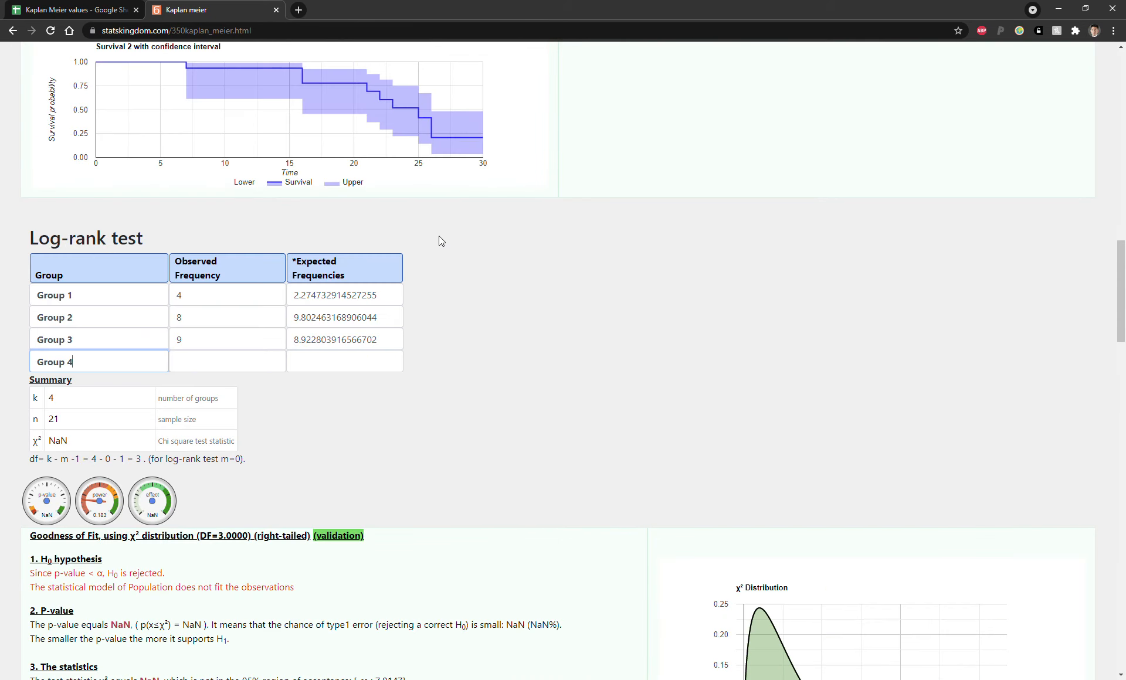
scroll(440, 243, up, 5)
scroll(439, 249, up, 5)
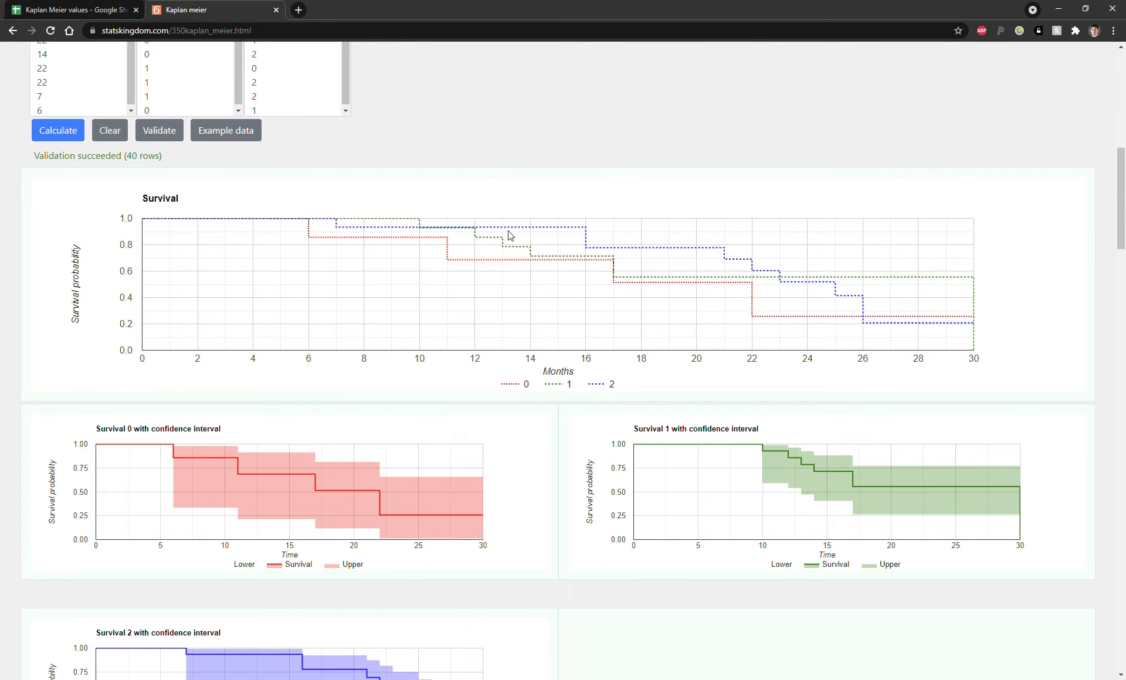
Compare the combined survival curves for groups 0, 1 and 2 with their individual confidence-interval charts and the log-rank table.
mouse_move(485, 261)
scroll(410, 293, down, 2)
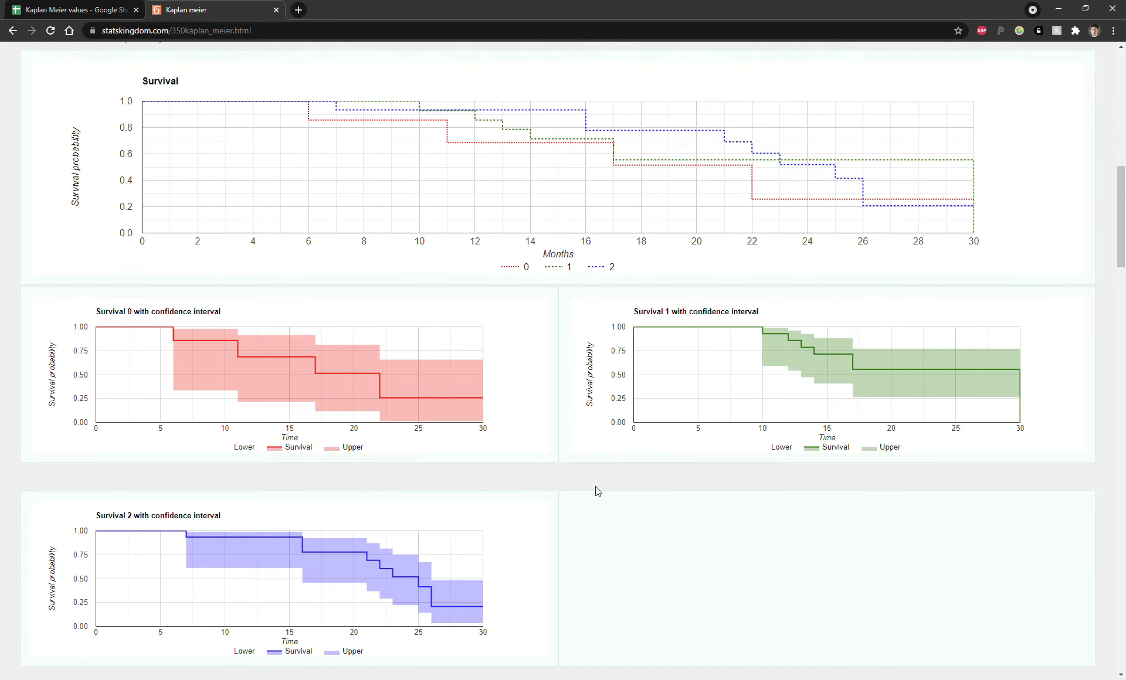
scroll(564, 481, down, 4)
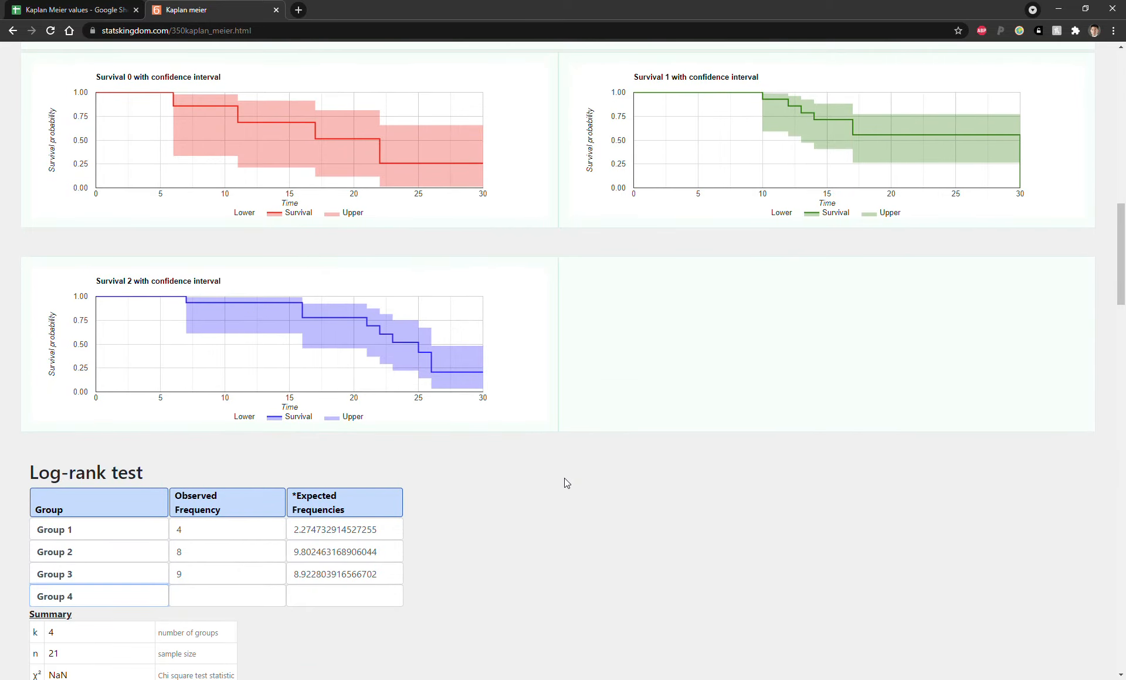
scroll(526, 528, up, 3)
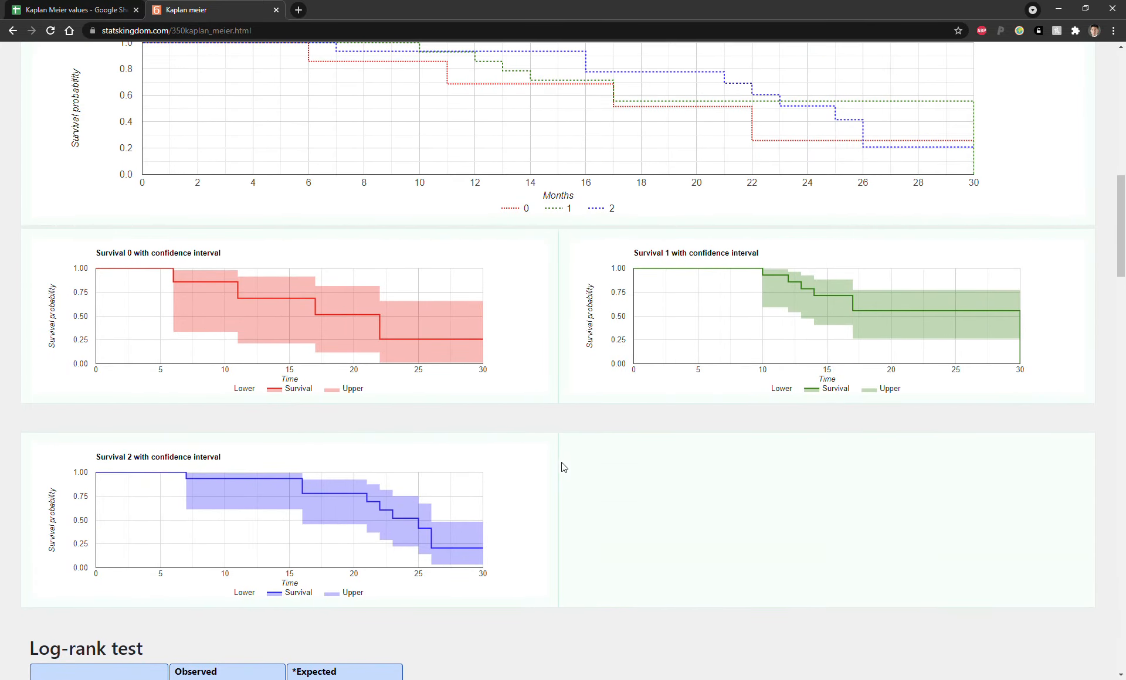
scroll(562, 469, up, 1)
scroll(443, 327, up, 3)
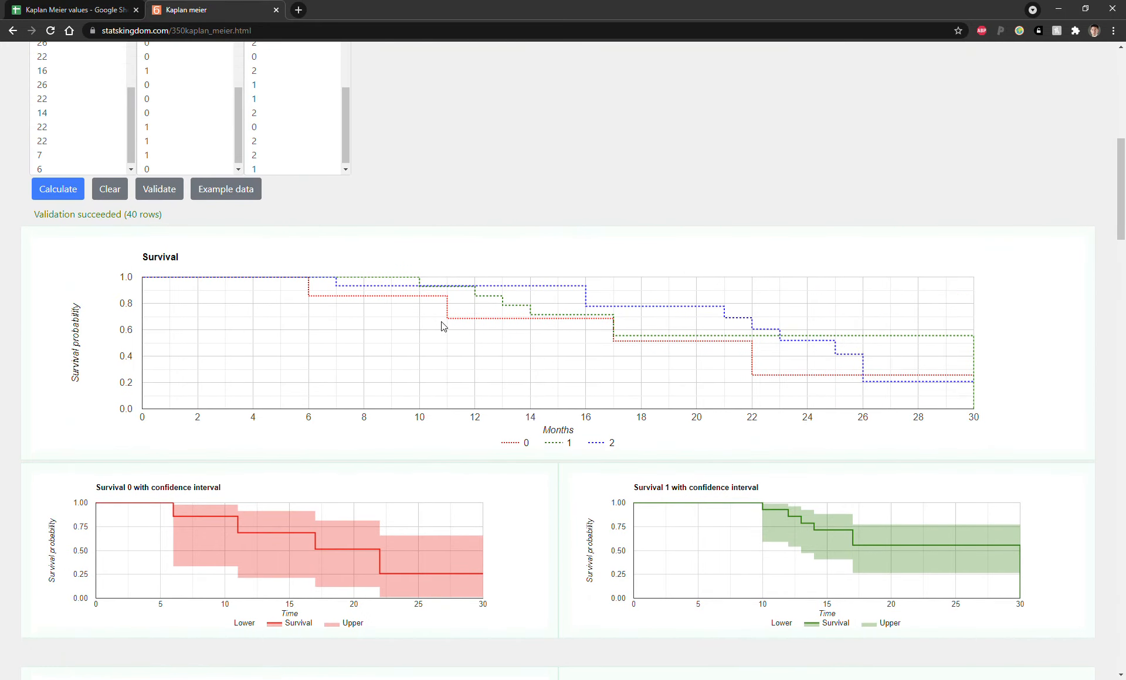
scroll(443, 327, down, 2)
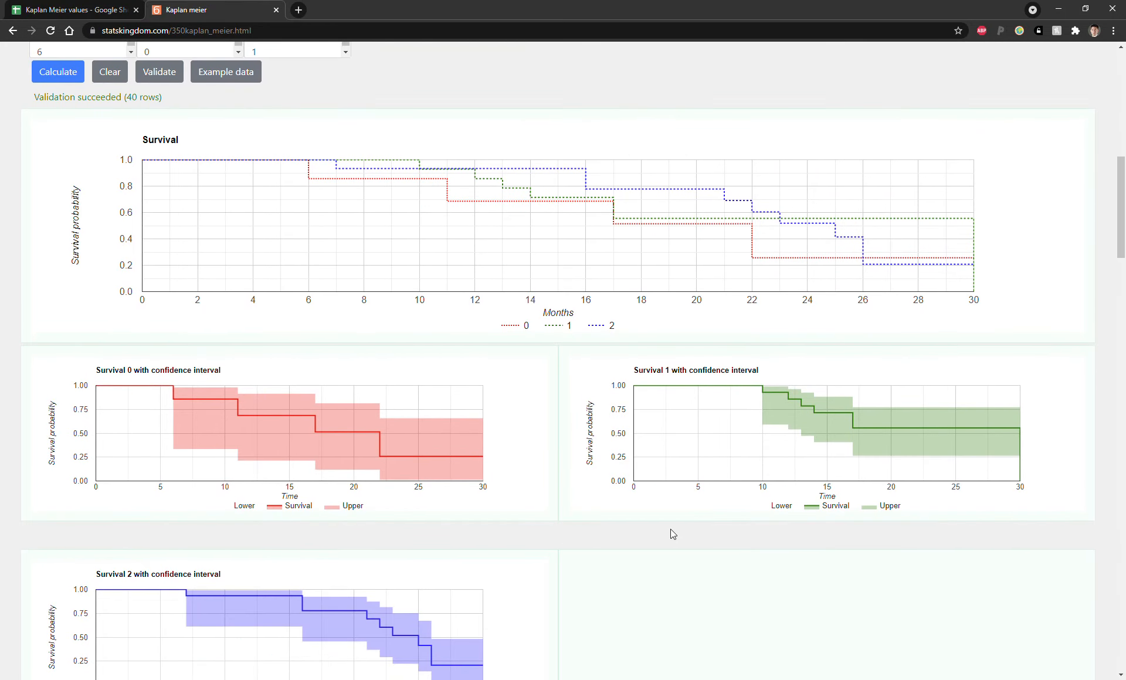
scroll(419, 340, up, 2)
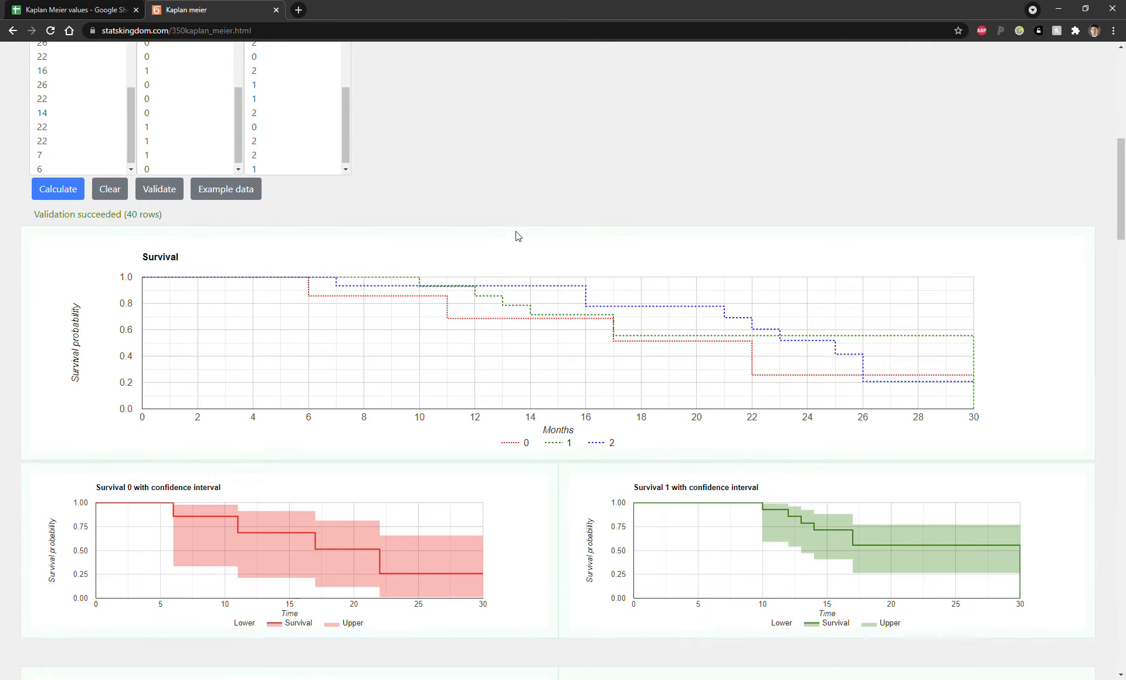
scroll(520, 235, up, 3)
scroll(522, 230, down, 3)
scroll(526, 160, down, 1)
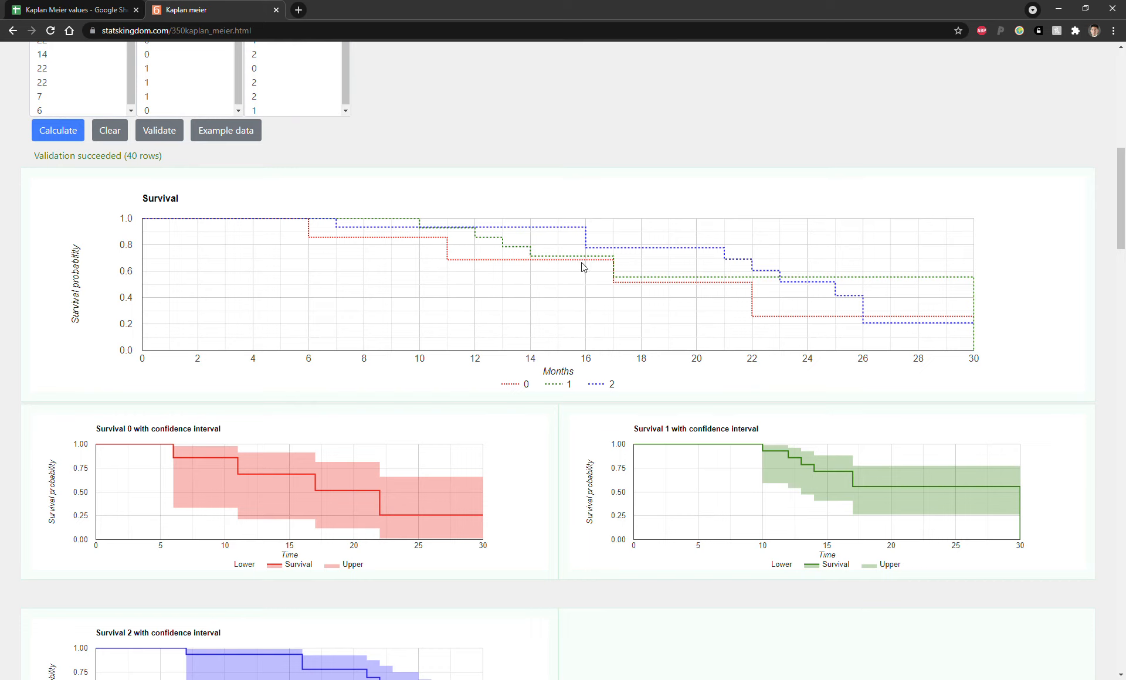
Inspect the group 1 curve at 17 months and the confidence-interval charts, and return to the calculator's test settings and data table.
mouse_move(610, 264)
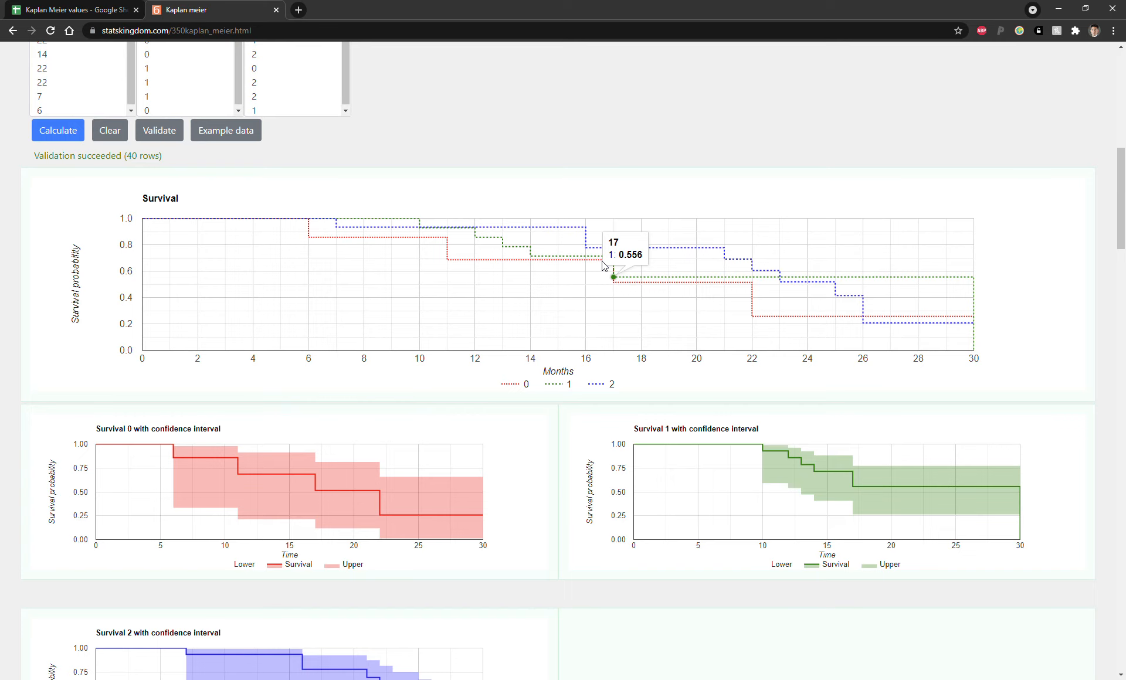
scroll(604, 266, down, 3)
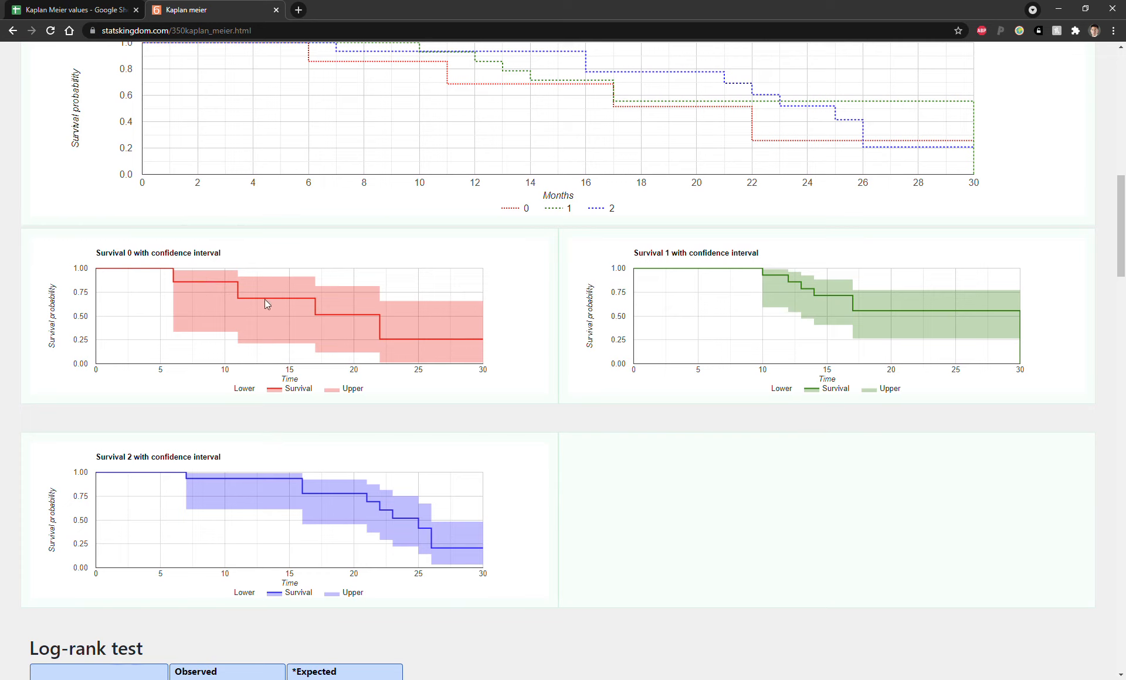
mouse_move(812, 316)
mouse_move(215, 283)
scroll(562, 244, down, 2)
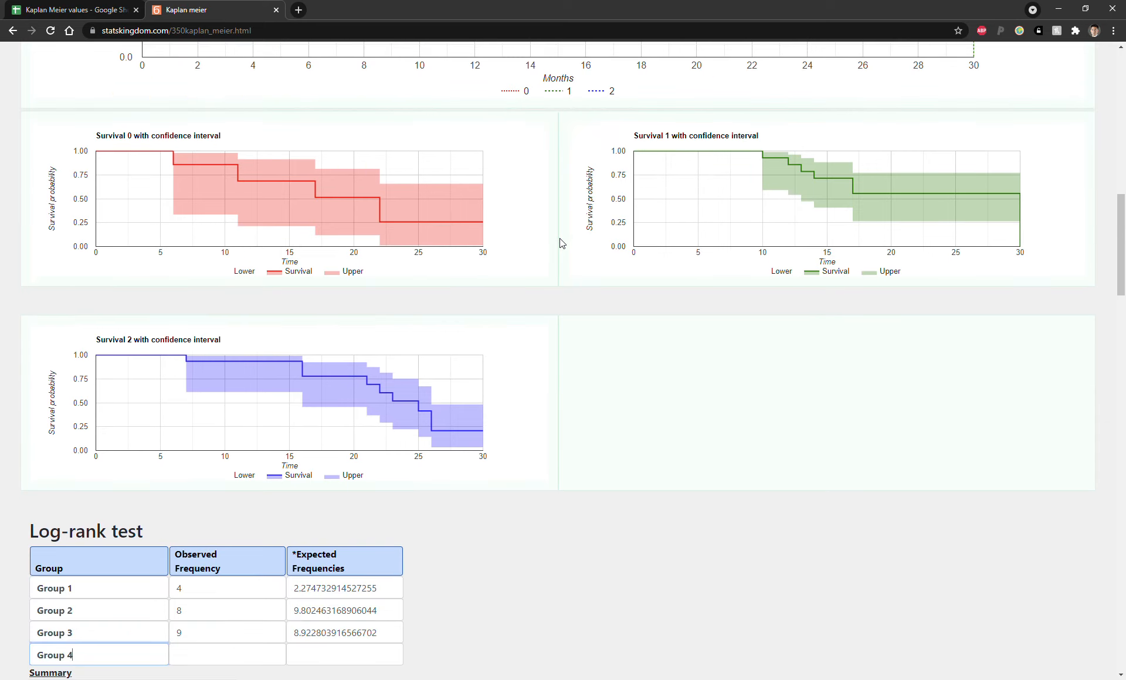
scroll(559, 238, up, 8)
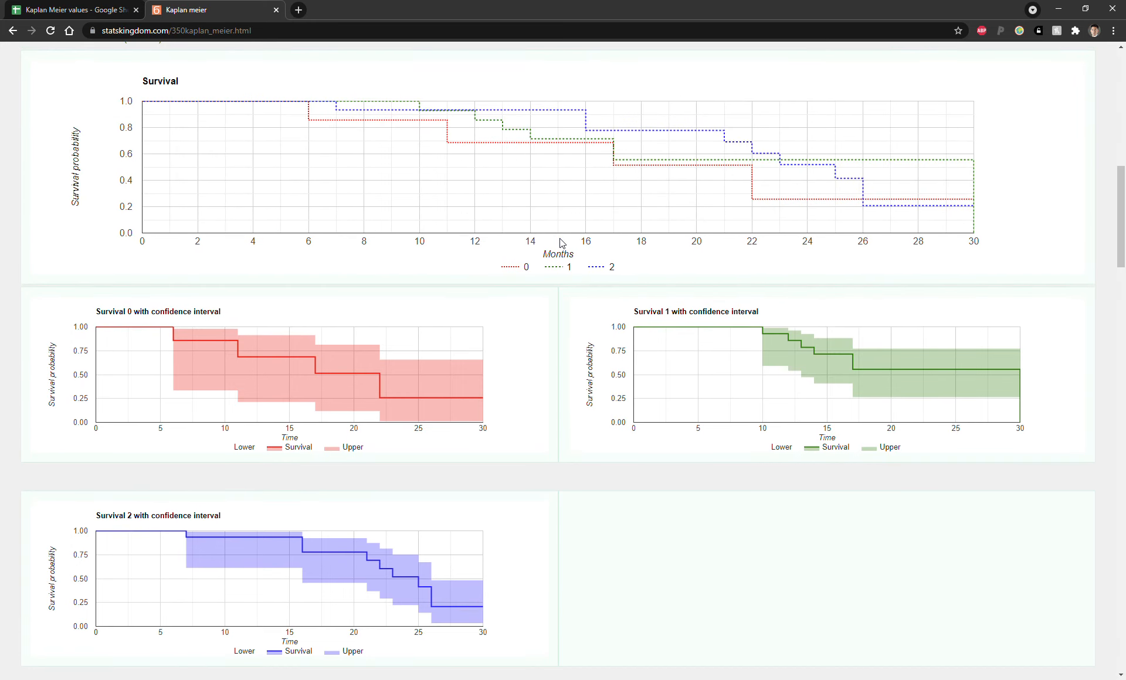
scroll(560, 238, up, 2)
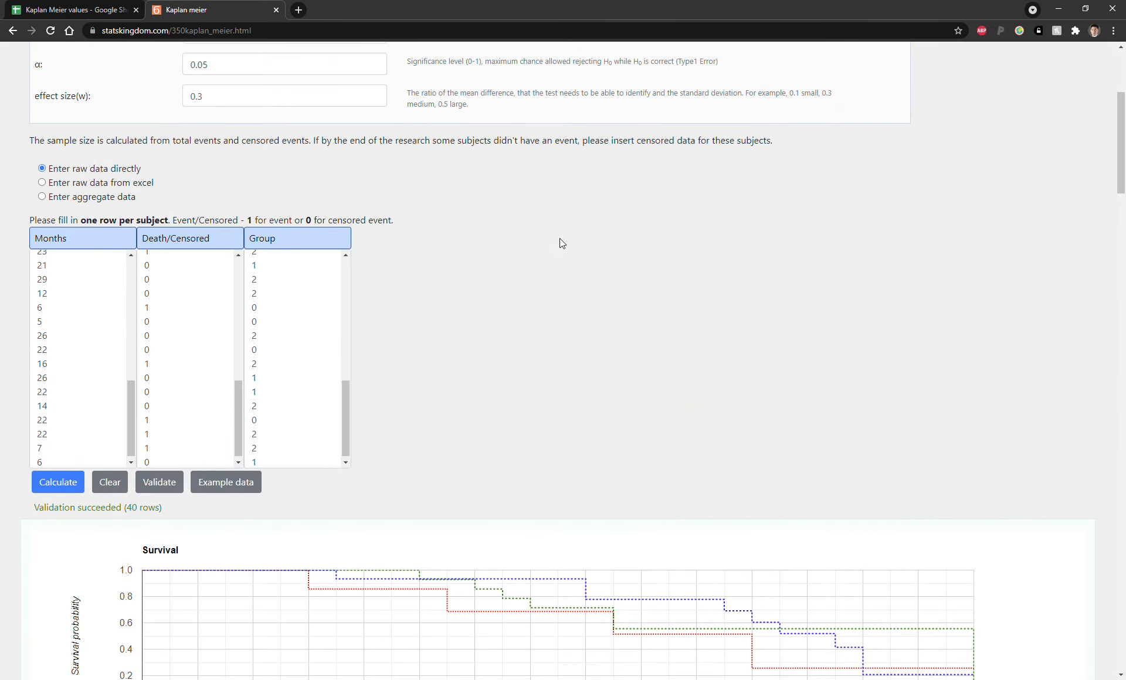
scroll(559, 238, up, 4)
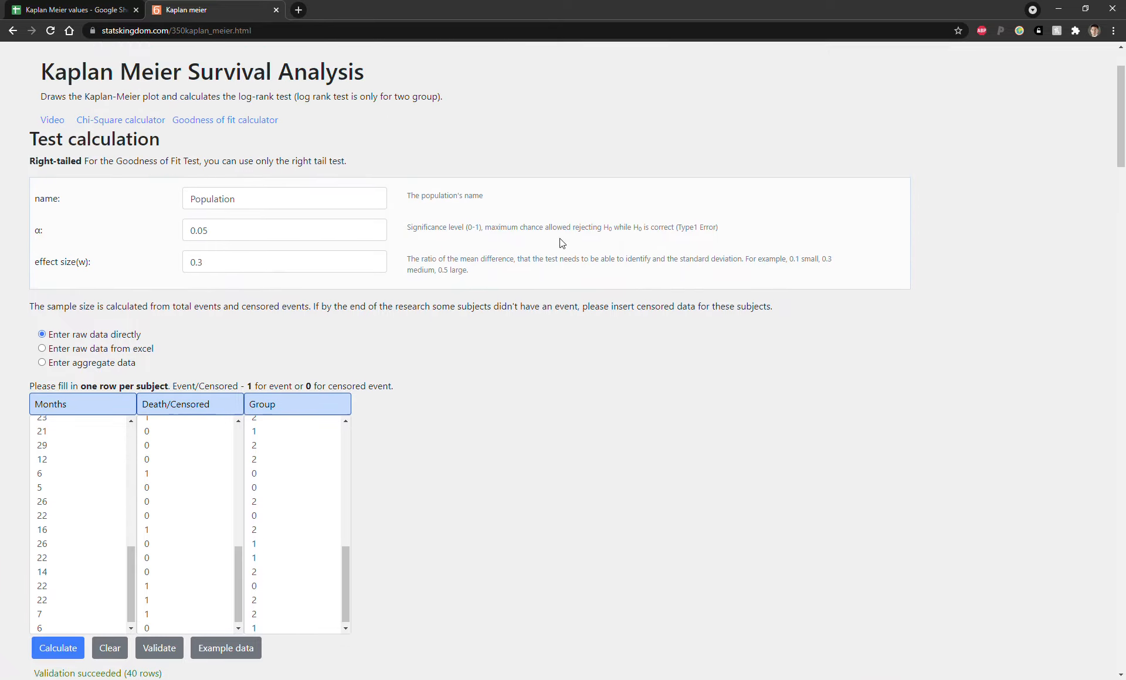